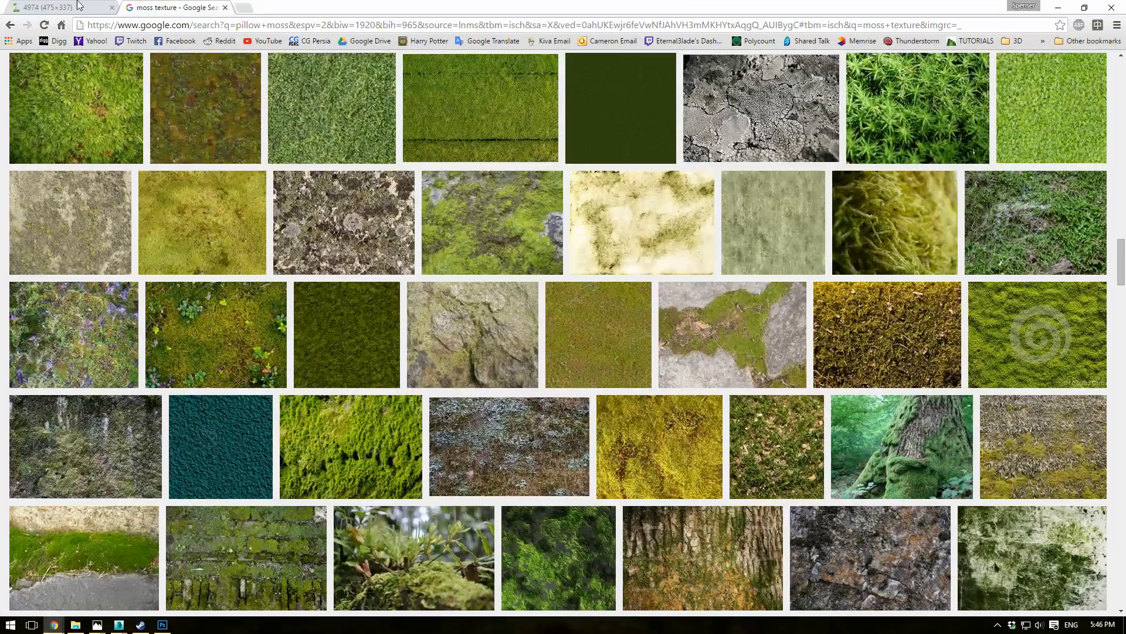
# Examine the moss cluster reference photo, the moss texture image search results and the Moss3.jpg photo for a suitable texture source
pyautogui.click(78, 4)
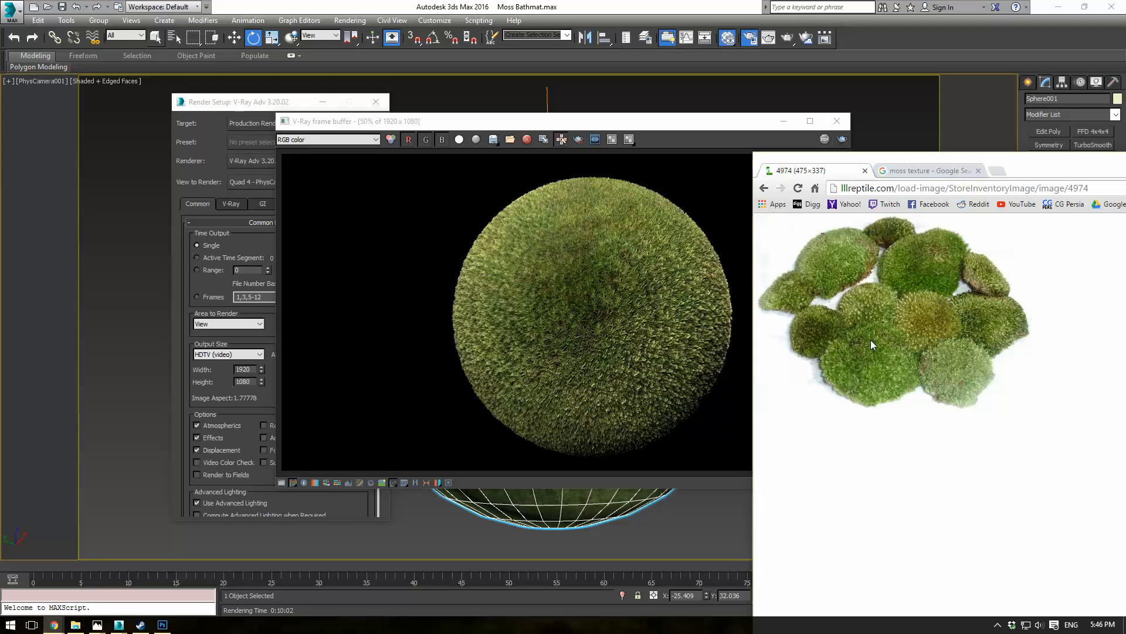
pyautogui.doubleClick(1036, 170)
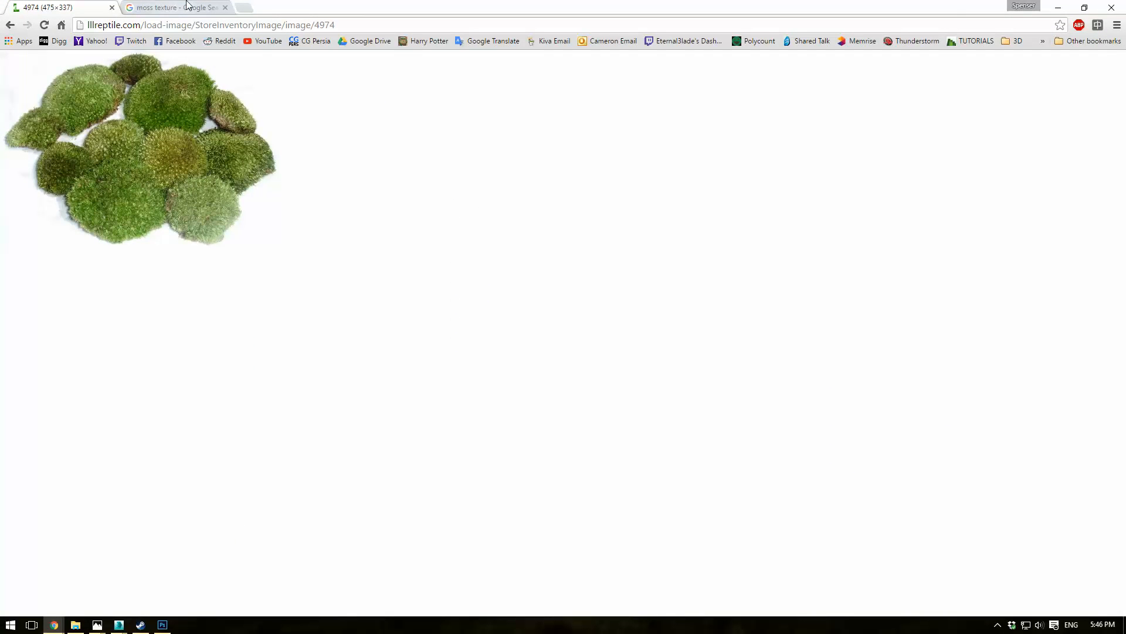
pyautogui.click(188, 7)
pyautogui.scroll(10, 465, 222)
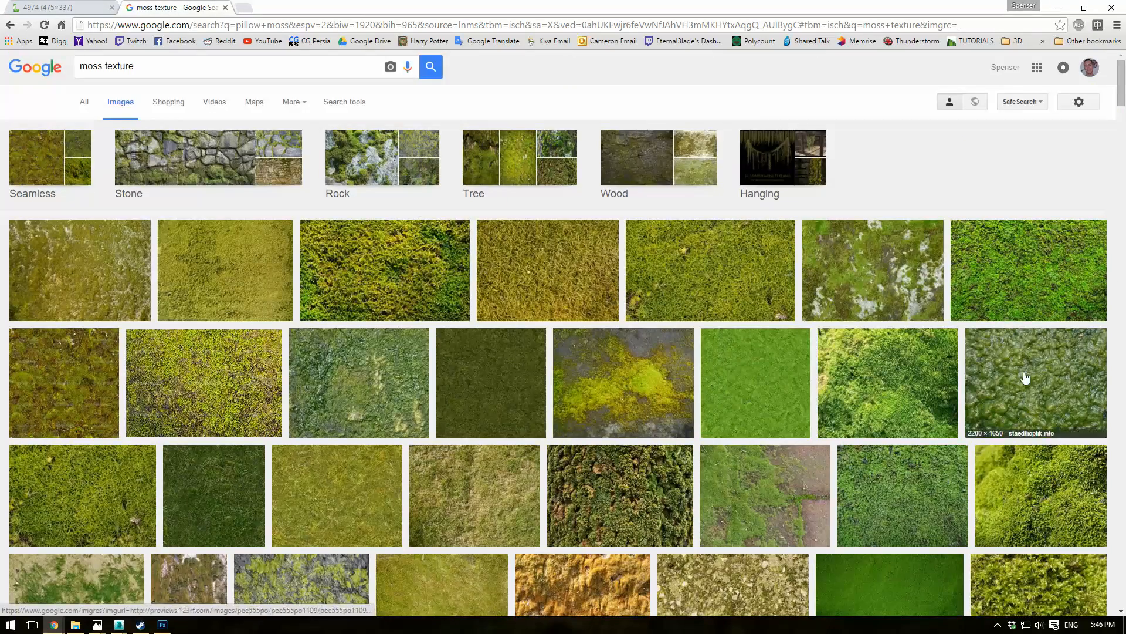
pyautogui.scroll(-4, 604, 328)
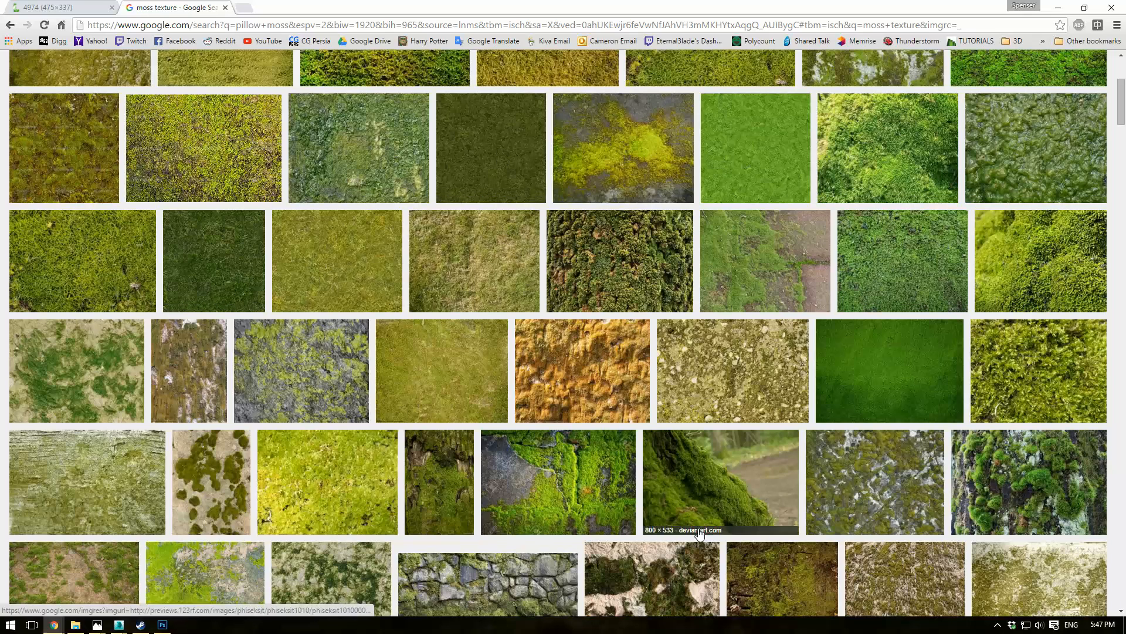
pyautogui.scroll(-3, 869, 233)
pyautogui.scroll(-3, 878, 238)
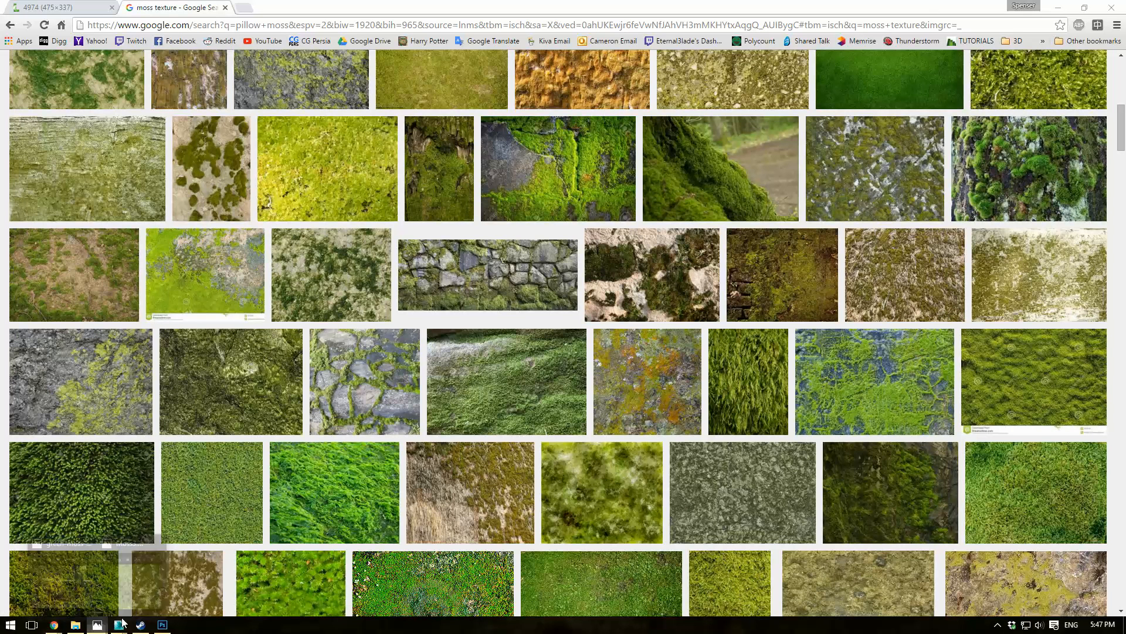
pyautogui.moveTo(0, 189); pyautogui.dragTo(612, 210)
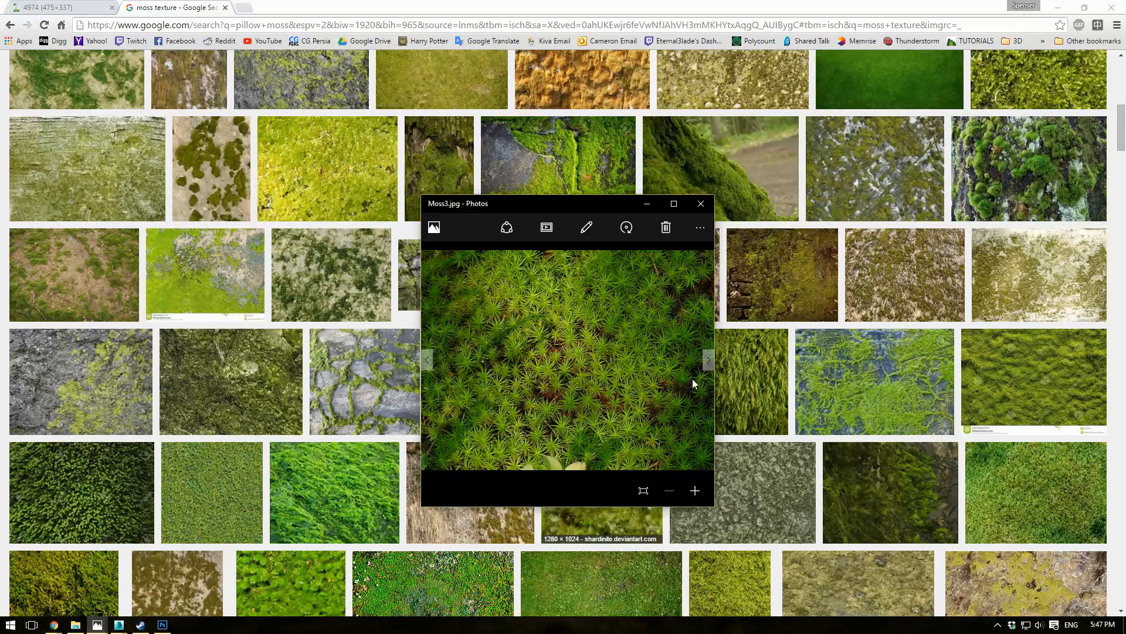
pyautogui.click(702, 208)
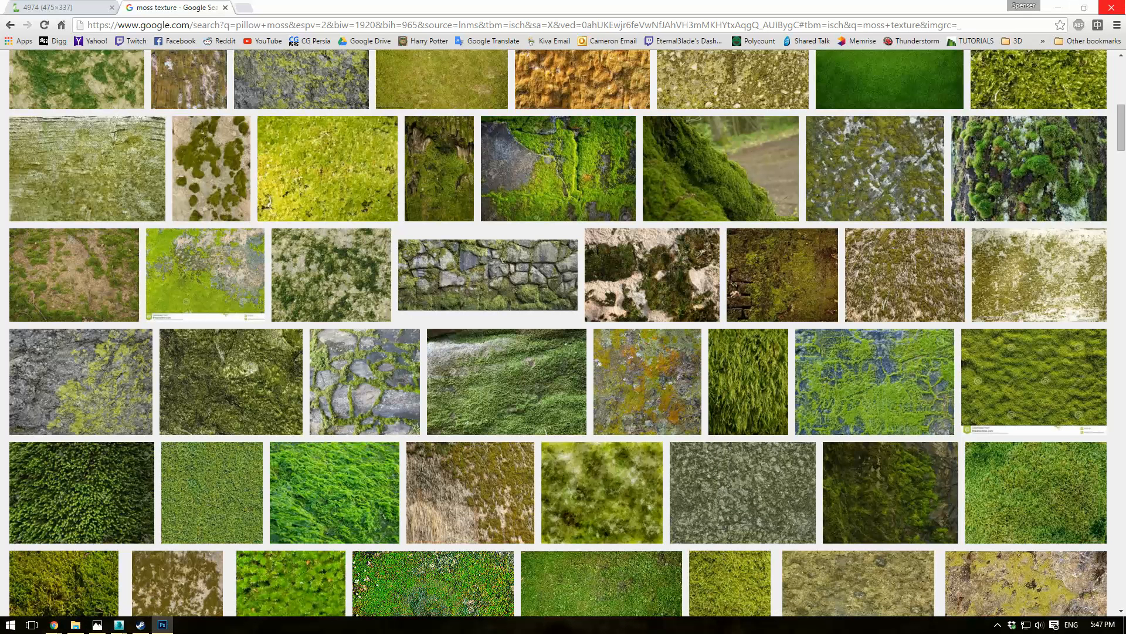
# Switch to Photoshop and open Moss3.jpg from the References folder of the Moss Bathmat project
pyautogui.hotkey('alt', 'Tab')
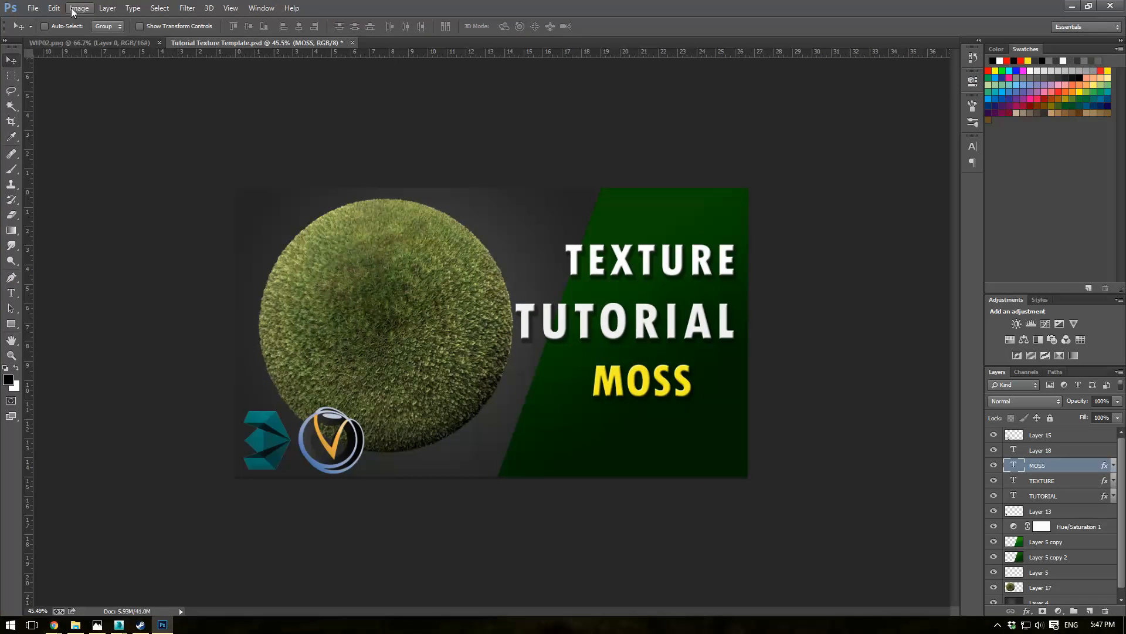
pyautogui.click(33, 8)
pyautogui.click(35, 32)
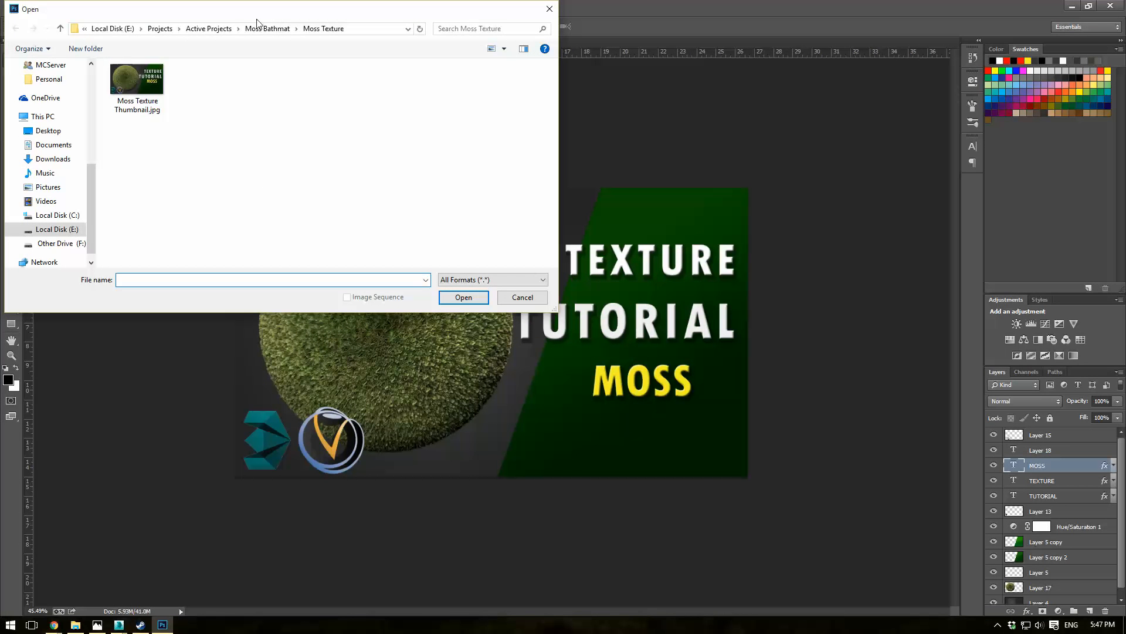
pyautogui.click(256, 32)
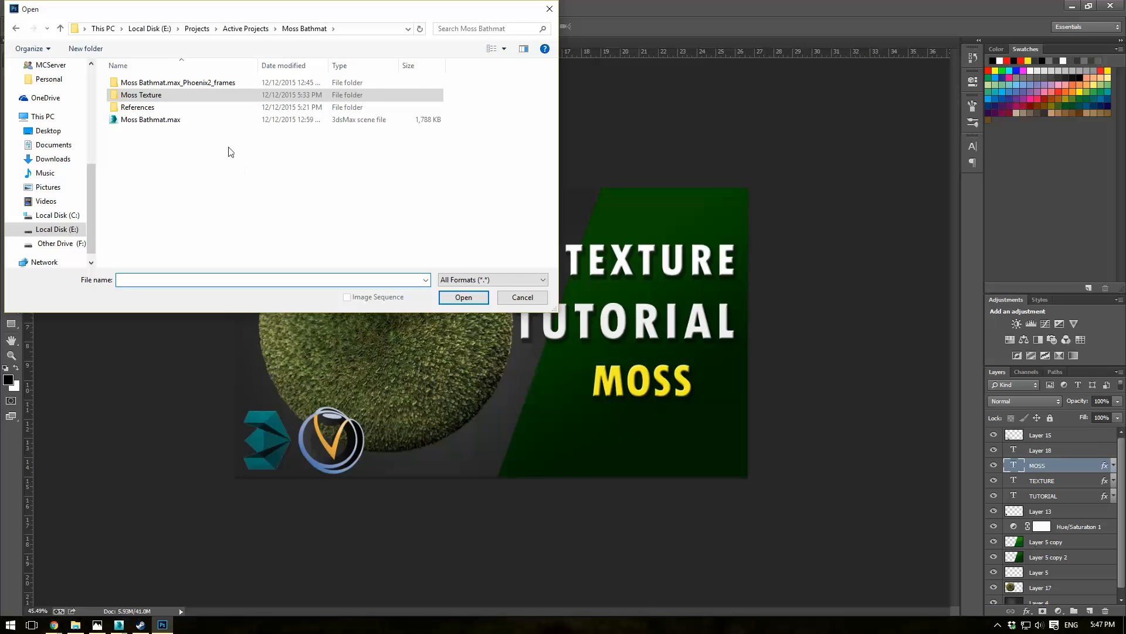
pyautogui.doubleClick(170, 106)
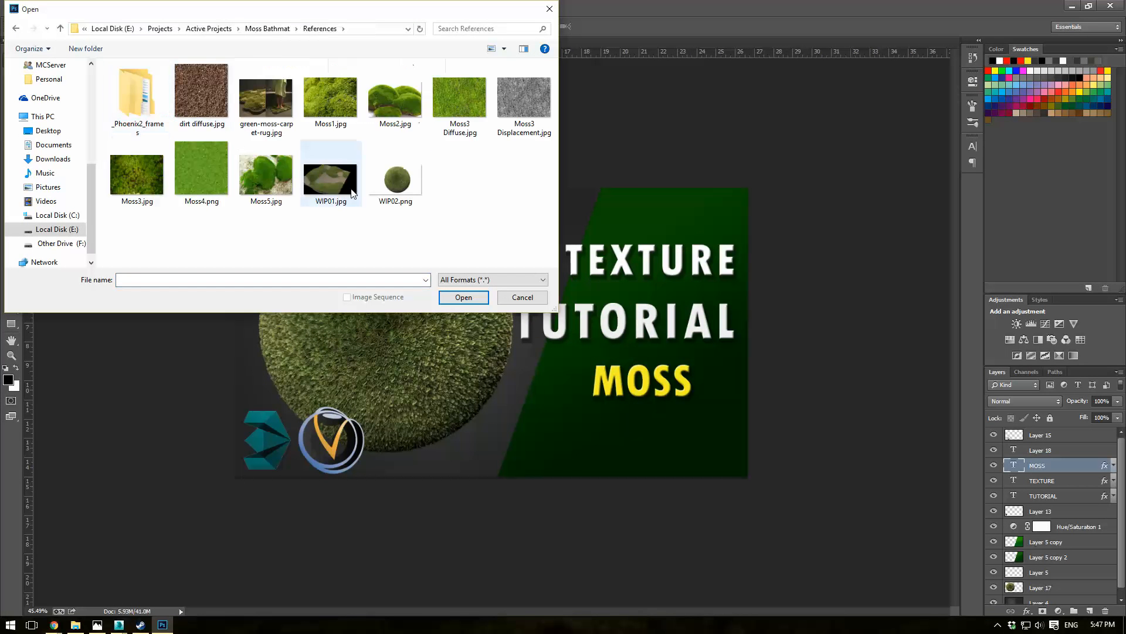
pyautogui.doubleClick(134, 176)
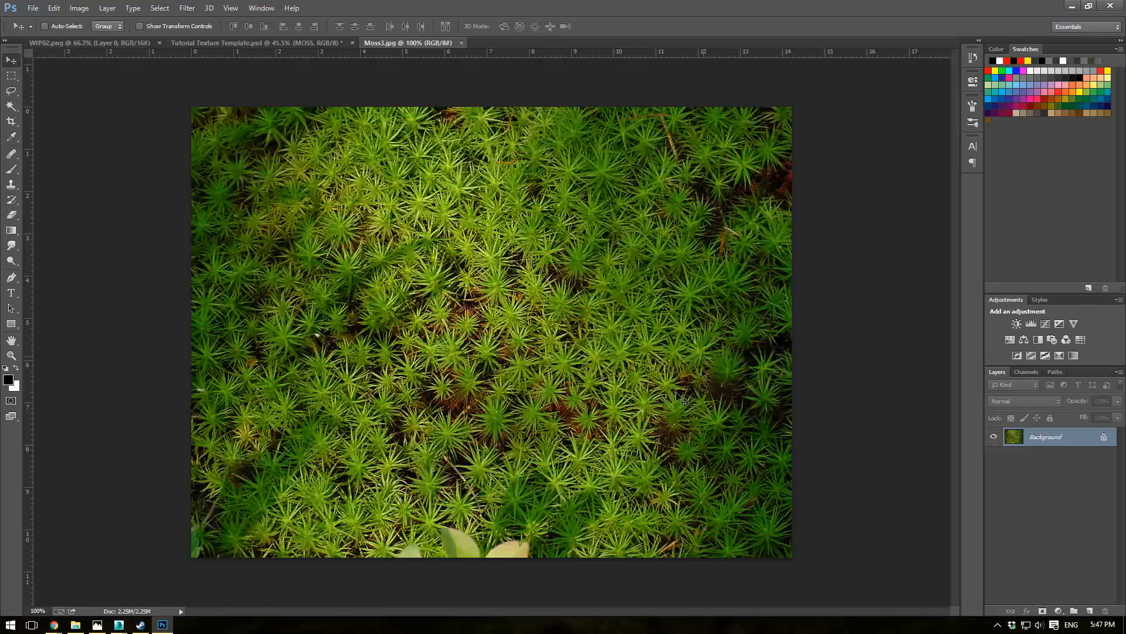
# Convert the Background to a regular layer and apply Shadows/Highlights with both shadows and highlights amounts at 100%
pyautogui.doubleClick(1066, 439)
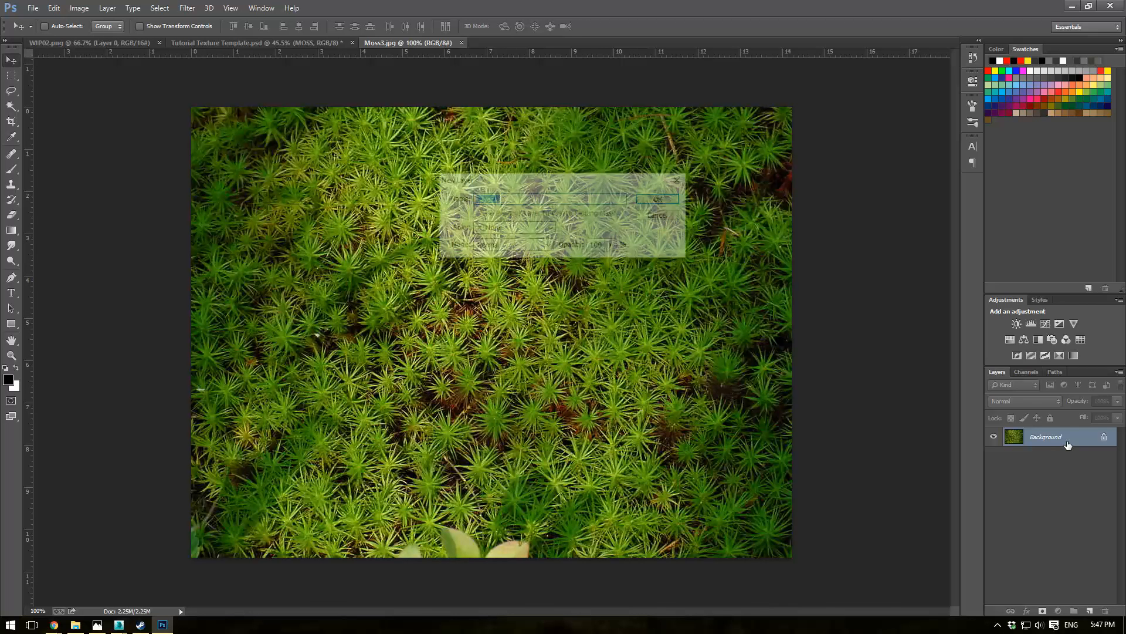
pyautogui.click(659, 195)
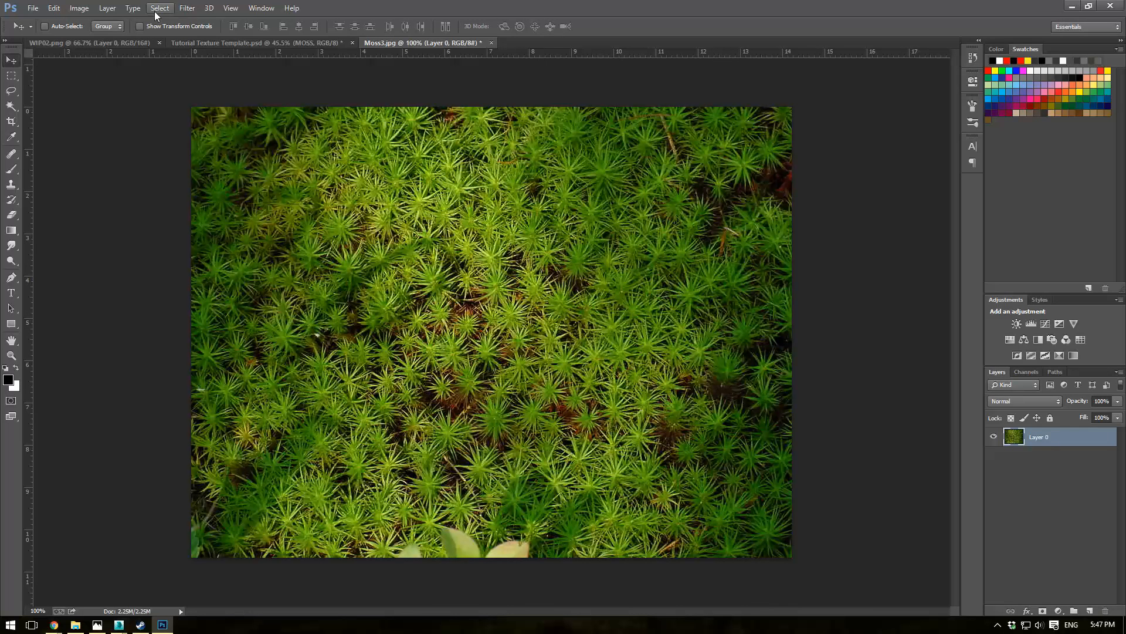
pyautogui.click(187, 8)
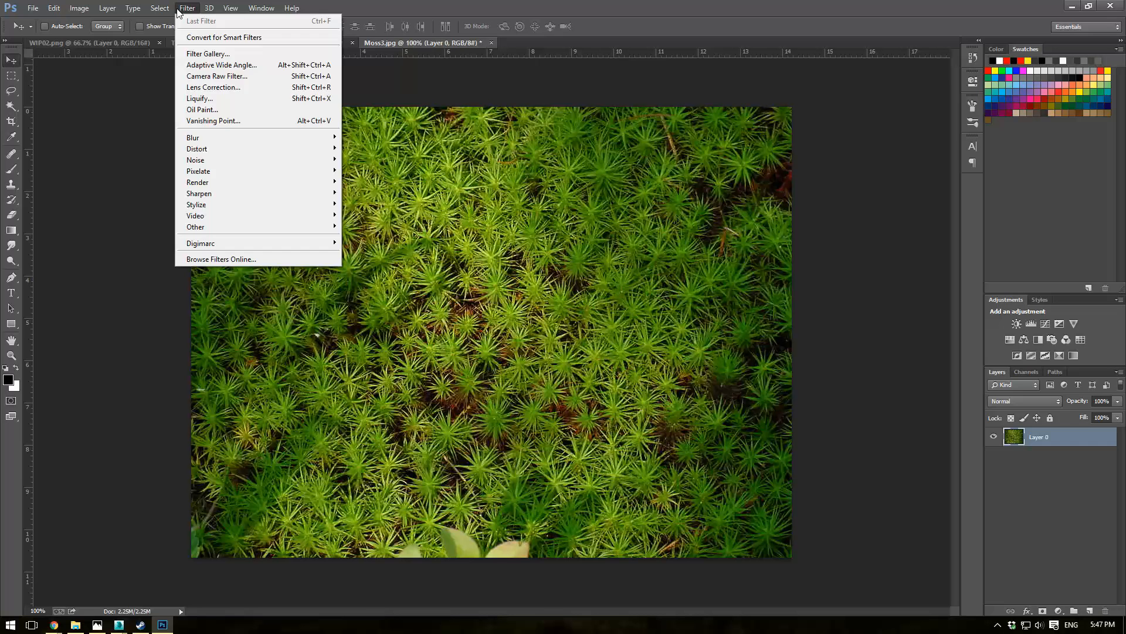
pyautogui.click(112, 9)
pyautogui.click(79, 8)
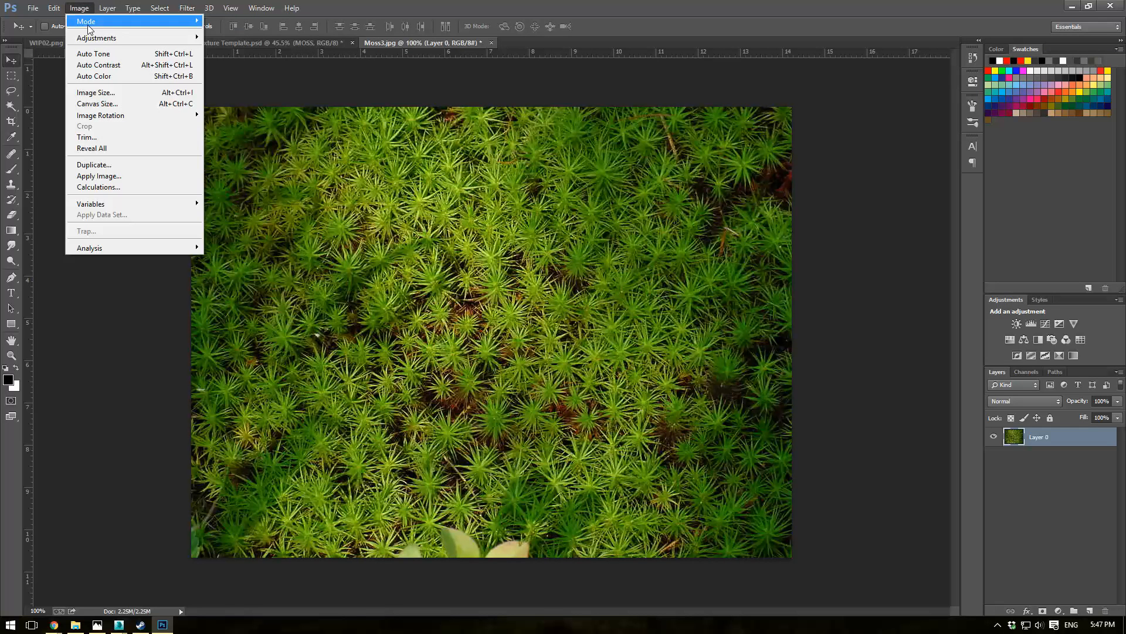
pyautogui.moveTo(94, 38)
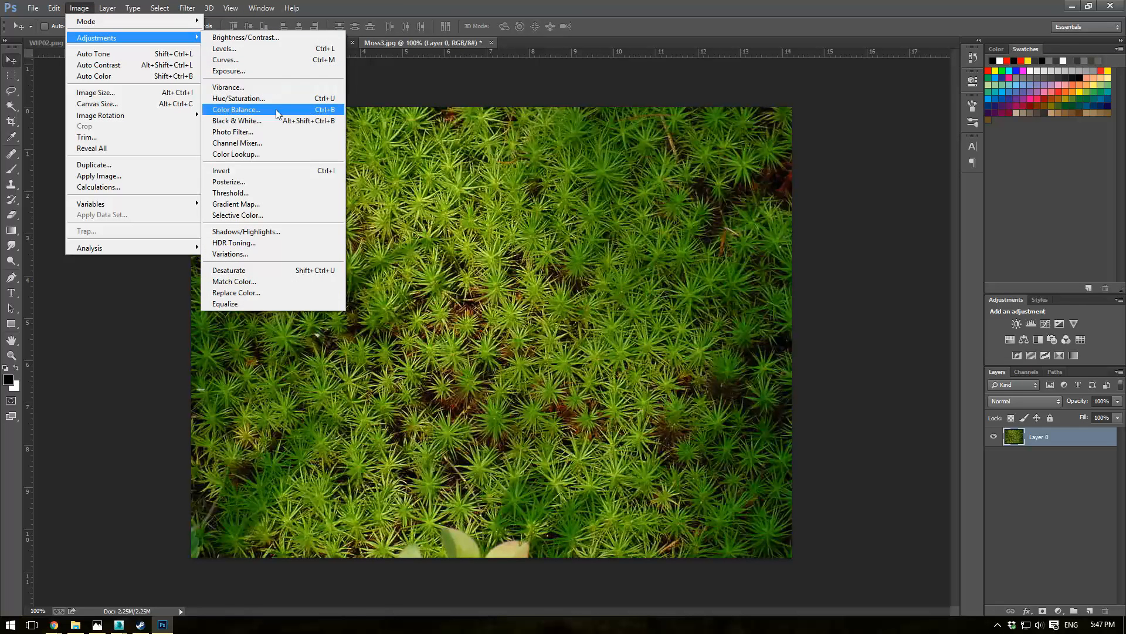
pyautogui.click(266, 232)
pyautogui.moveTo(717, 381); pyautogui.dragTo(868, 387)
pyautogui.moveTo(671, 424); pyautogui.dragTo(829, 434)
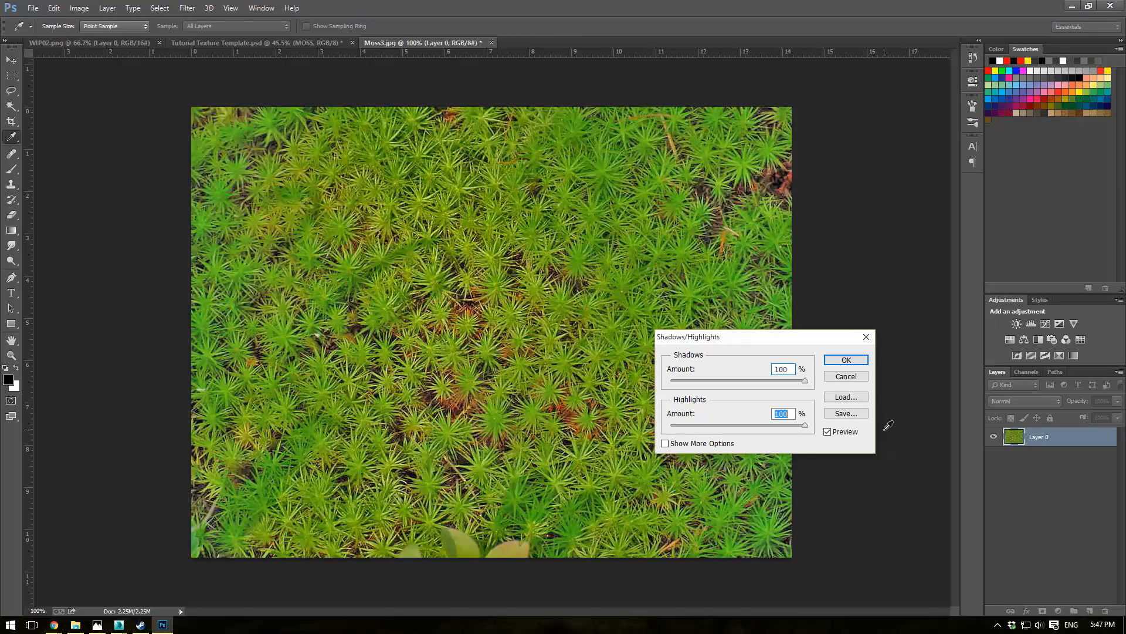
pyautogui.click(846, 361)
pyautogui.press('v')
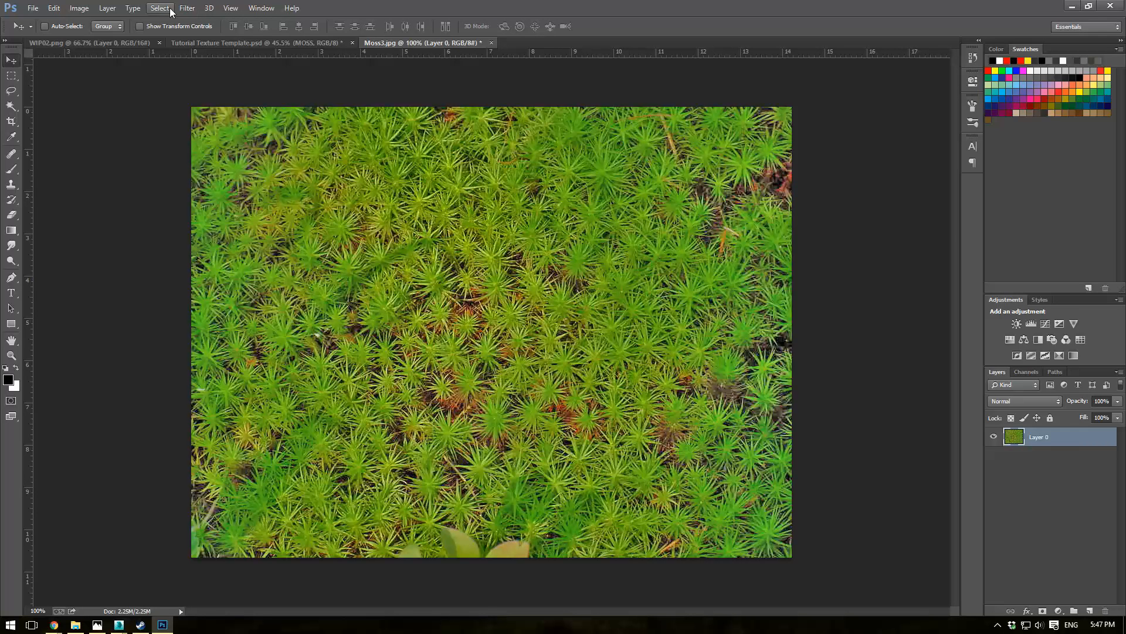
# Apply the Offset filter to the moss layer at +519 pixels horizontally and +362 vertically, with undefined areas wrapped around
pyautogui.click(187, 8)
pyautogui.moveTo(179, 230)
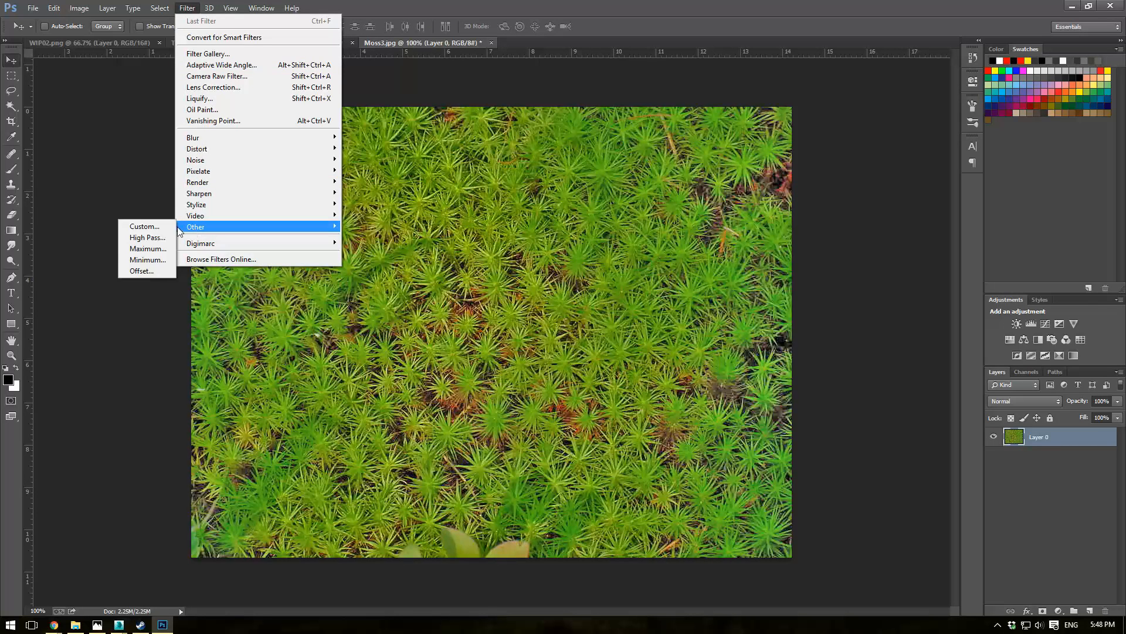
pyautogui.click(139, 271)
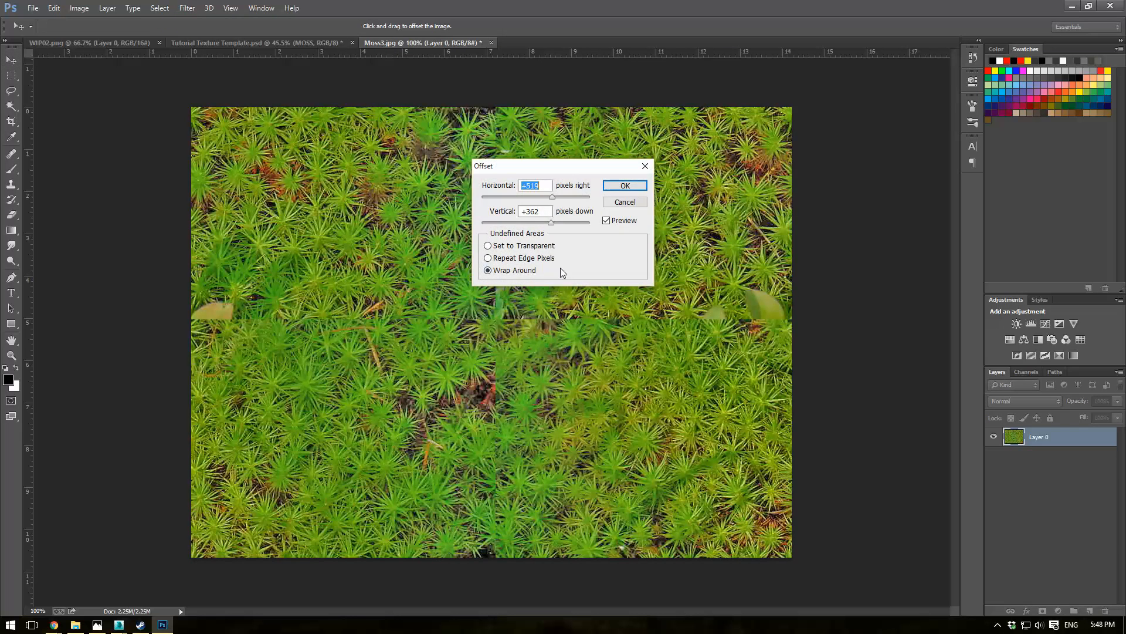
pyautogui.moveTo(568, 169); pyautogui.dragTo(811, 181)
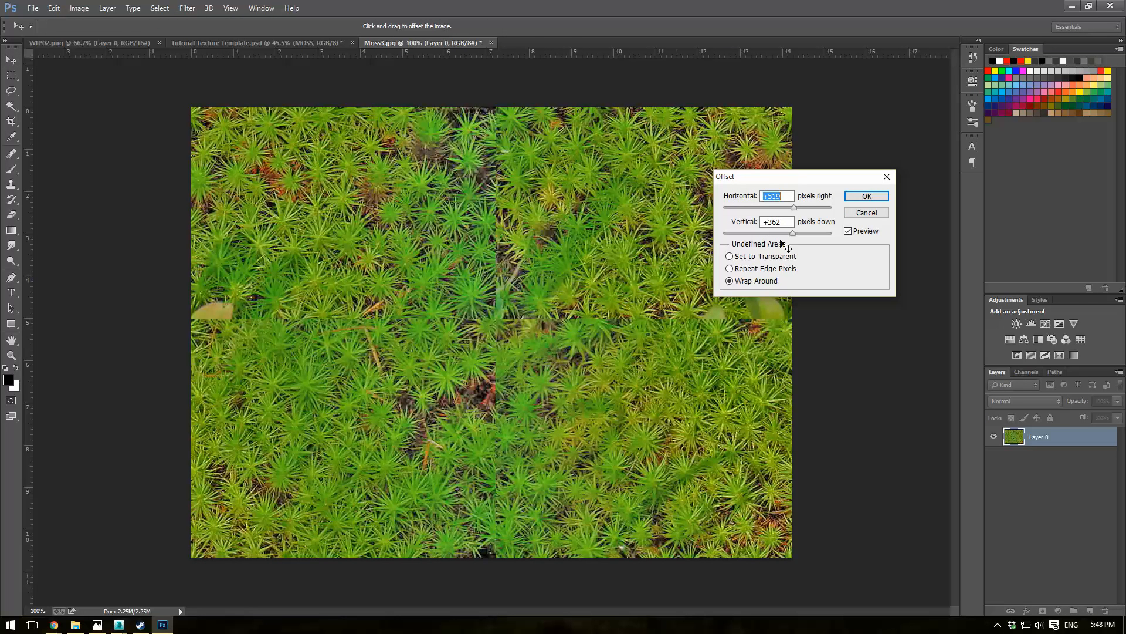
pyautogui.click(867, 196)
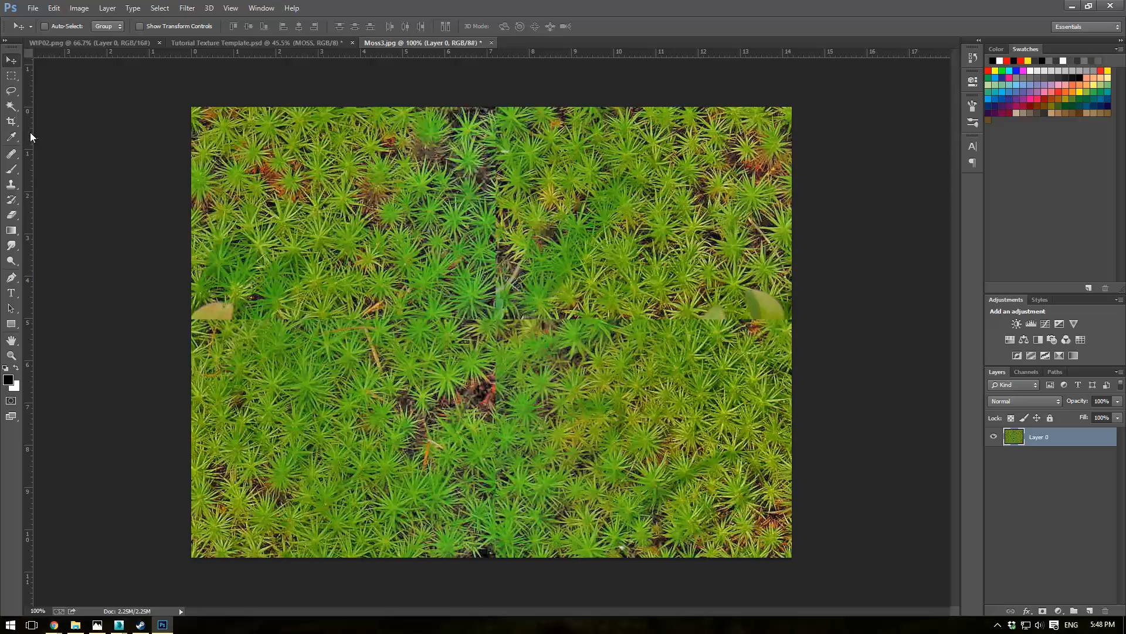
# Paint over the vertical seam with the Healing Brush at size 250, sampling moss from the left part of the image
pyautogui.click(12, 155)
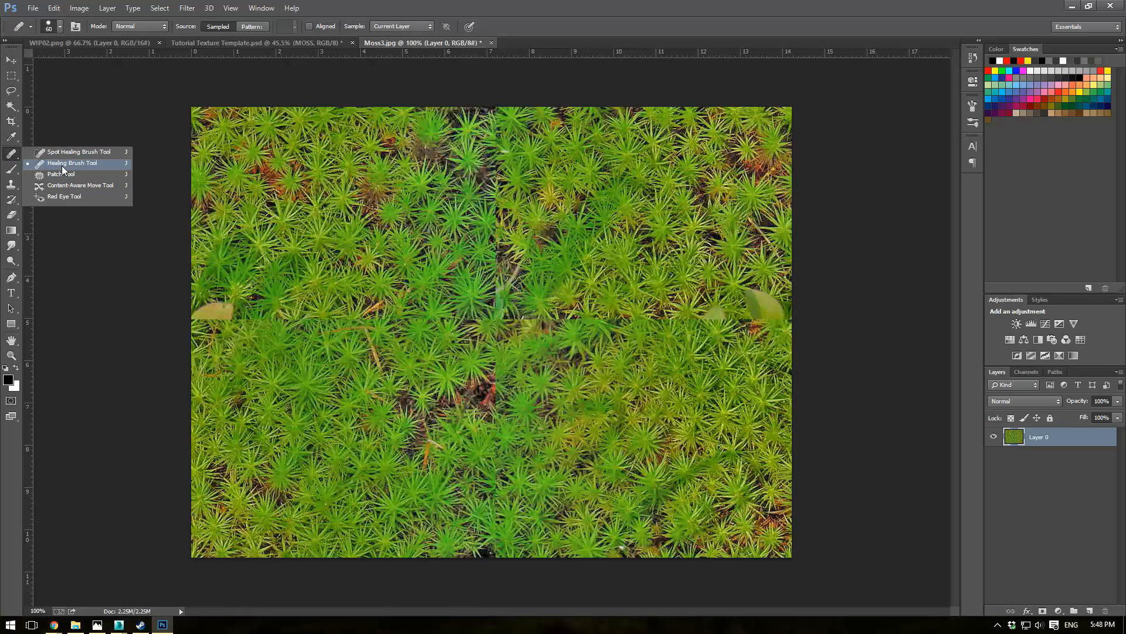
pyautogui.click(62, 168)
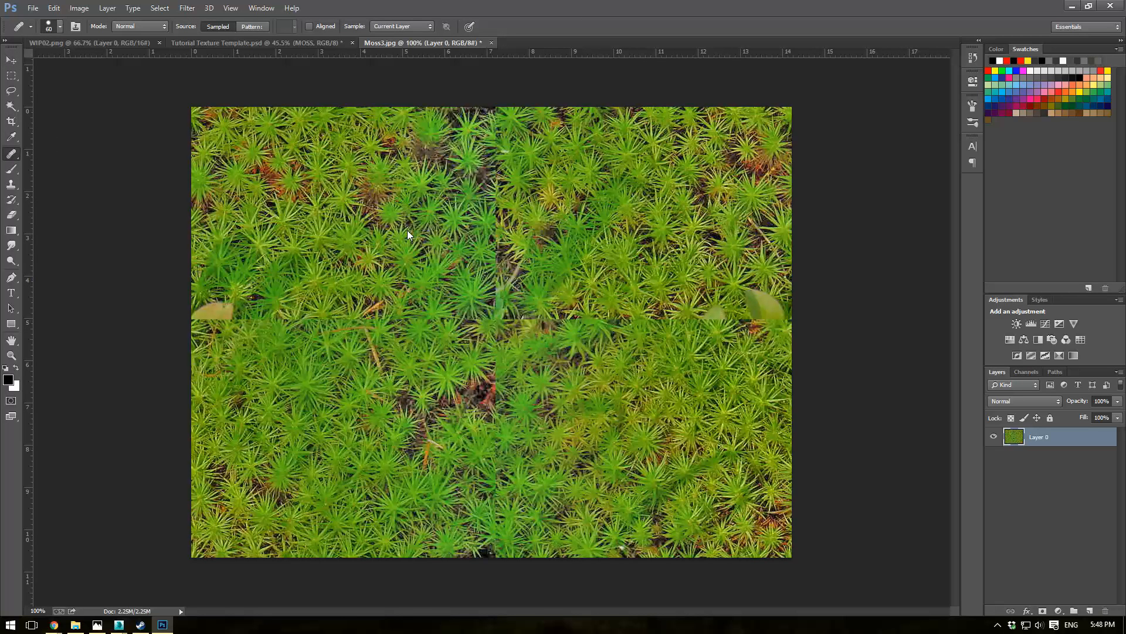
pyautogui.click(608, 220)
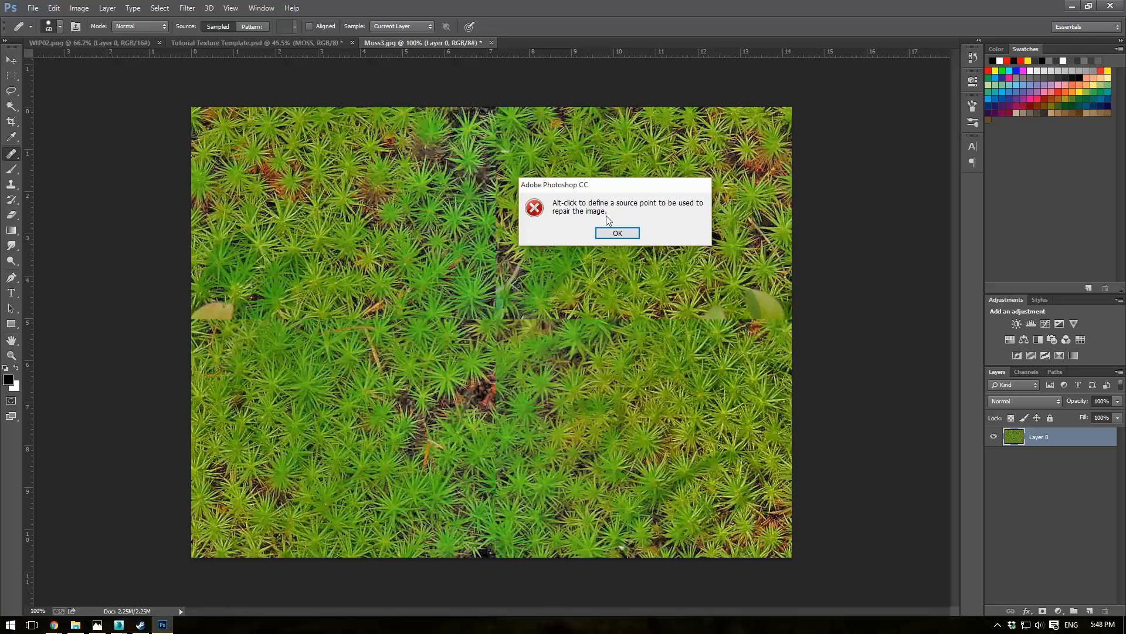
pyautogui.click(627, 234)
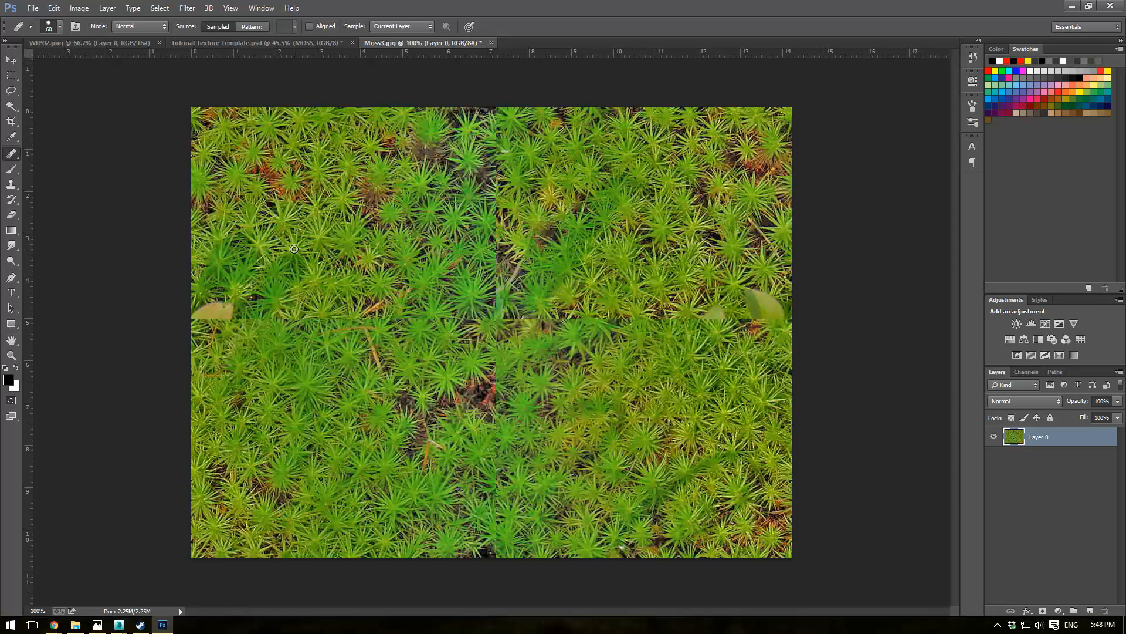
pyautogui.keyDown('alt'); pyautogui.click(294, 249); pyautogui.keyUp('alt')
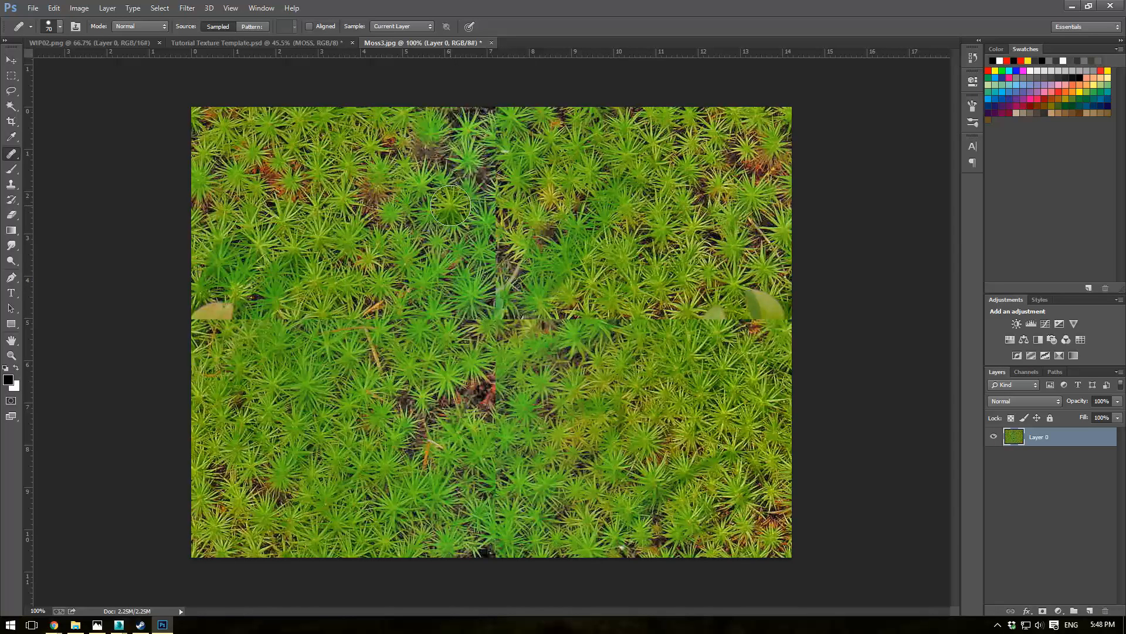
pyautogui.press(']')
pyautogui.press(']')
pyautogui.press(']')
pyautogui.press(']')
pyautogui.press(']')
pyautogui.press(']')
pyautogui.press(']')
pyautogui.press(']')
pyautogui.moveTo(491, 185); pyautogui.dragTo(552, 413)
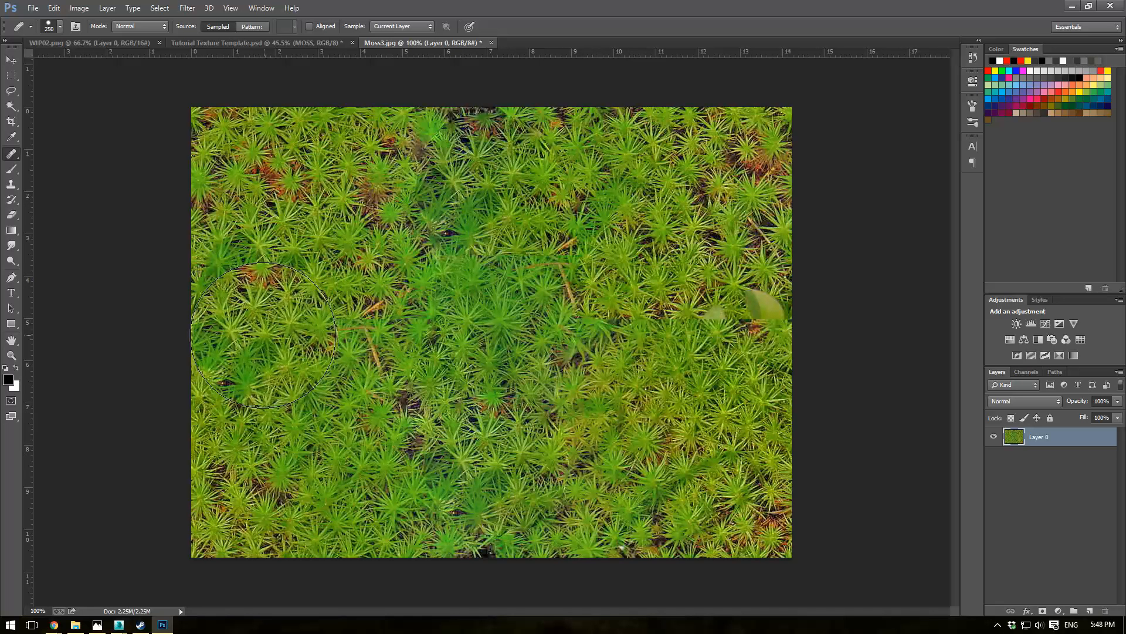
# Heal the horizontal seam and the rough spots around the image centre with more Healing Brush strokes
pyautogui.moveTo(265, 335); pyautogui.dragTo(665, 334)
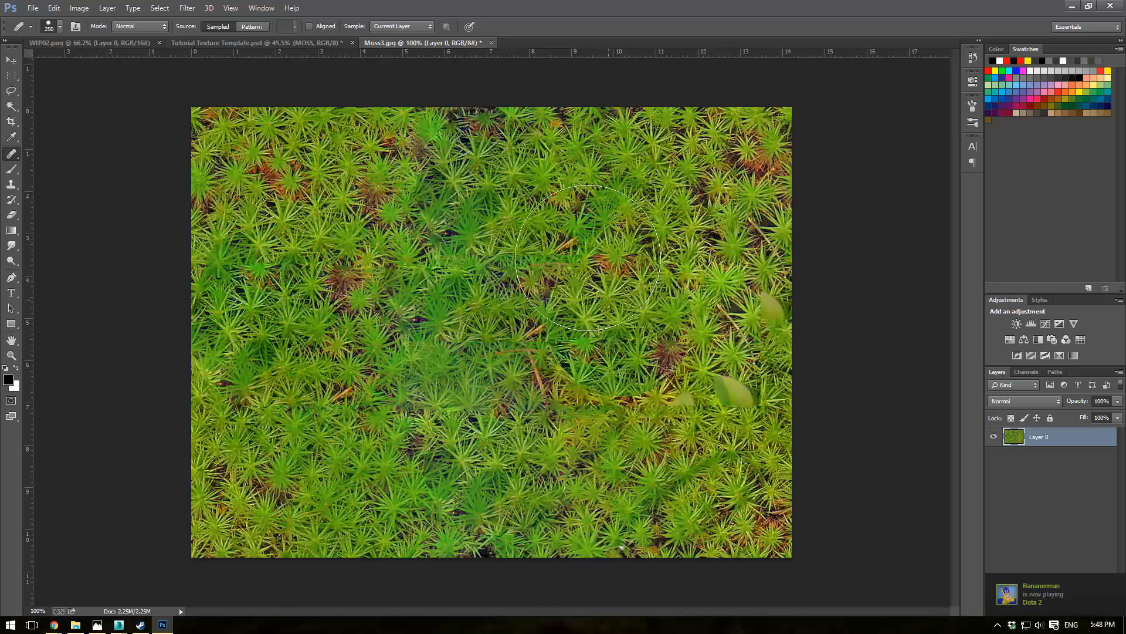
pyautogui.moveTo(483, 167)
pyautogui.mouseDown()
pyautogui.moveTo(445, 166)
pyautogui.moveTo(508, 176)
pyautogui.moveTo(458, 249)
pyautogui.mouseUp()
pyautogui.moveTo(495, 422); pyautogui.dragTo(505, 386)
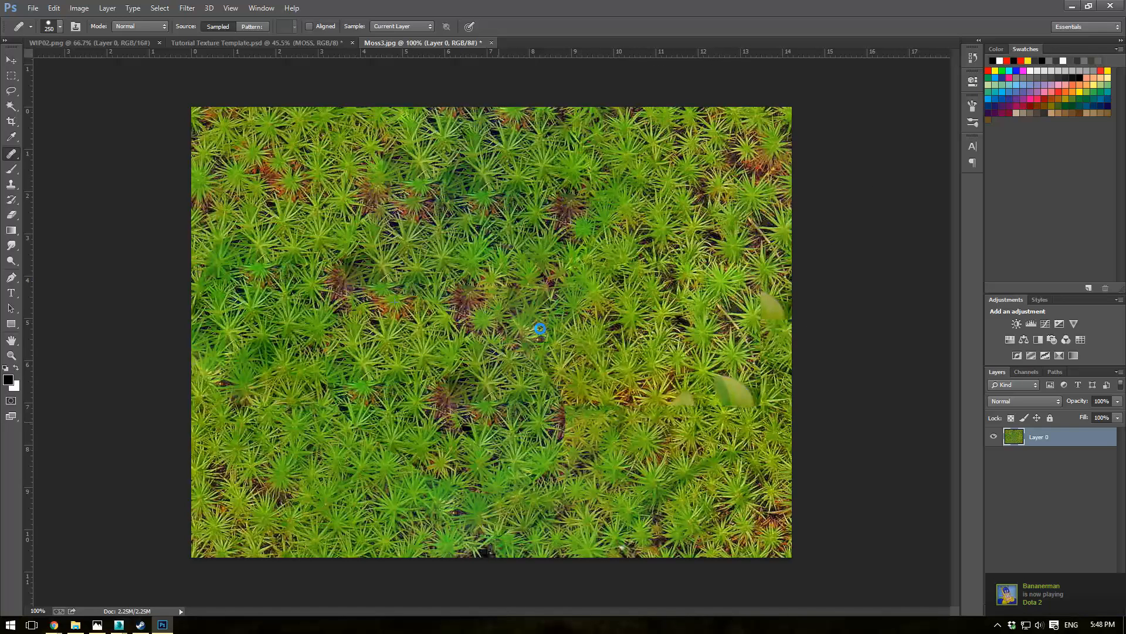
pyautogui.moveTo(538, 329); pyautogui.dragTo(580, 405)
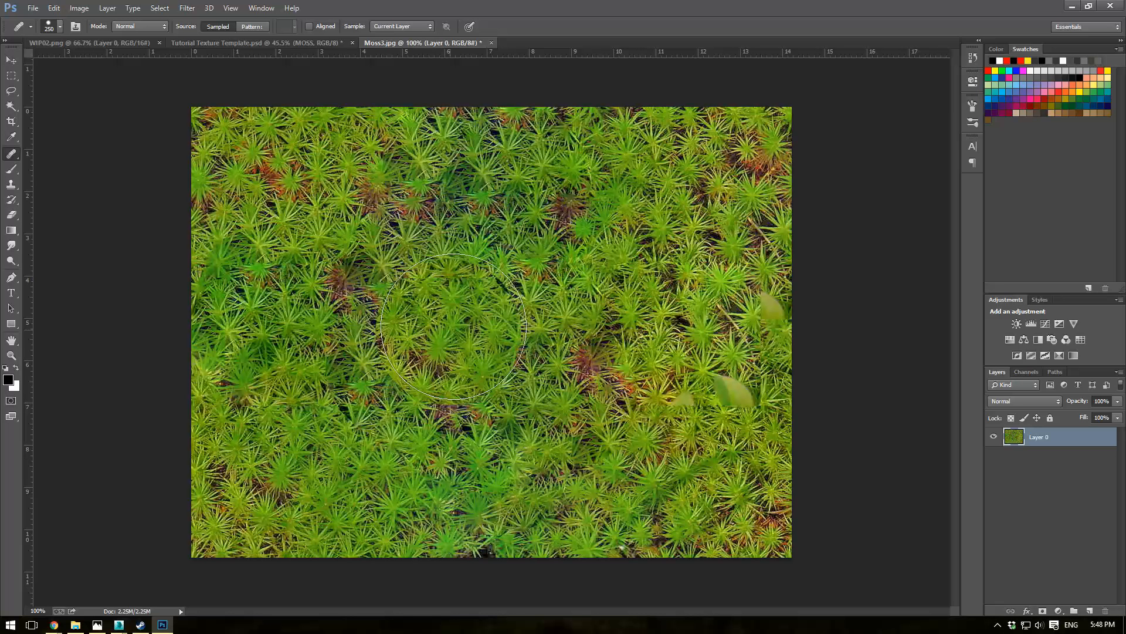
# Sample moss from the lower right and right side of the photo and heal the brown patches below and right of the centre
pyautogui.keyDown('alt'); pyautogui.click(681, 497); pyautogui.keyUp('alt')
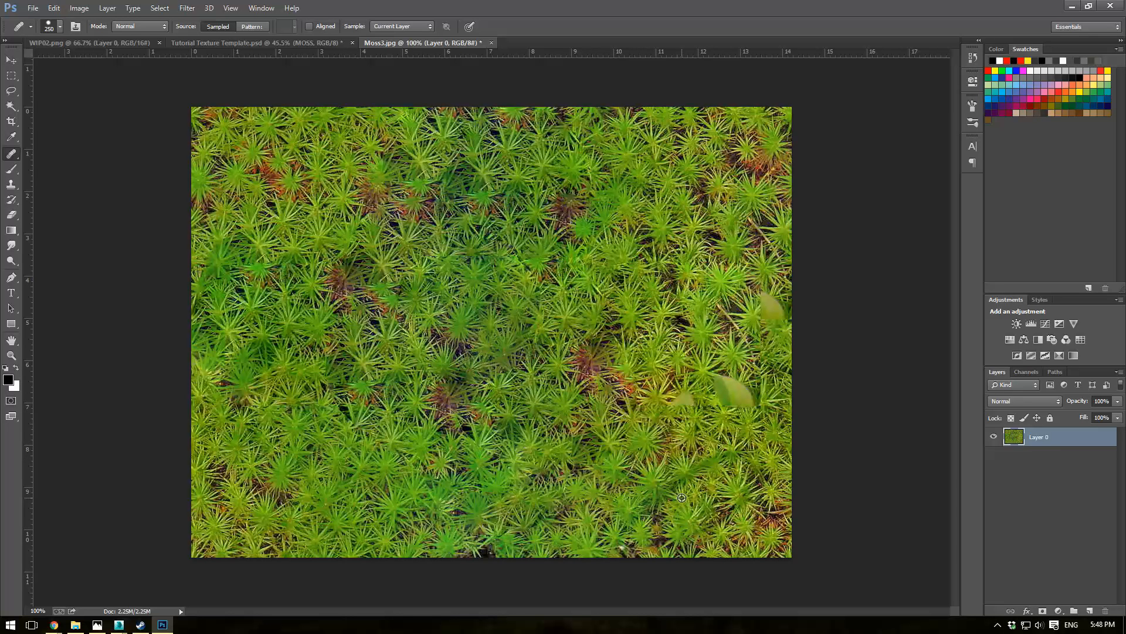
pyautogui.click(461, 390)
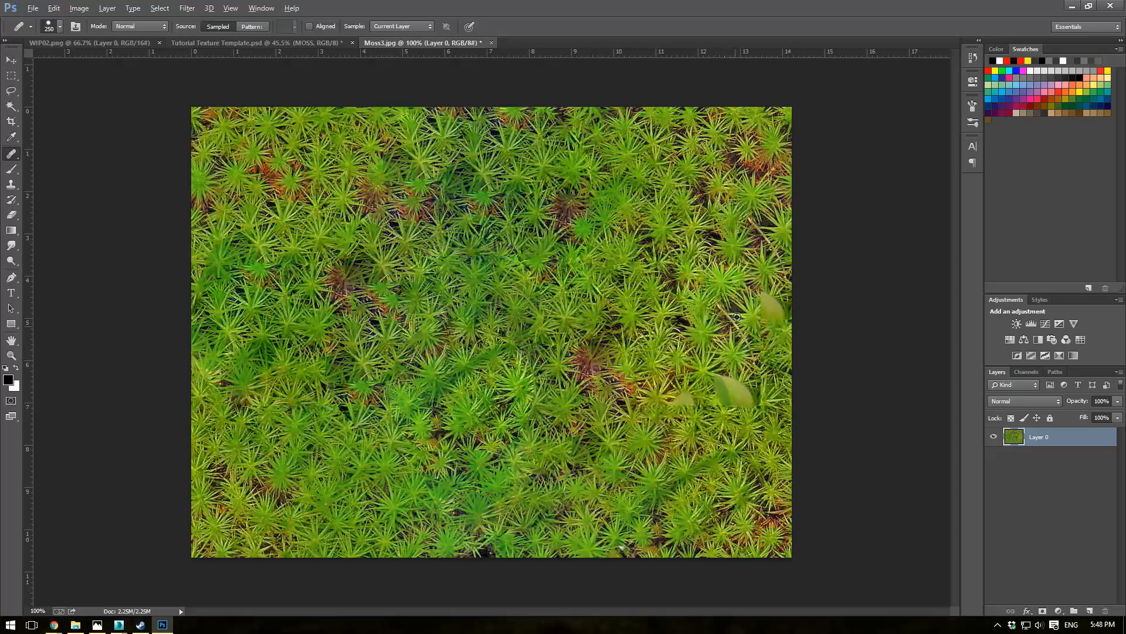
pyautogui.keyDown('alt'); pyautogui.click(727, 279); pyautogui.keyUp('alt')
pyautogui.click(590, 368)
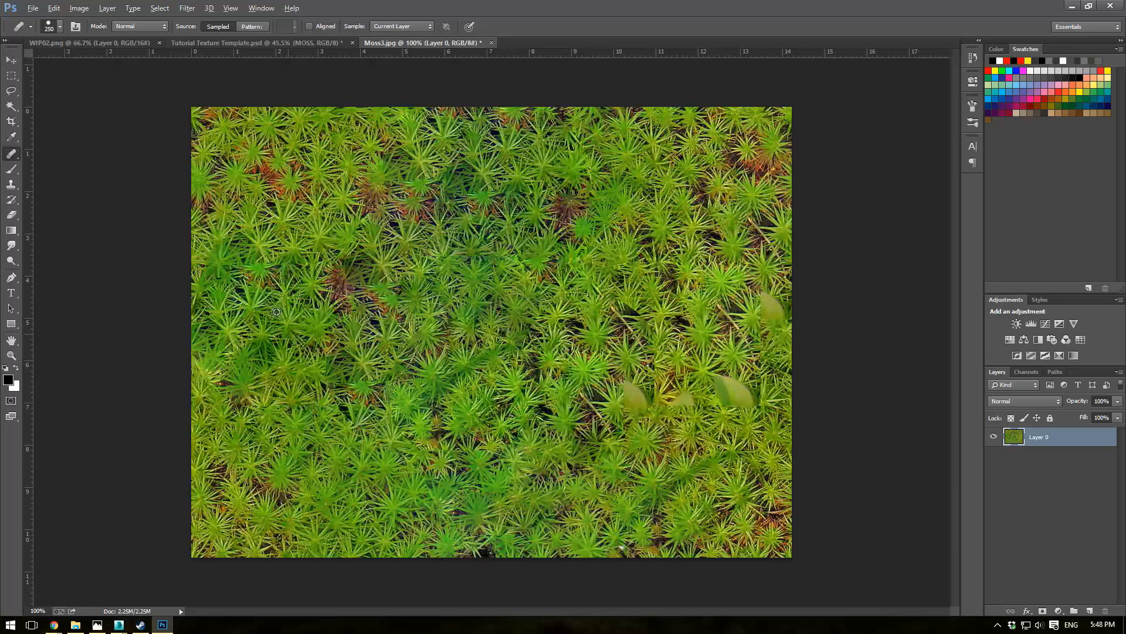
# Sample moss from the upper left and lower left and heal the brown patches left of and around the image centre
pyautogui.keyDown('alt'); pyautogui.click(277, 163); pyautogui.keyUp('alt')
pyautogui.click(345, 269)
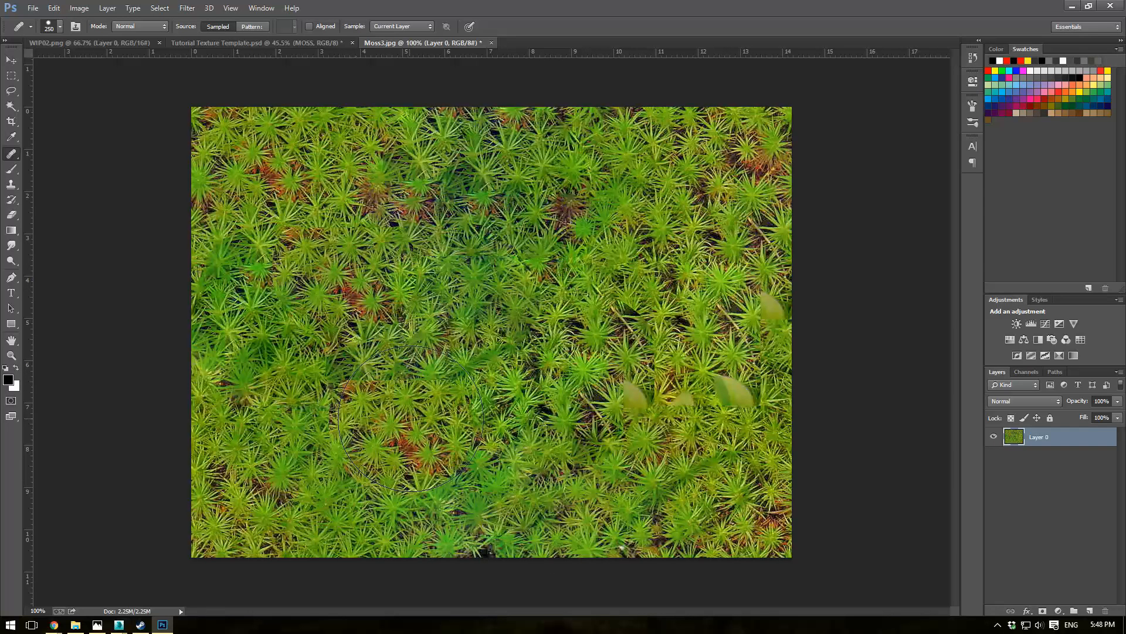
pyautogui.keyDown('alt'); pyautogui.click(355, 453); pyautogui.keyUp('alt')
pyautogui.click(350, 226)
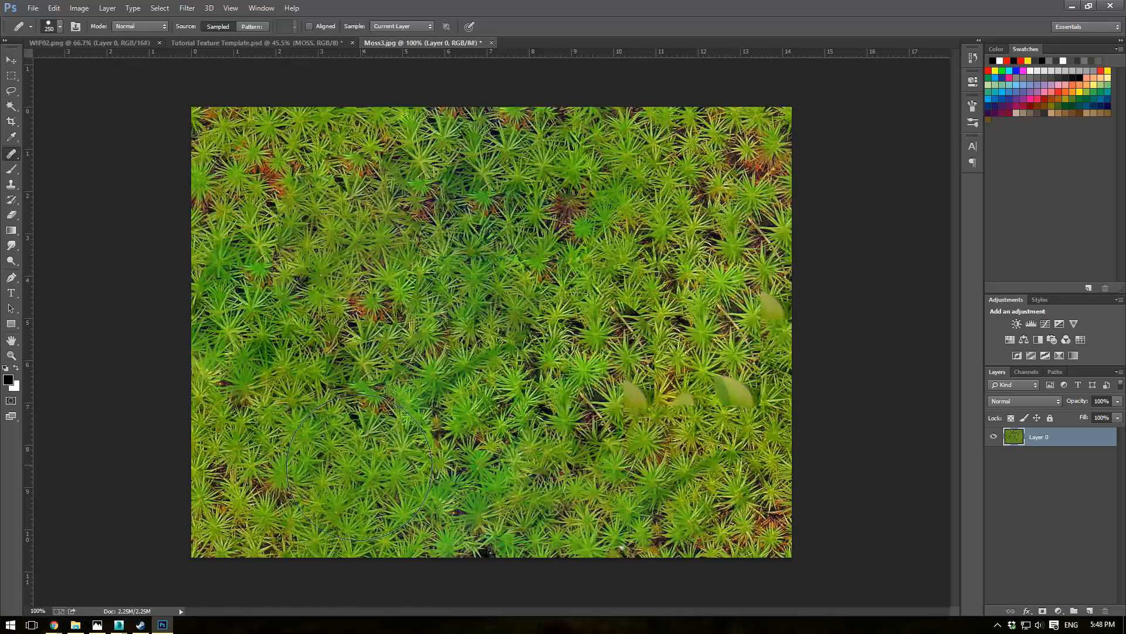
pyautogui.click(494, 343)
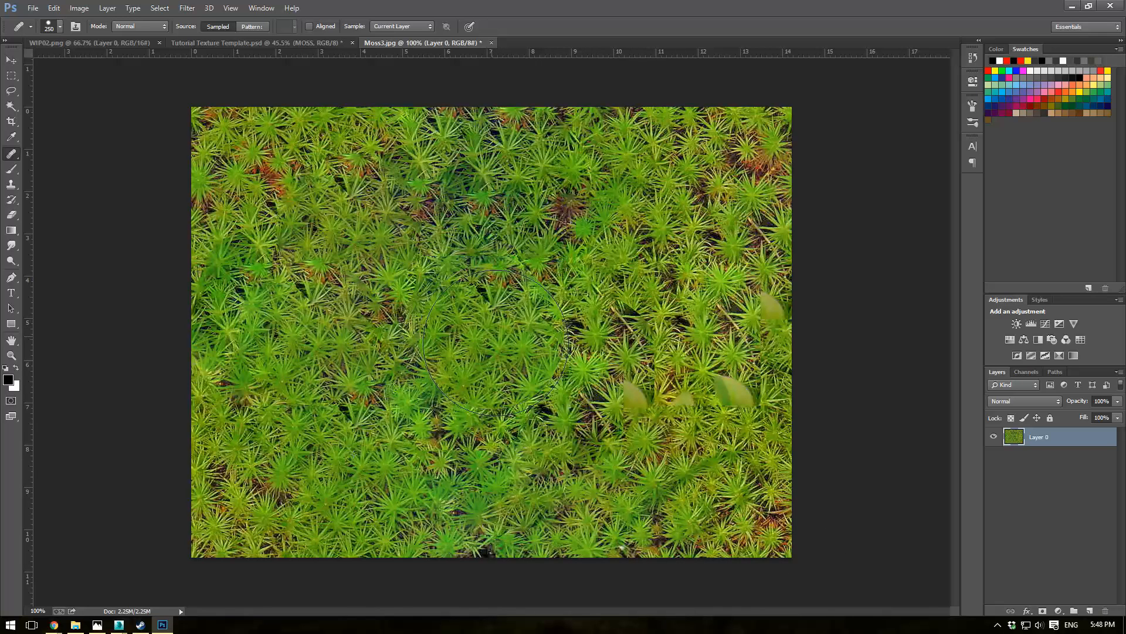
# Reduce the Healing Brush to size 125 and heal the pale leaves in the lower right part of the photo
pyautogui.press('[')
pyautogui.press('[')
pyautogui.press('[')
pyautogui.press('[')
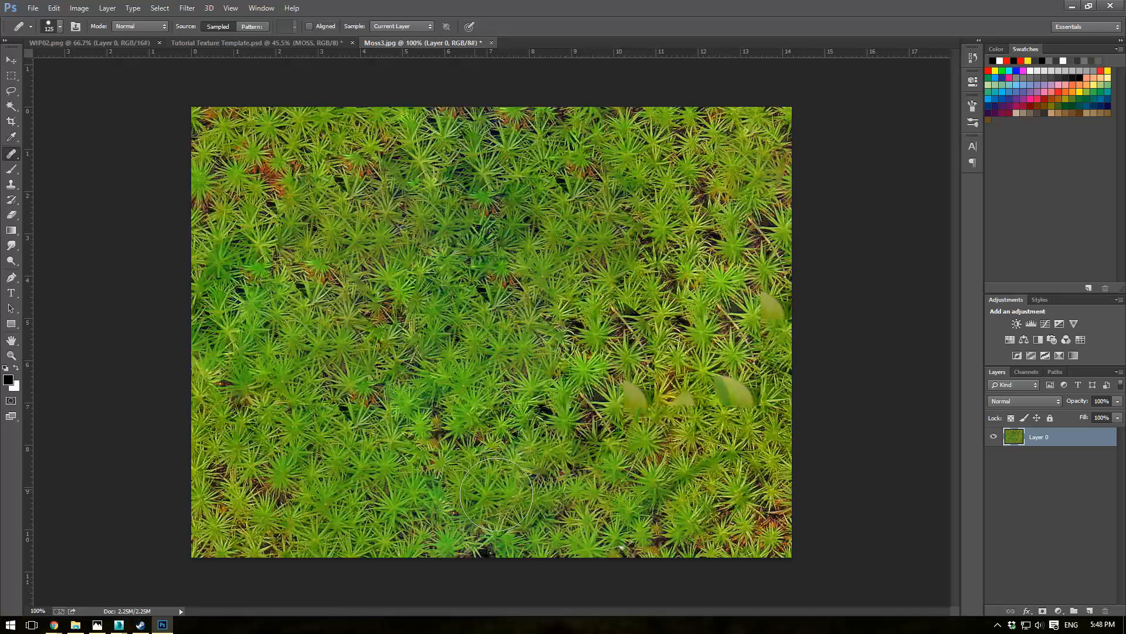
pyautogui.click(630, 401)
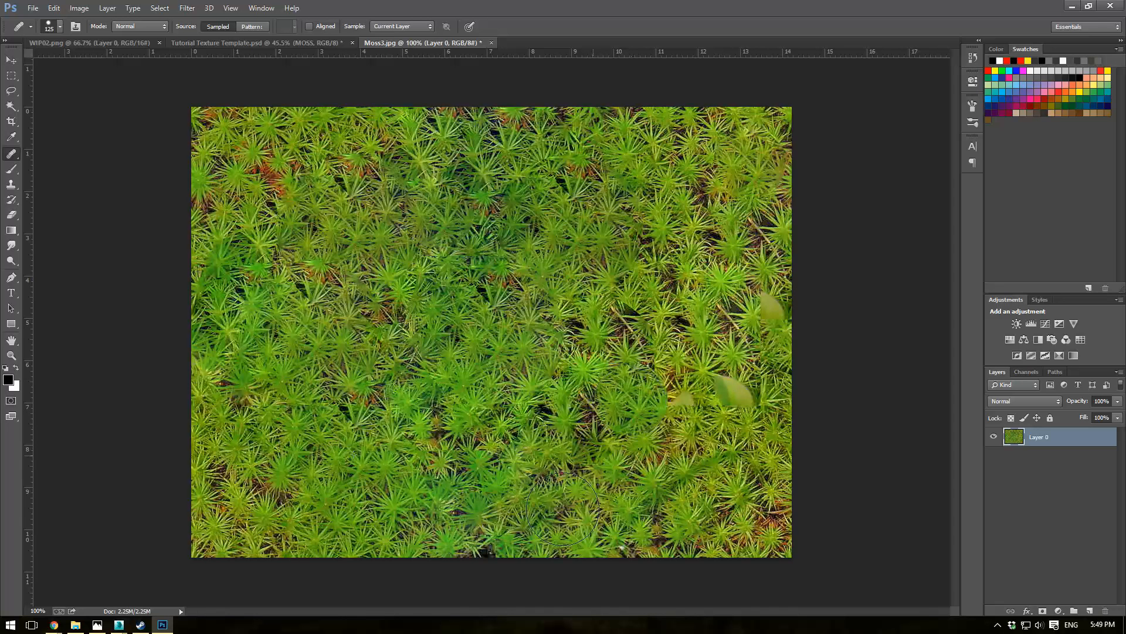
pyautogui.click(735, 386)
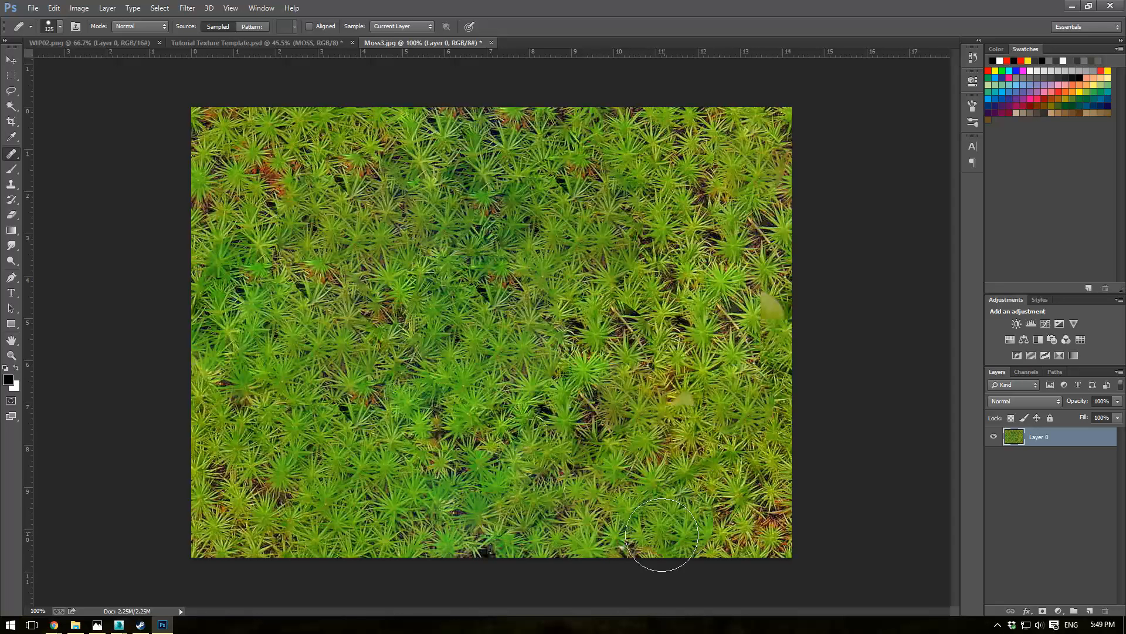
pyautogui.moveTo(634, 398)
pyautogui.mouseDown()
pyautogui.moveTo(610, 383)
pyautogui.moveTo(598, 405)
pyautogui.mouseUp()
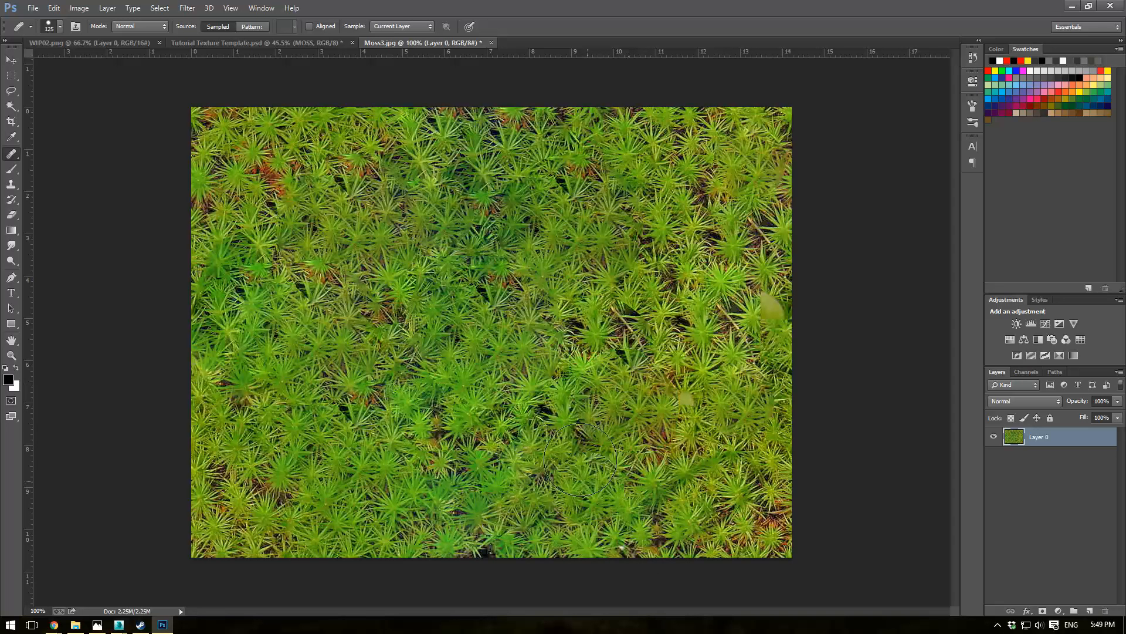
# Sample moss left of the centre and from the lower right, and heal the remaining leaf and dark gaps in the right half
pyautogui.keyDown('alt'); pyautogui.click(390, 304); pyautogui.keyUp('alt')
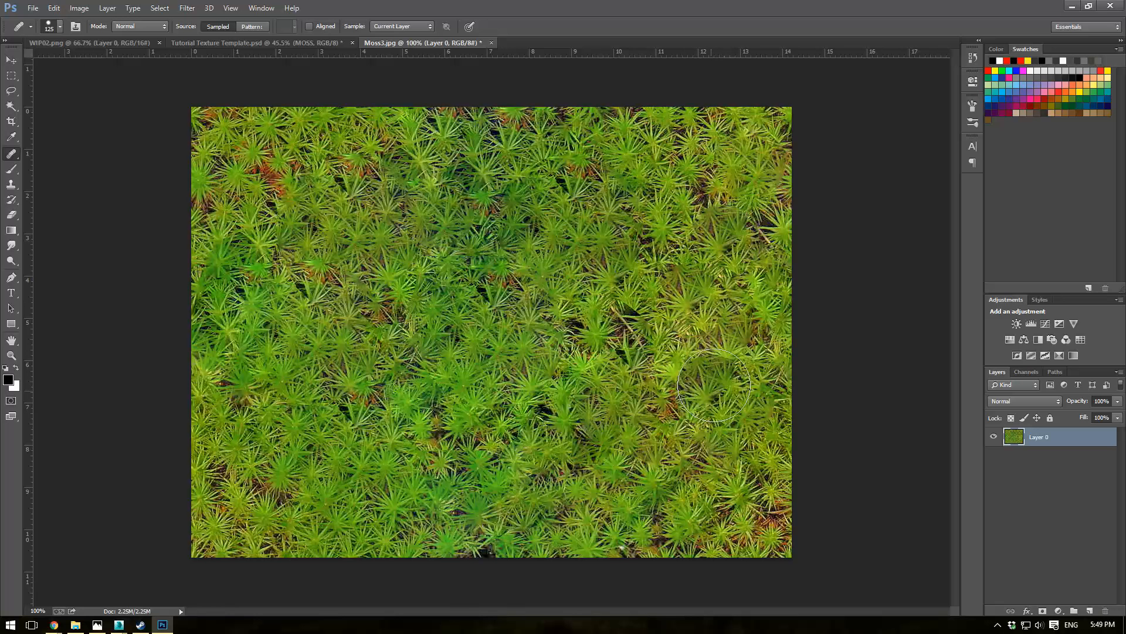
pyautogui.keyDown('alt'); pyautogui.click(681, 453); pyautogui.keyUp('alt')
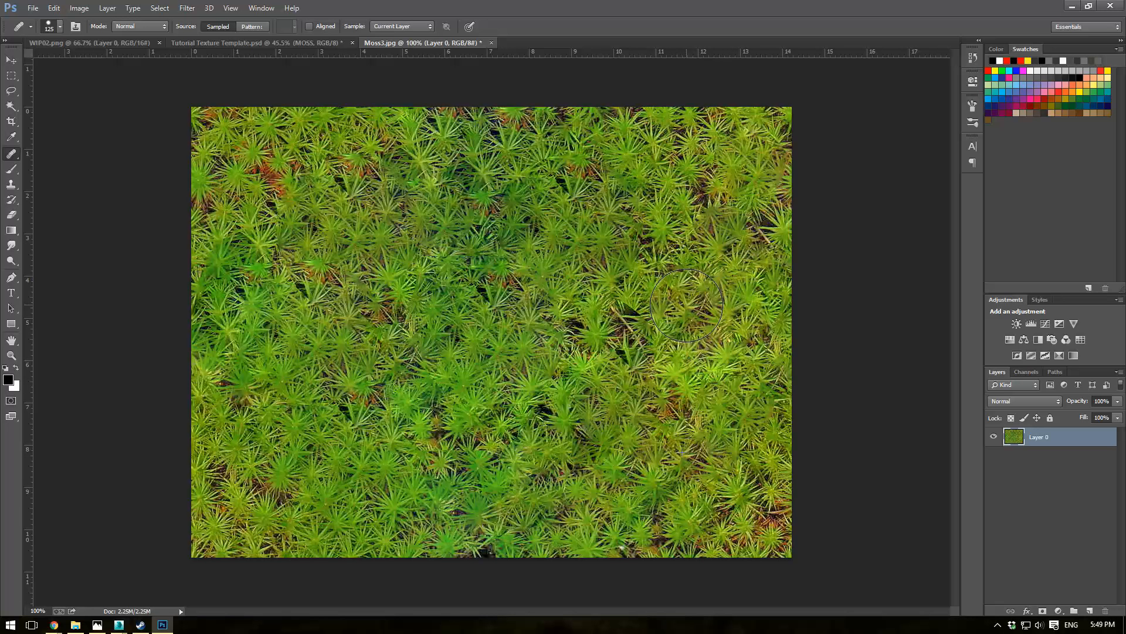
pyautogui.click(684, 460)
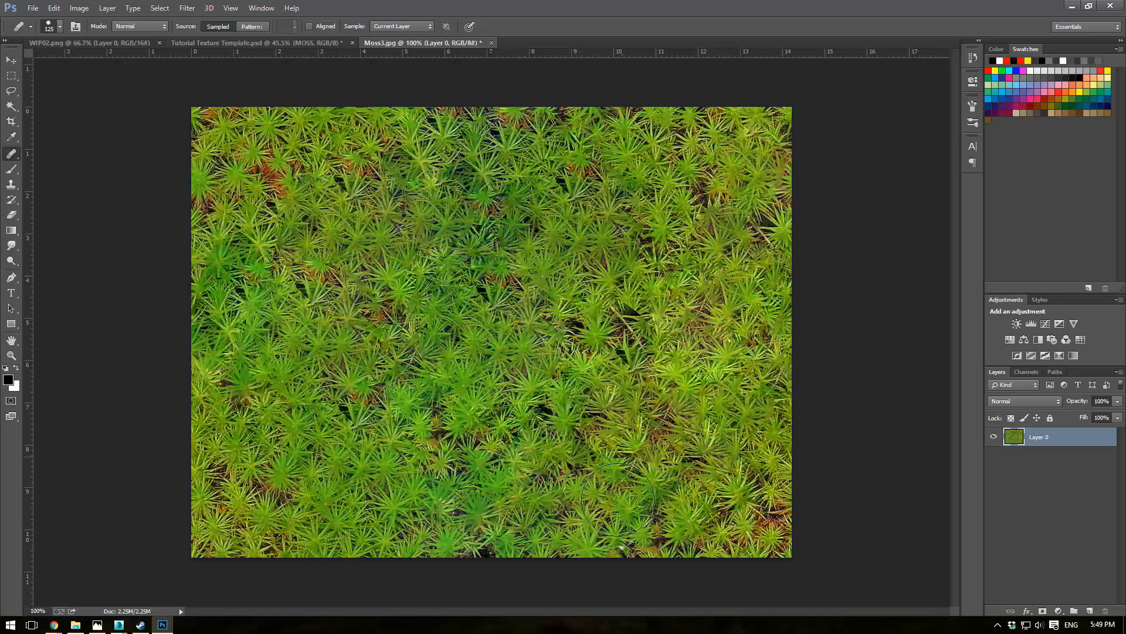
pyautogui.keyDown('alt'); pyautogui.scroll(-3, 512, 327); pyautogui.keyUp('alt')
pyautogui.keyDown('alt'); pyautogui.scroll(-3, 511, 327); pyautogui.keyUp('alt')
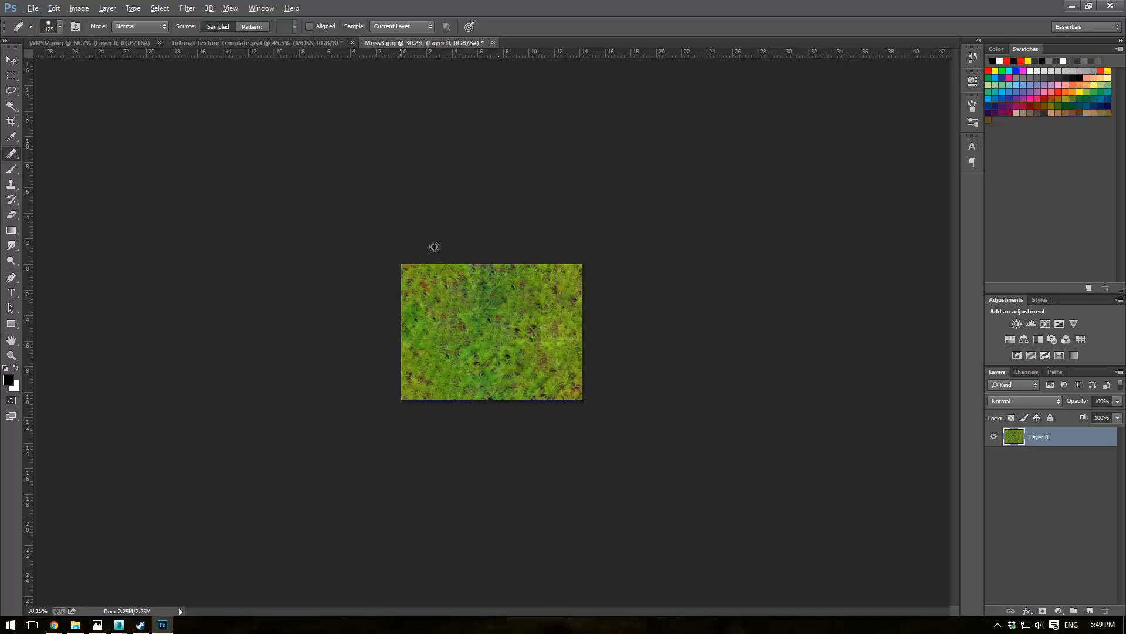
pyautogui.keyDown('alt'); pyautogui.scroll(2, 434, 246); pyautogui.keyUp('alt')
pyautogui.moveTo(496, 274)
pyautogui.mouseDown()
pyautogui.moveTo(569, 302)
pyautogui.moveTo(531, 287)
pyautogui.mouseUp()
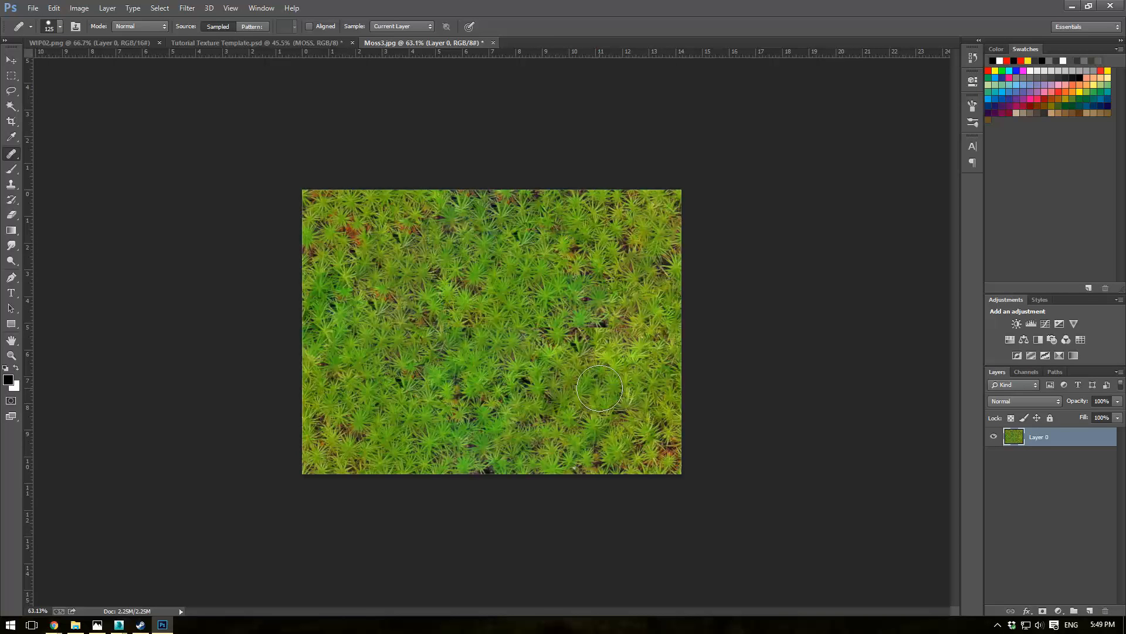
# Sample moss from the upper left corner area and heal the uneven patches left of and above the image centre
pyautogui.keyDown('alt'); pyautogui.scroll(-2, 457, 388); pyautogui.keyUp('alt')
pyautogui.keyDown('alt'); pyautogui.scroll(3, 534, 334); pyautogui.keyUp('alt')
pyautogui.keyDown('alt'); pyautogui.scroll(1, 499, 324); pyautogui.keyUp('alt')
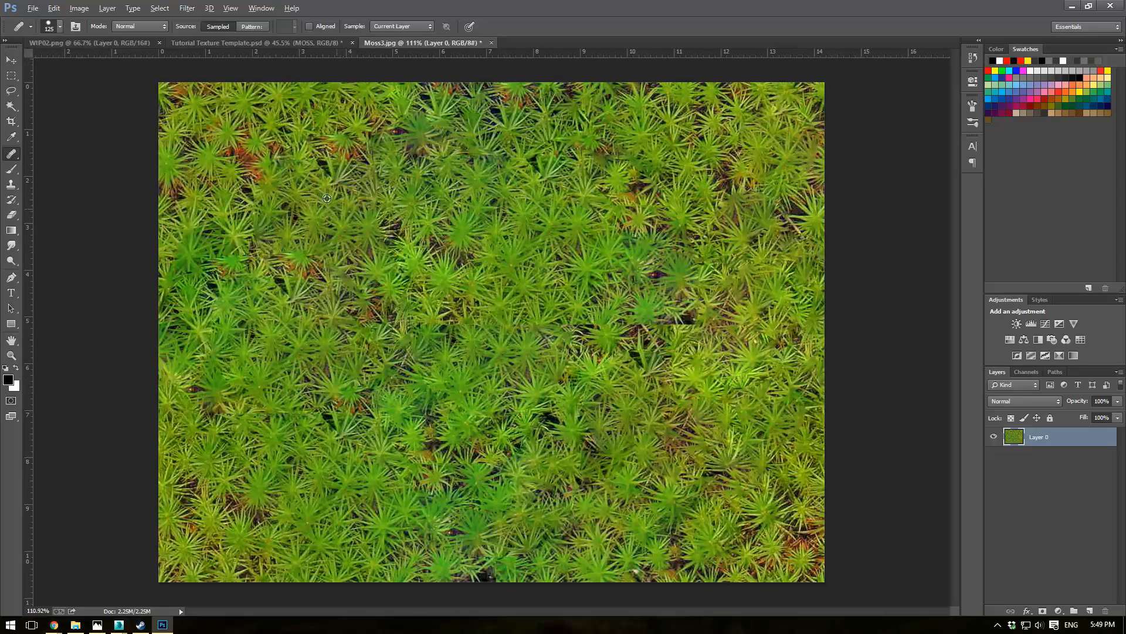
pyautogui.keyDown('alt'); pyautogui.click(285, 135); pyautogui.keyUp('alt')
pyautogui.moveTo(363, 144); pyautogui.dragTo(419, 291)
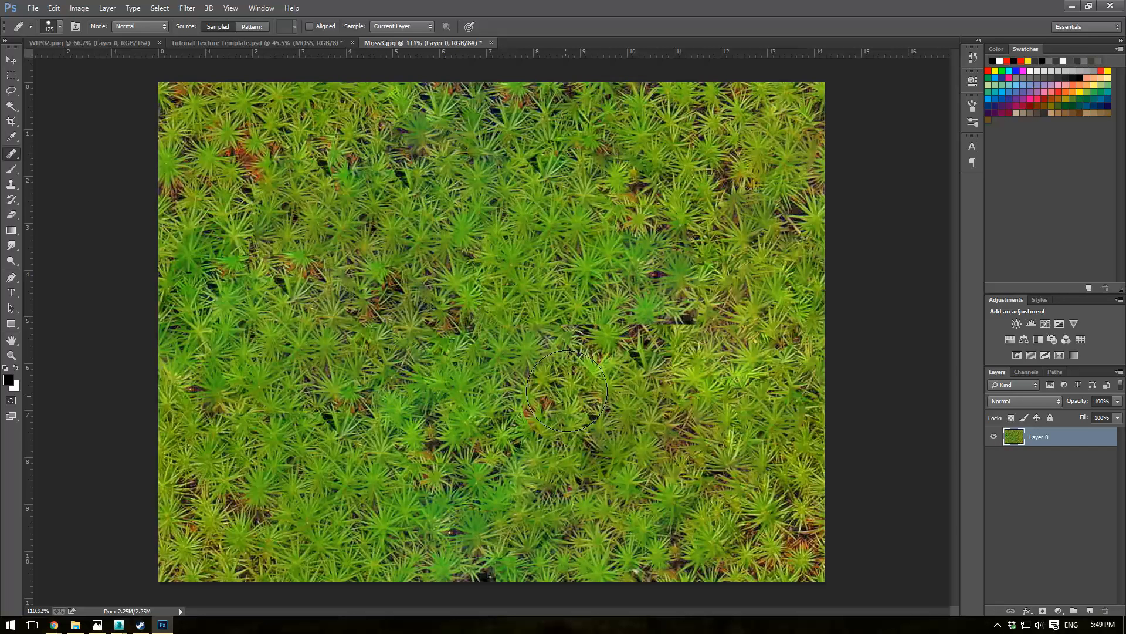
pyautogui.moveTo(476, 250)
pyautogui.mouseDown()
pyautogui.moveTo(442, 313)
pyautogui.moveTo(398, 290)
pyautogui.mouseUp()
# Resample moss several times and heal the bluish patch at the upper centre and the dark gaps right of the centre
pyautogui.keyDown('alt'); pyautogui.click(566, 409); pyautogui.keyUp('alt')
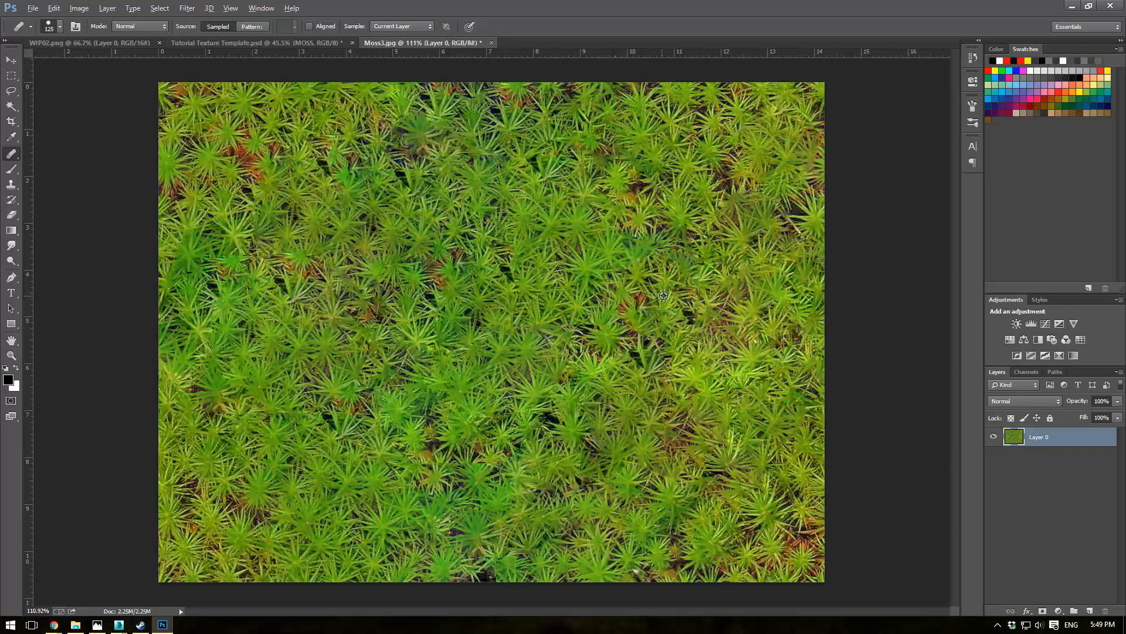
pyautogui.keyDown('alt'); pyautogui.click(488, 203); pyautogui.keyUp('alt')
pyautogui.moveTo(488, 203); pyautogui.dragTo(391, 181)
pyautogui.keyDown('alt'); pyautogui.click(663, 293); pyautogui.keyUp('alt')
pyautogui.moveTo(513, 228)
pyautogui.mouseDown()
pyautogui.moveTo(505, 210)
pyautogui.moveTo(466, 217)
pyautogui.mouseUp()
pyautogui.moveTo(679, 322); pyautogui.dragTo(658, 289)
pyautogui.keyDown('alt'); pyautogui.click(722, 460); pyautogui.keyUp('alt')
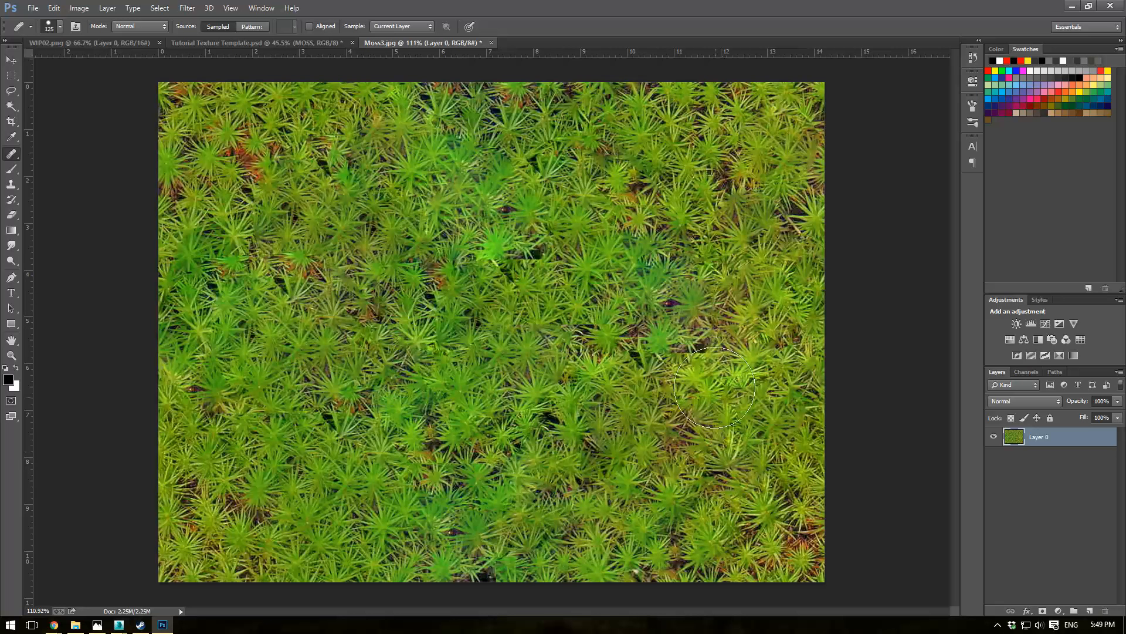
pyautogui.click(704, 343)
pyautogui.moveTo(515, 272); pyautogui.dragTo(530, 253)
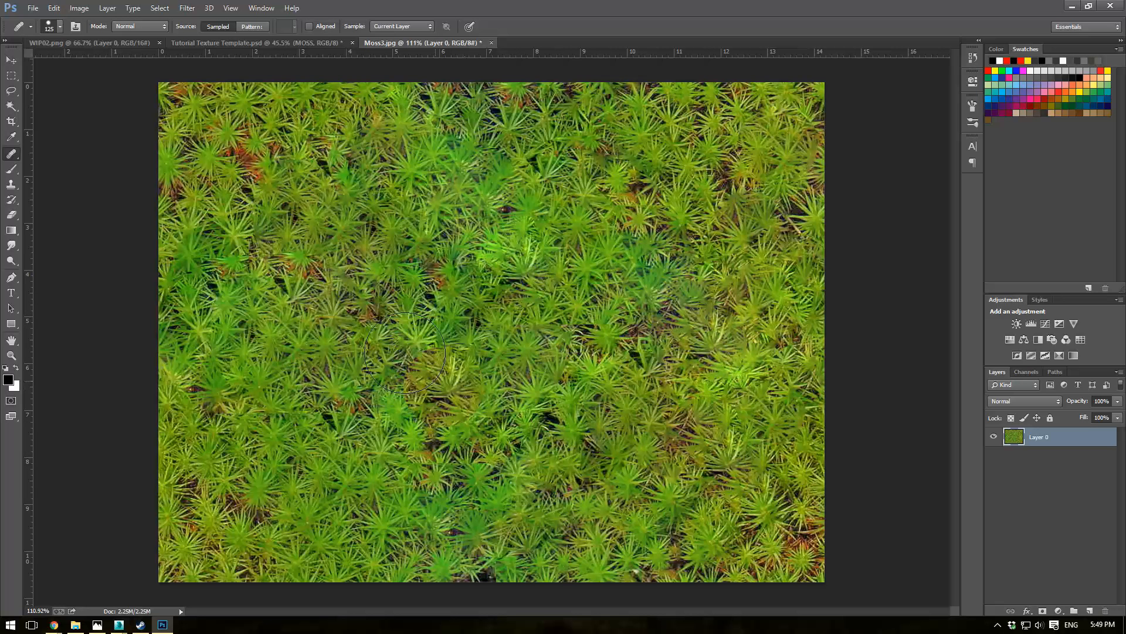
# Sample moss from the image centre and heal the bright clump above it and the discoloured spots to its right
pyautogui.keyDown('alt'); pyautogui.scroll(-5, 496, 311); pyautogui.keyUp('alt')
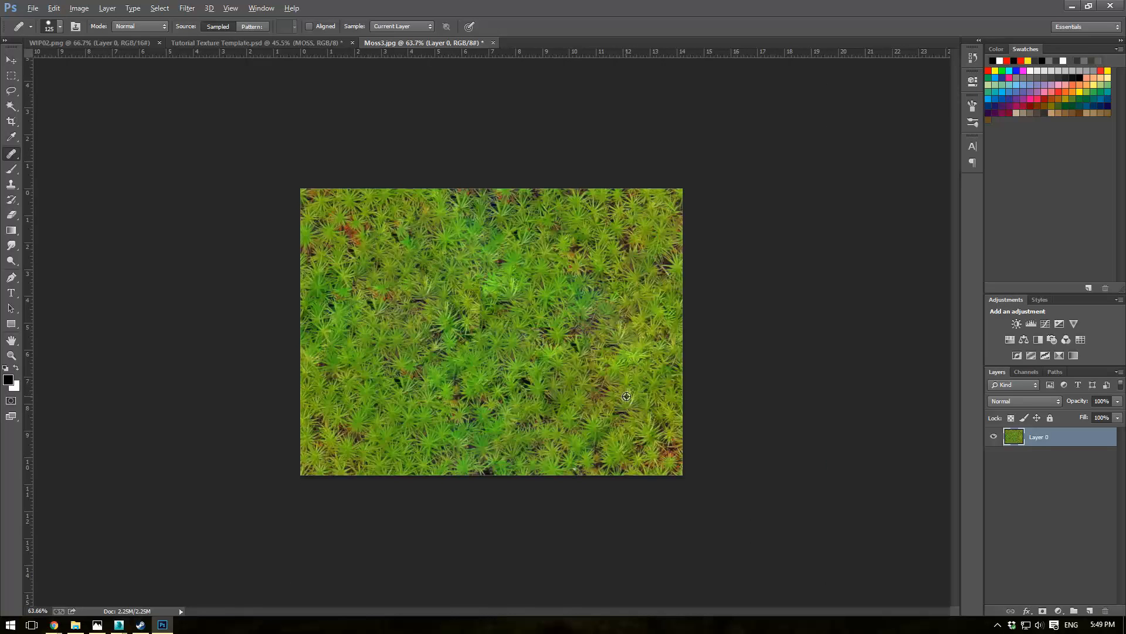
pyautogui.keyDown('alt'); pyautogui.scroll(2, 493, 316); pyautogui.keyUp('alt')
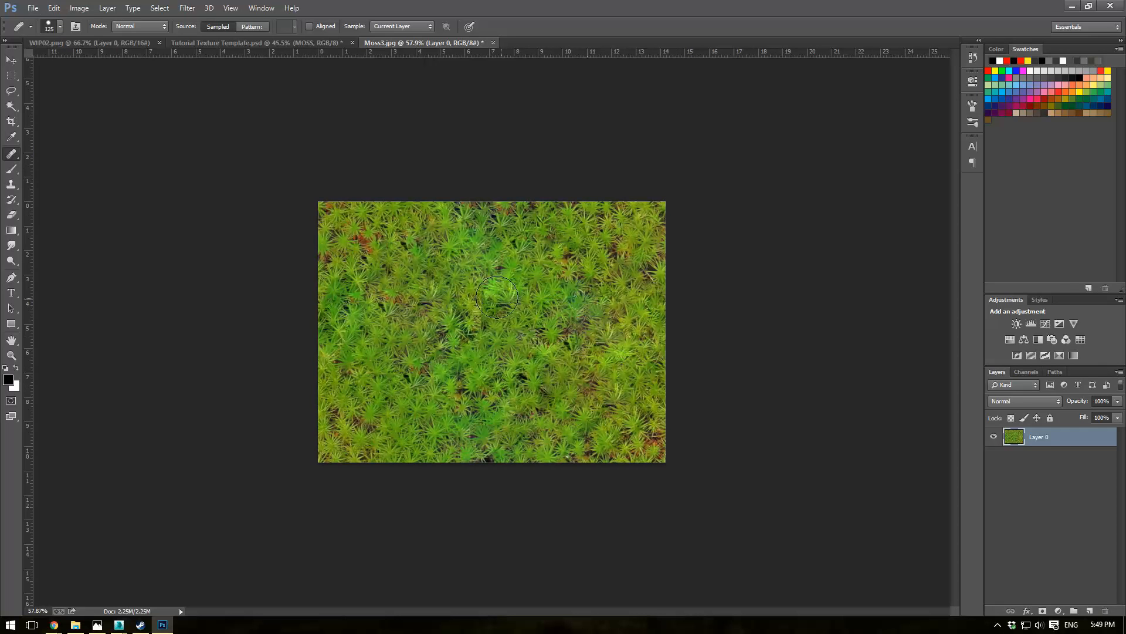
pyautogui.keyDown('alt'); pyautogui.click(493, 349); pyautogui.keyUp('alt')
pyautogui.moveTo(502, 292); pyautogui.dragTo(500, 282)
pyautogui.moveTo(556, 430); pyautogui.dragTo(572, 411)
pyautogui.moveTo(547, 348)
pyautogui.mouseDown()
pyautogui.moveTo(587, 323)
pyautogui.moveTo(606, 328)
pyautogui.mouseUp()
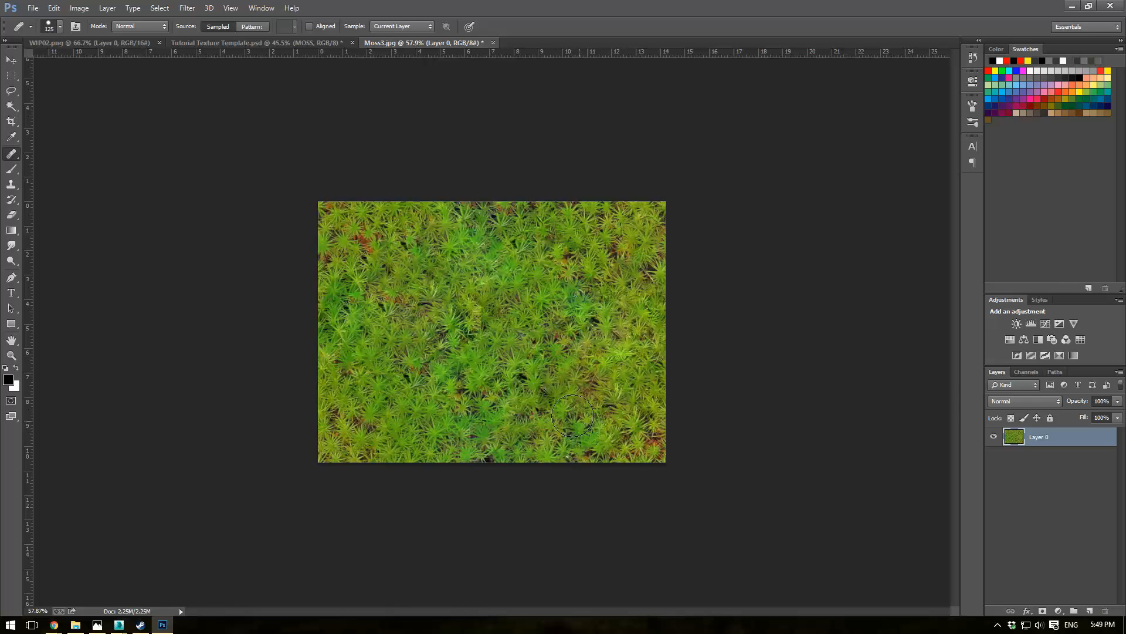
# Reapply the Offset filter at +519 pixels horizontally and +362 vertically with undefined areas wrapped around
pyautogui.keyDown('alt'); pyautogui.scroll(-2, 494, 387); pyautogui.keyUp('alt')
pyautogui.keyDown('alt'); pyautogui.scroll(4, 588, 399); pyautogui.keyUp('alt')
pyautogui.keyDown('alt'); pyautogui.scroll(3, 588, 400); pyautogui.keyUp('alt')
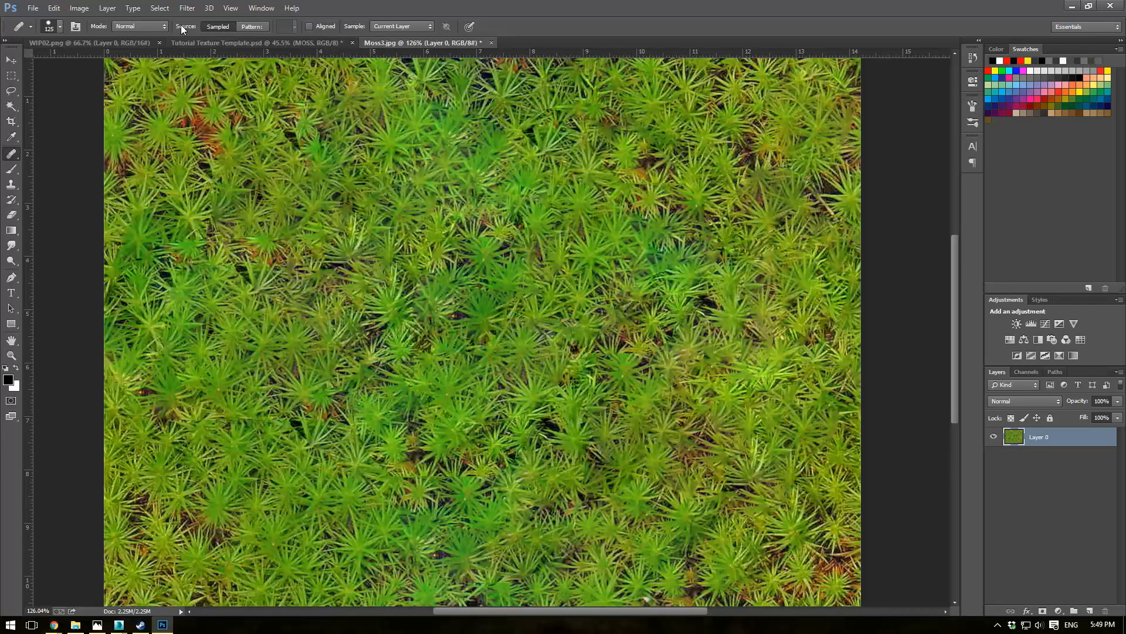
pyautogui.click(187, 7)
pyautogui.moveTo(224, 228)
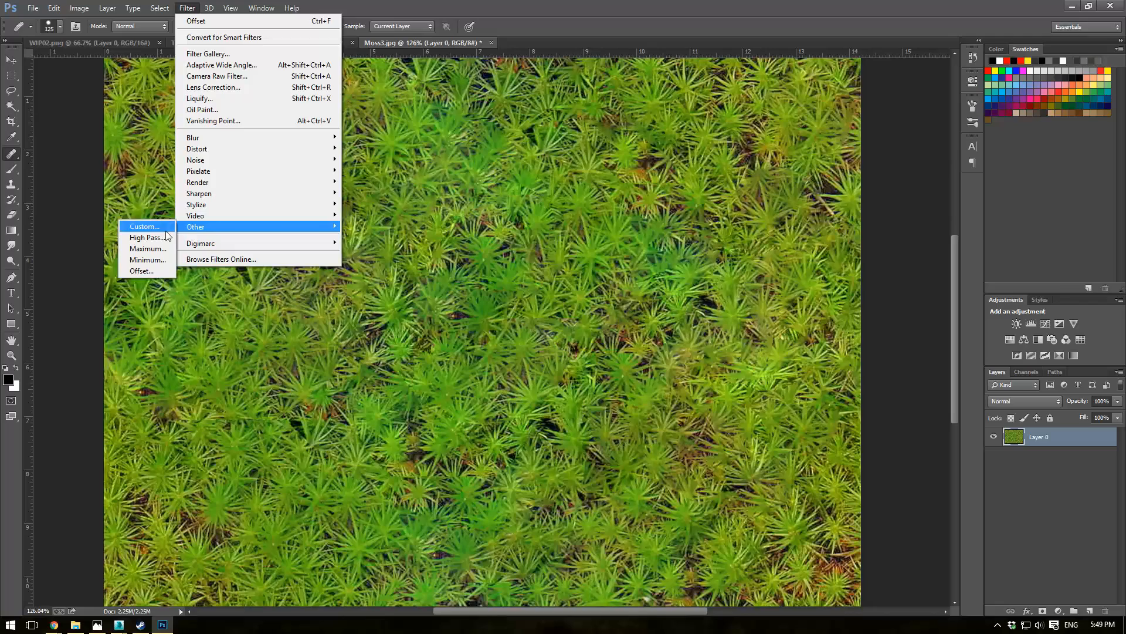
pyautogui.click(144, 270)
pyautogui.click(859, 199)
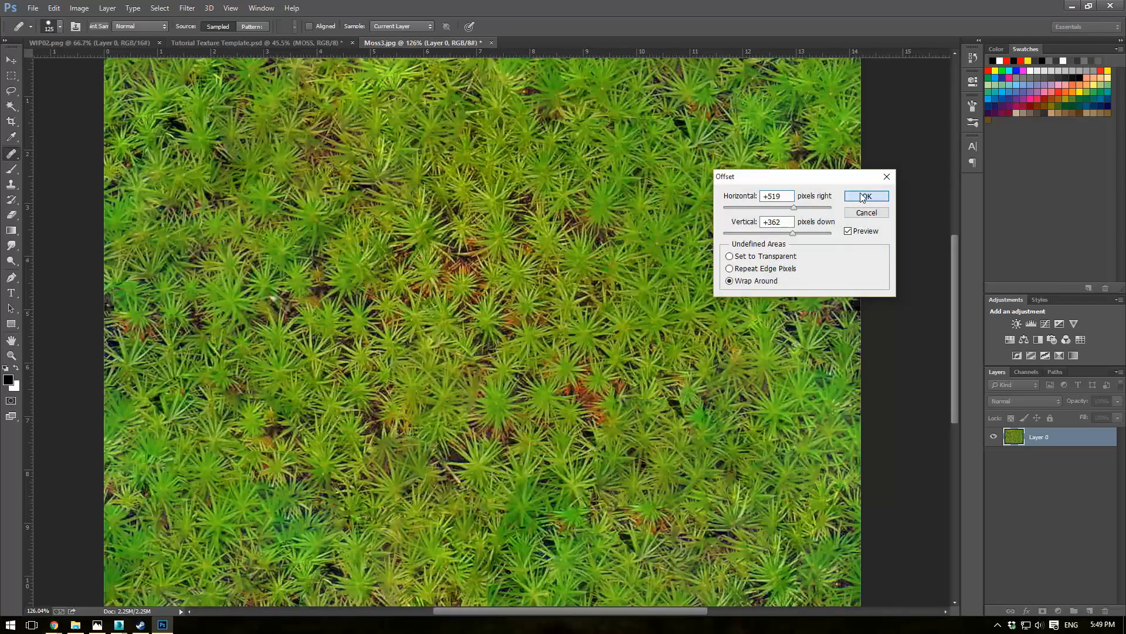
# Reduce the Healing Brush to size 80 and heal along the horizontal band from the right edge to the centre
pyautogui.keyDown('alt'); pyautogui.scroll(-6, 750, 389); pyautogui.keyUp('alt')
pyautogui.keyDown('alt'); pyautogui.scroll(2, 670, 392); pyautogui.keyUp('alt')
pyautogui.keyDown('alt'); pyautogui.scroll(2, 670, 392); pyautogui.keyUp('alt')
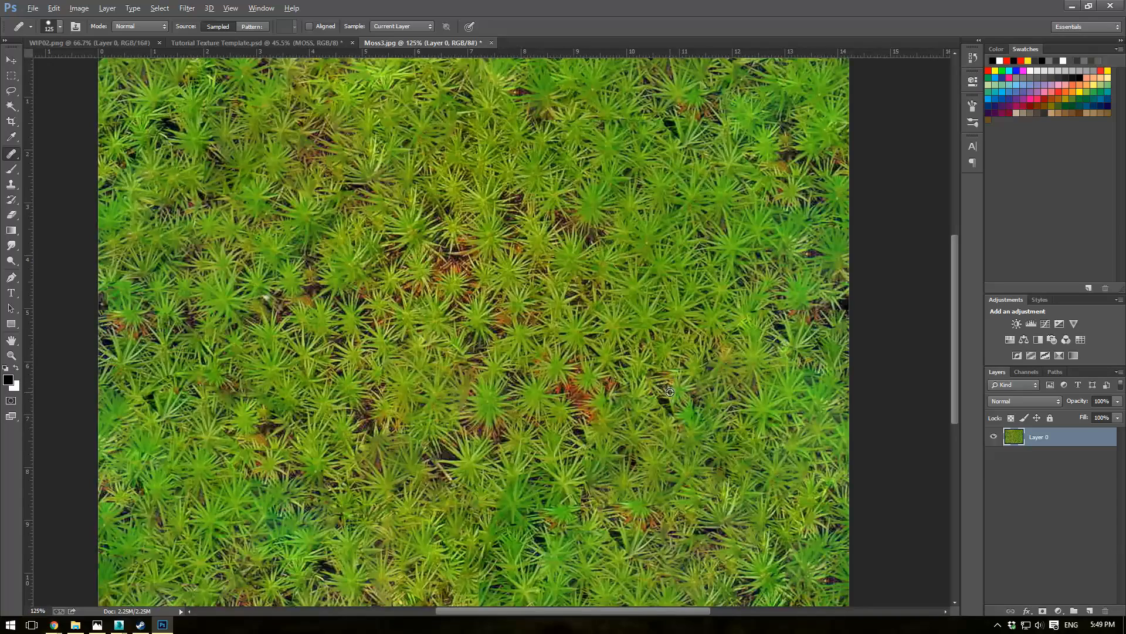
pyautogui.keyDown('alt'); pyautogui.scroll(-1, 756, 407); pyautogui.keyUp('alt')
pyautogui.keyDown('alt'); pyautogui.scroll(1, 756, 408); pyautogui.keyUp('alt')
pyautogui.keyDown('alt'); pyautogui.scroll(1, 756, 408); pyautogui.keyUp('alt')
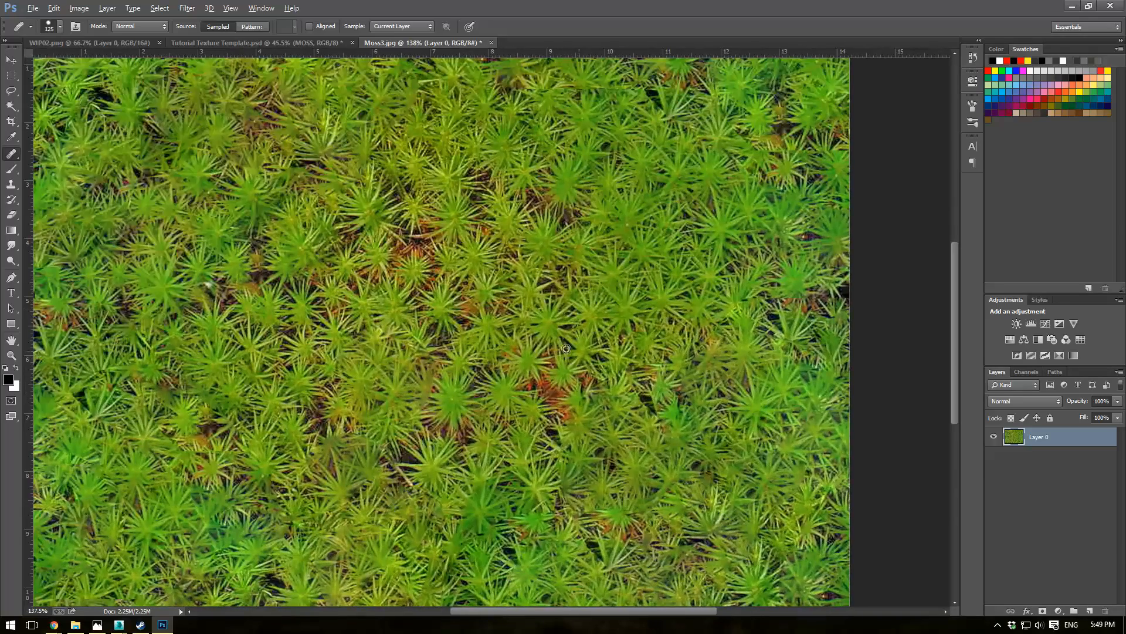
pyautogui.press('[')
pyautogui.press('[')
pyautogui.press('[')
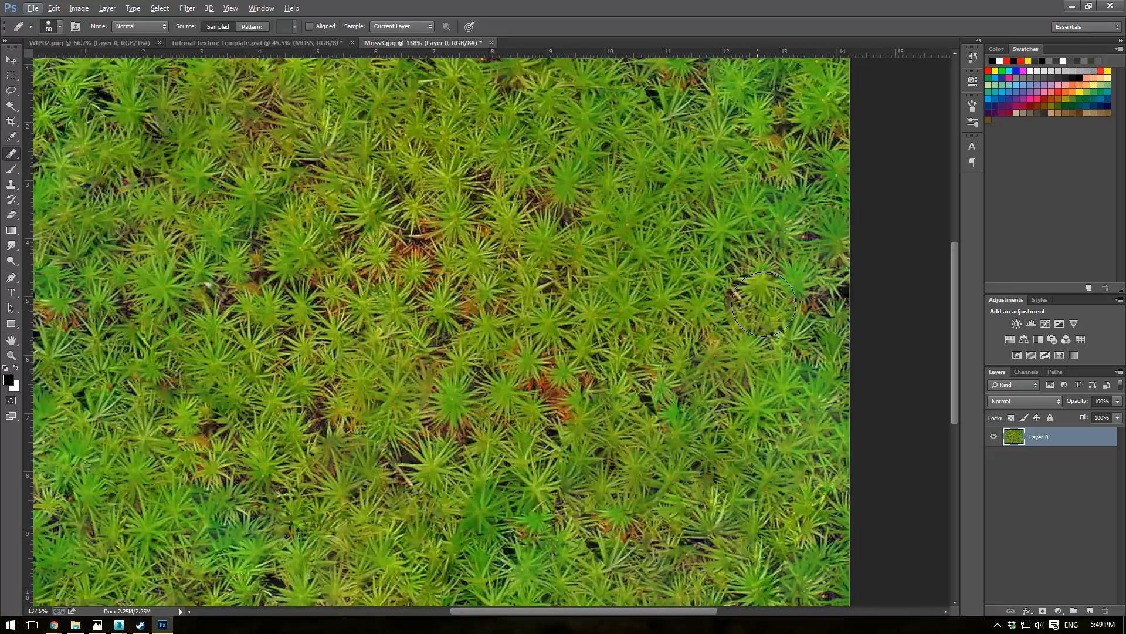
pyautogui.moveTo(818, 303)
pyautogui.mouseDown()
pyautogui.moveTo(584, 315)
pyautogui.moveTo(562, 326)
pyautogui.mouseUp()
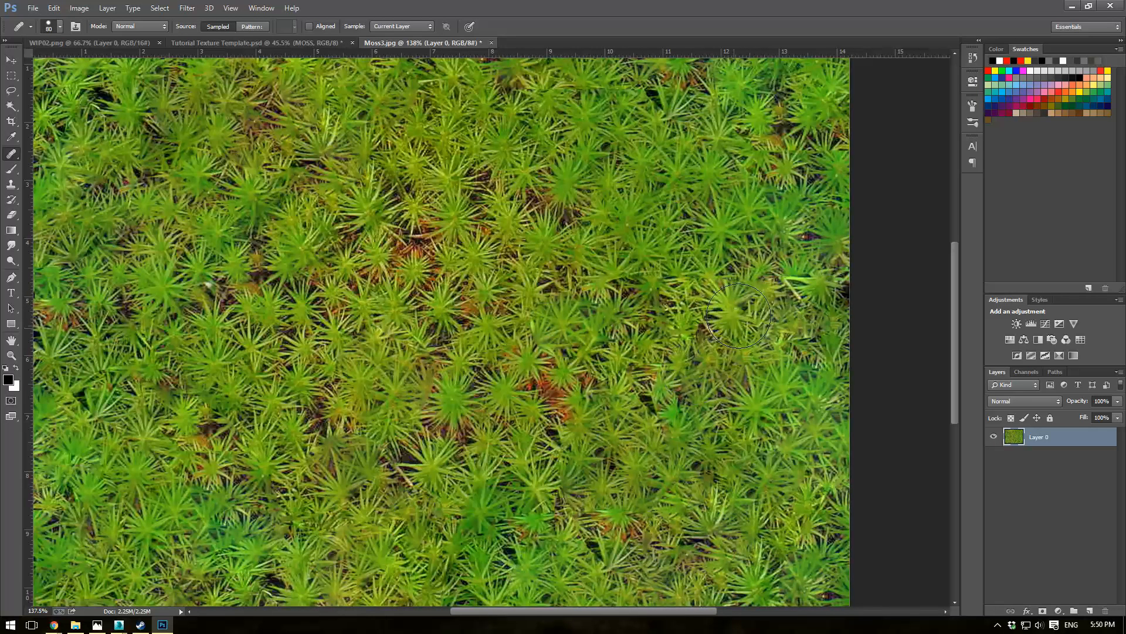
pyautogui.moveTo(731, 328)
pyautogui.mouseDown()
pyautogui.moveTo(757, 293)
pyautogui.moveTo(674, 281)
pyautogui.moveTo(538, 354)
pyautogui.mouseUp()
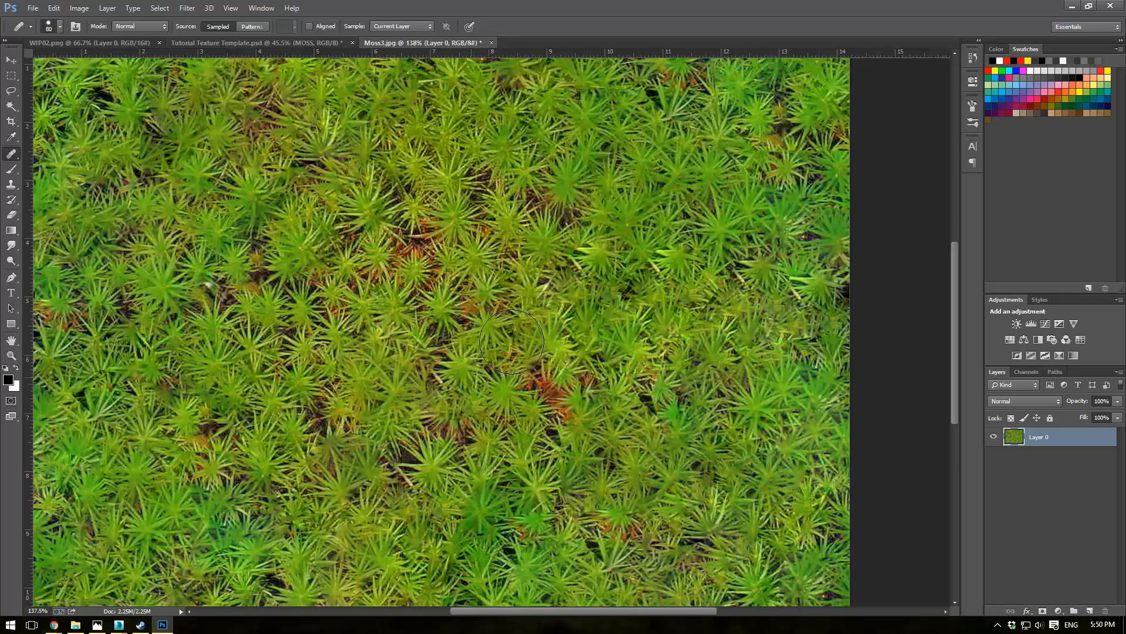
pyautogui.moveTo(556, 239)
pyautogui.mouseDown()
pyautogui.moveTo(639, 316)
pyautogui.moveTo(717, 342)
pyautogui.moveTo(509, 312)
pyautogui.moveTo(428, 342)
pyautogui.moveTo(477, 340)
pyautogui.mouseUp()
# Sample moss from the upper left and lower right and heal the repeated clumps between the centre and the right edge
pyautogui.keyDown('alt'); pyautogui.click(317, 242); pyautogui.keyUp('alt')
pyautogui.moveTo(709, 268); pyautogui.dragTo(708, 325)
pyautogui.keyDown('alt'); pyautogui.click(685, 452); pyautogui.keyUp('alt')
pyautogui.moveTo(727, 392)
pyautogui.mouseDown()
pyautogui.moveTo(776, 384)
pyautogui.moveTo(670, 377)
pyautogui.mouseUp()
pyautogui.click(613, 418)
pyautogui.keyDown('alt'); pyautogui.click(609, 396); pyautogui.keyUp('alt')
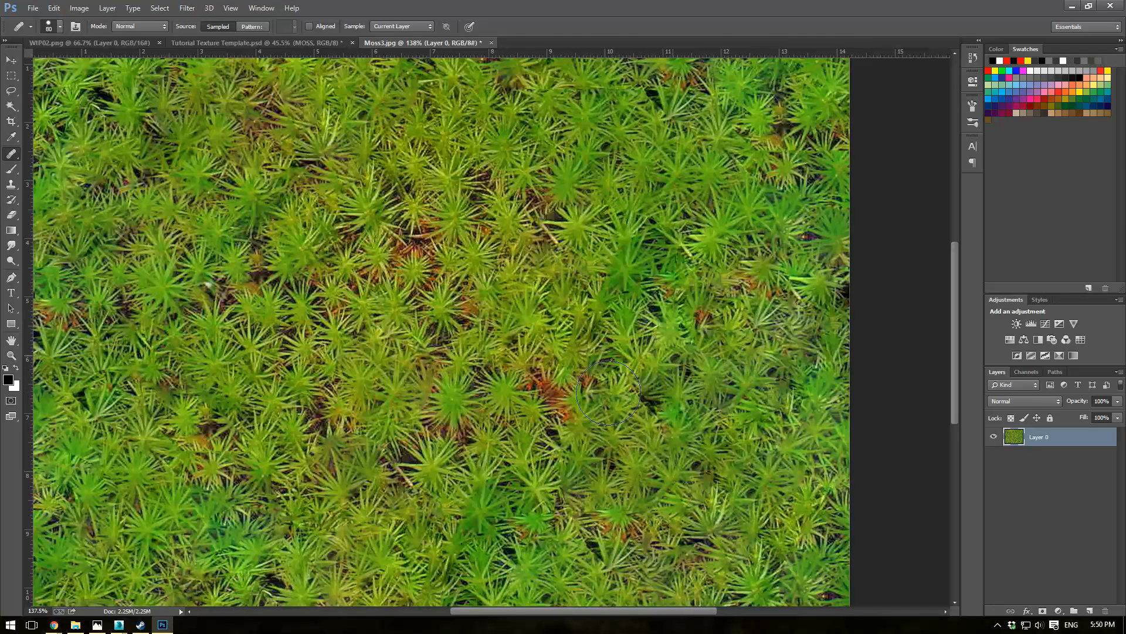
# Heal the red-brown spots around and below the image centre with short Healing Brush strokes
pyautogui.keyDown('alt'); pyautogui.scroll(-5, 731, 327); pyautogui.keyUp('alt')
pyautogui.moveTo(599, 367); pyautogui.dragTo(581, 377)
pyautogui.moveTo(497, 308); pyautogui.dragTo(474, 287)
pyautogui.moveTo(532, 374); pyautogui.dragTo(543, 376)
pyautogui.click(568, 354)
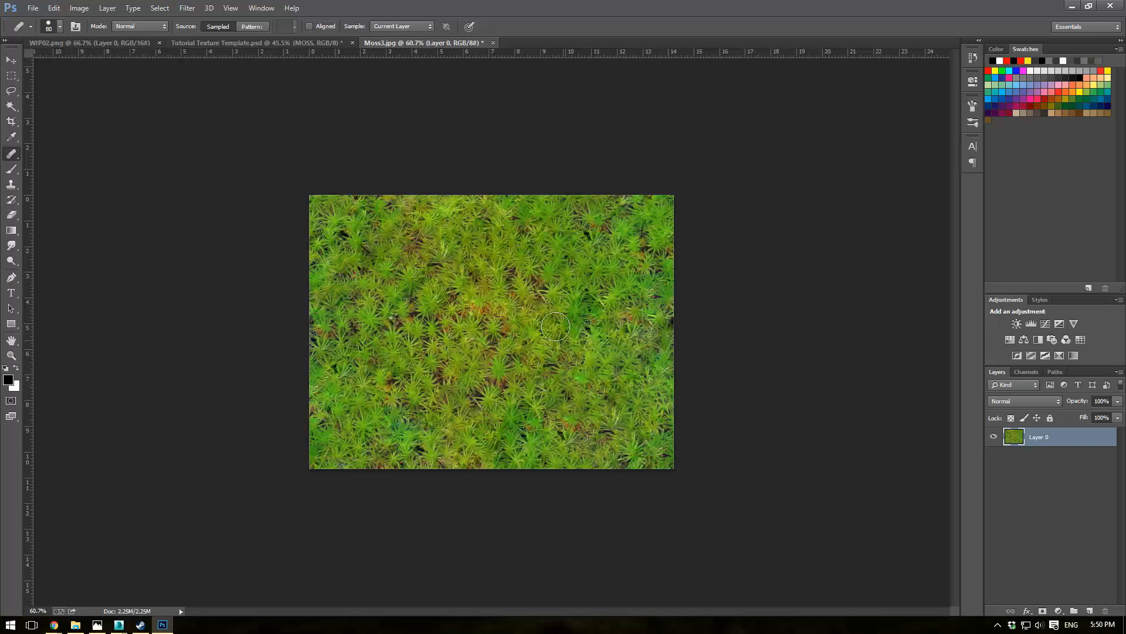
# Sample moss from the upper right and heal the orange patch at the centre and the brown spots around it
pyautogui.keyDown('alt'); pyautogui.click(610, 287); pyautogui.keyUp('alt')
pyautogui.moveTo(477, 314)
pyautogui.mouseDown()
pyautogui.moveTo(483, 305)
pyautogui.moveTo(498, 326)
pyautogui.moveTo(509, 323)
pyautogui.mouseUp()
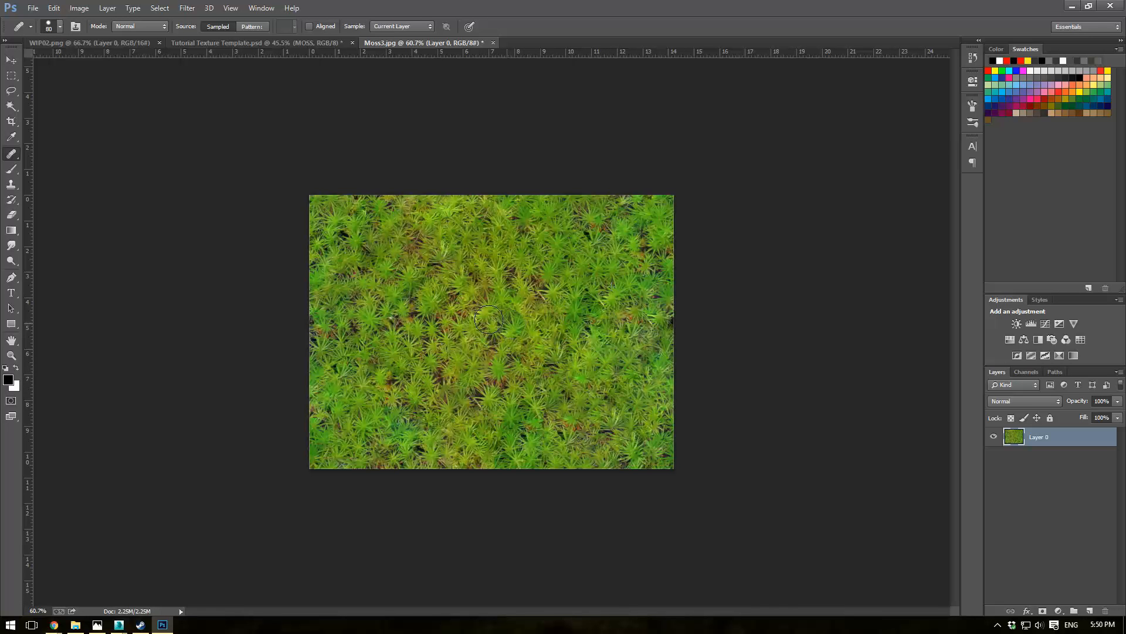
pyautogui.click(535, 380)
pyautogui.moveTo(468, 365)
pyautogui.mouseDown()
pyautogui.moveTo(499, 379)
pyautogui.moveTo(488, 370)
pyautogui.mouseUp()
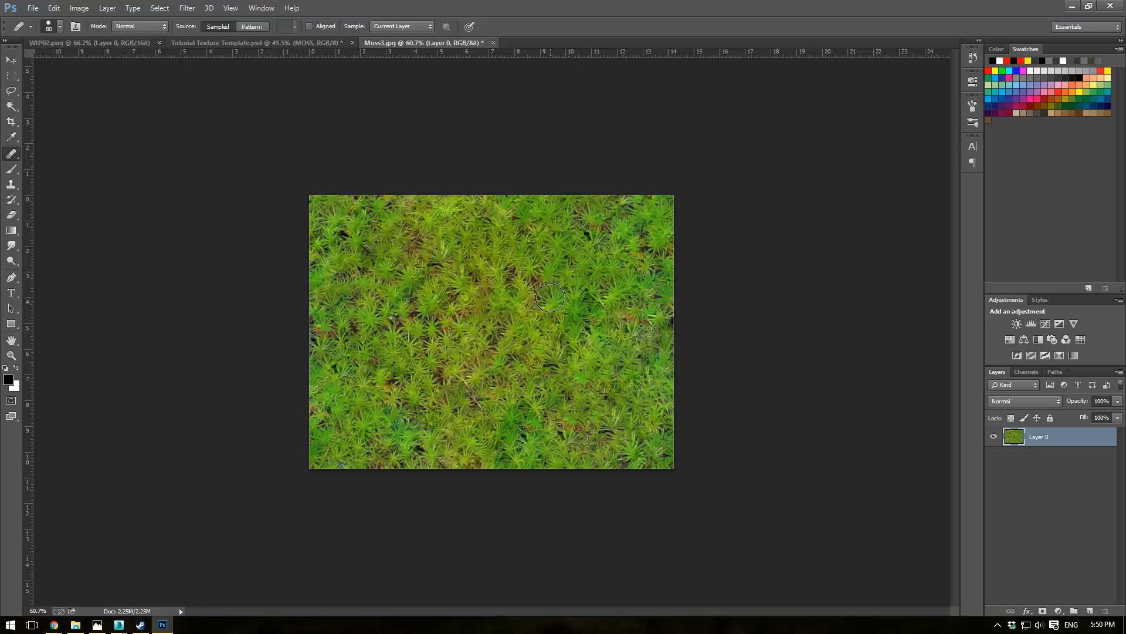
pyautogui.moveTo(552, 297)
pyautogui.mouseDown()
pyautogui.moveTo(511, 279)
pyautogui.moveTo(556, 288)
pyautogui.mouseUp()
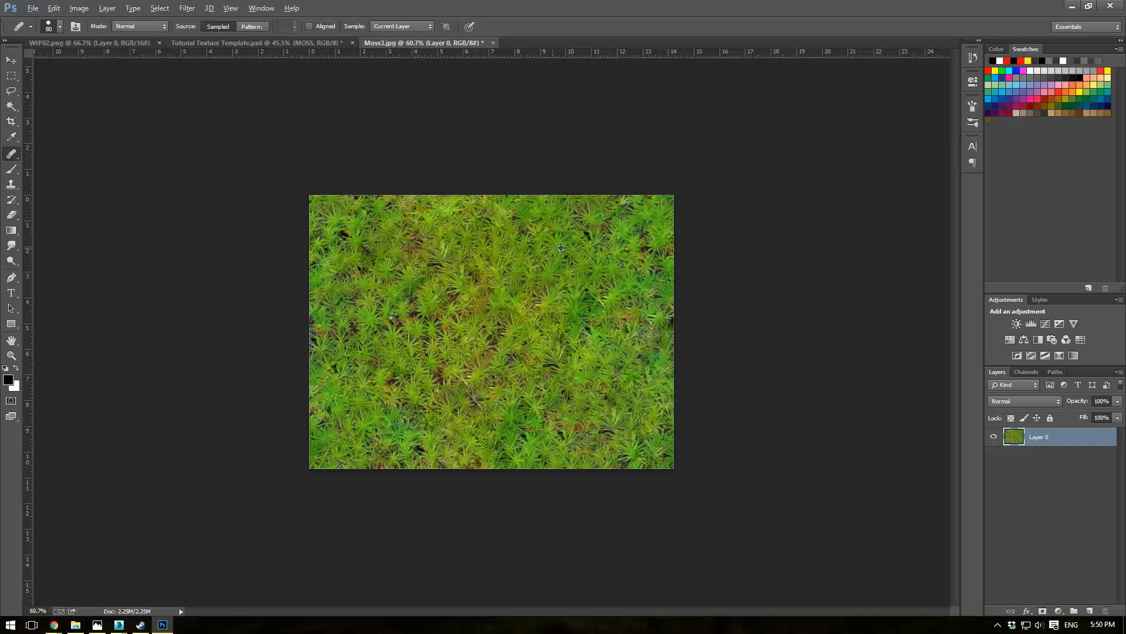
# Heal the brown patches in the upper left and left of the centre, then blend the centre with moss sampled from the upper right
pyautogui.moveTo(410, 241)
pyautogui.mouseDown()
pyautogui.moveTo(461, 277)
pyautogui.moveTo(479, 274)
pyautogui.moveTo(524, 322)
pyautogui.mouseUp()
pyautogui.moveTo(438, 329)
pyautogui.mouseDown()
pyautogui.moveTo(456, 302)
pyautogui.moveTo(411, 340)
pyautogui.mouseUp()
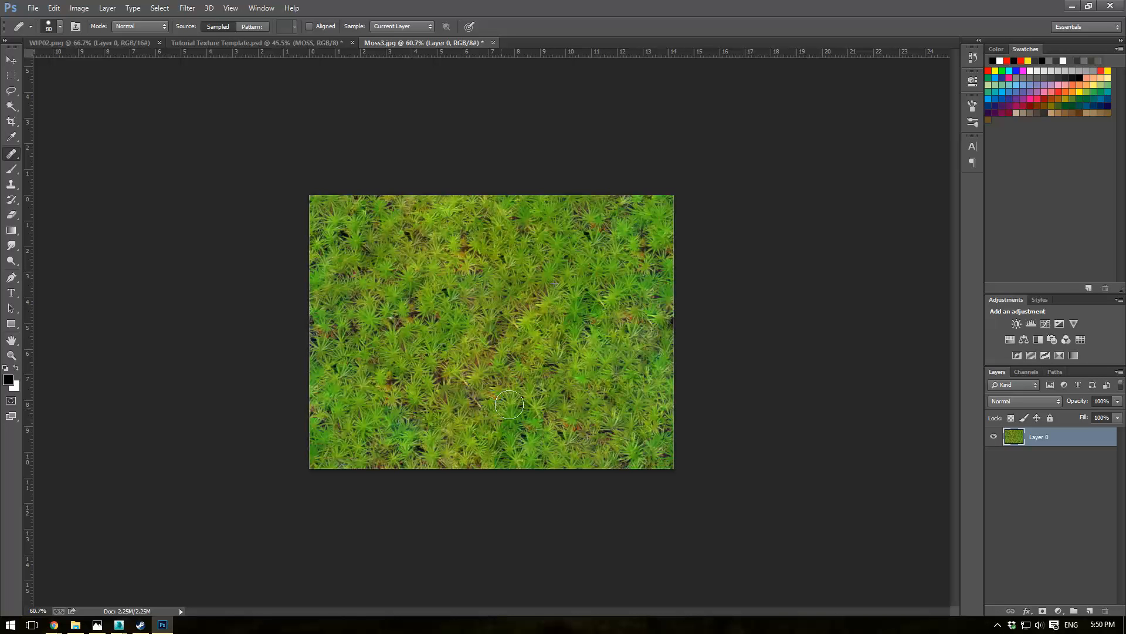
pyautogui.keyDown('alt'); pyautogui.click(610, 288); pyautogui.keyUp('alt')
pyautogui.moveTo(523, 323)
pyautogui.mouseDown()
pyautogui.moveTo(500, 325)
pyautogui.moveTo(502, 345)
pyautogui.mouseUp()
pyautogui.click(525, 311)
pyautogui.click(381, 270)
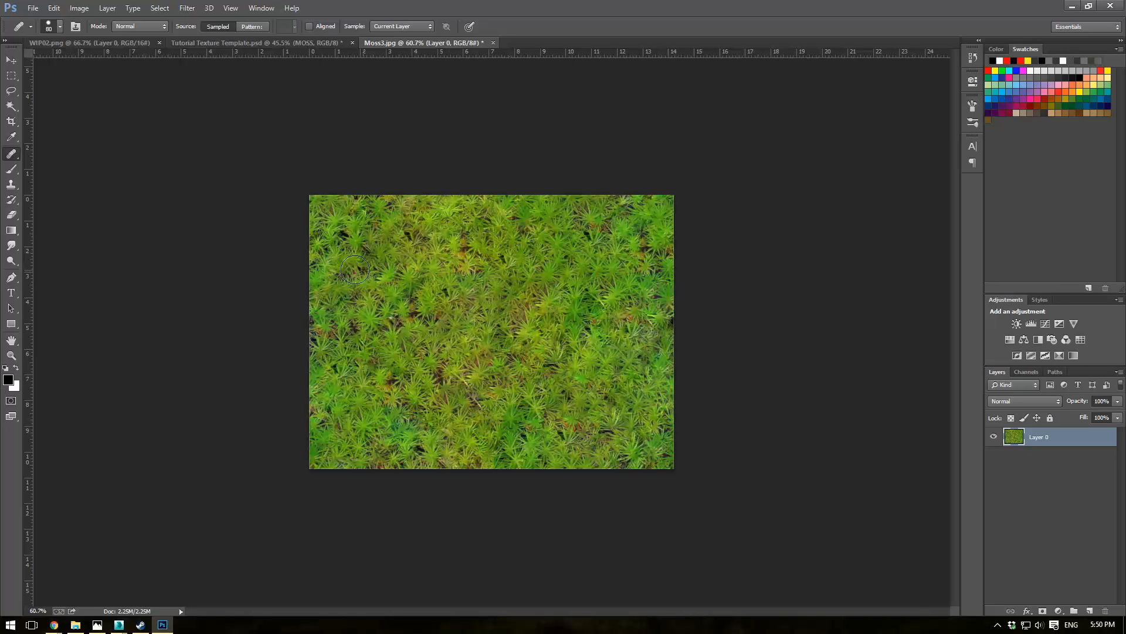
# Heal the dark and reddish patches left of and below the image centre, sampling clean moss from the lower left and bottom
pyautogui.moveTo(352, 362); pyautogui.dragTo(351, 372)
pyautogui.moveTo(424, 317)
pyautogui.mouseDown()
pyautogui.moveTo(397, 322)
pyautogui.moveTo(441, 310)
pyautogui.mouseUp()
pyautogui.keyDown('alt'); pyautogui.click(379, 387); pyautogui.keyUp('alt')
pyautogui.keyDown('alt'); pyautogui.click(472, 410); pyautogui.keyUp('alt')
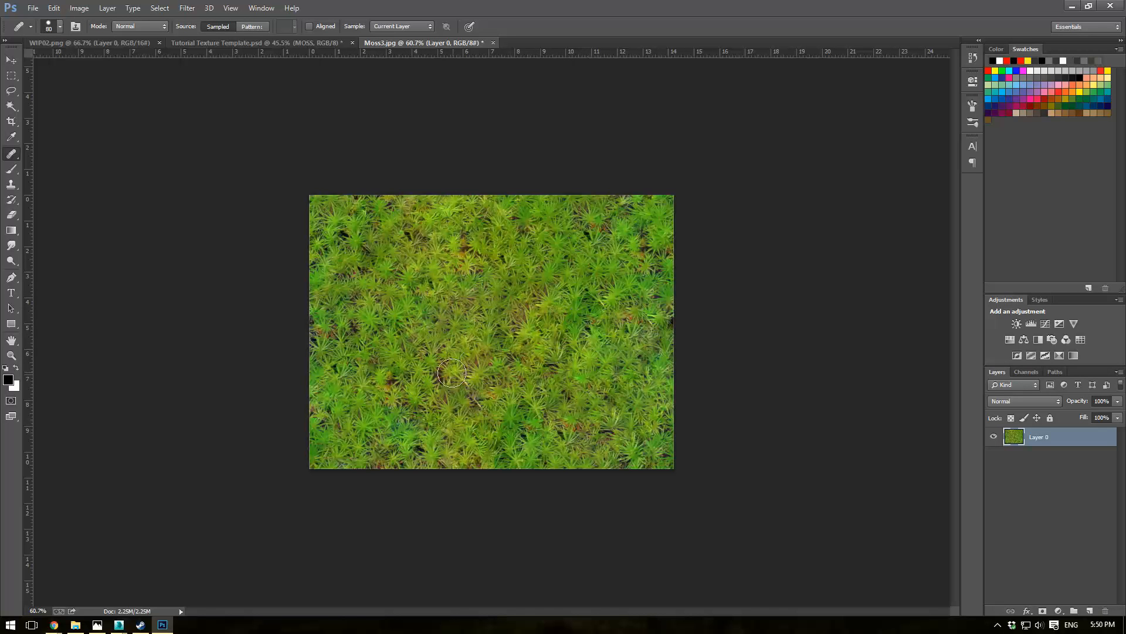
pyautogui.keyDown('alt'); pyautogui.scroll(-2, 626, 360); pyautogui.keyUp('alt')
pyautogui.keyDown('alt'); pyautogui.scroll(6, 587, 283); pyautogui.keyUp('alt')
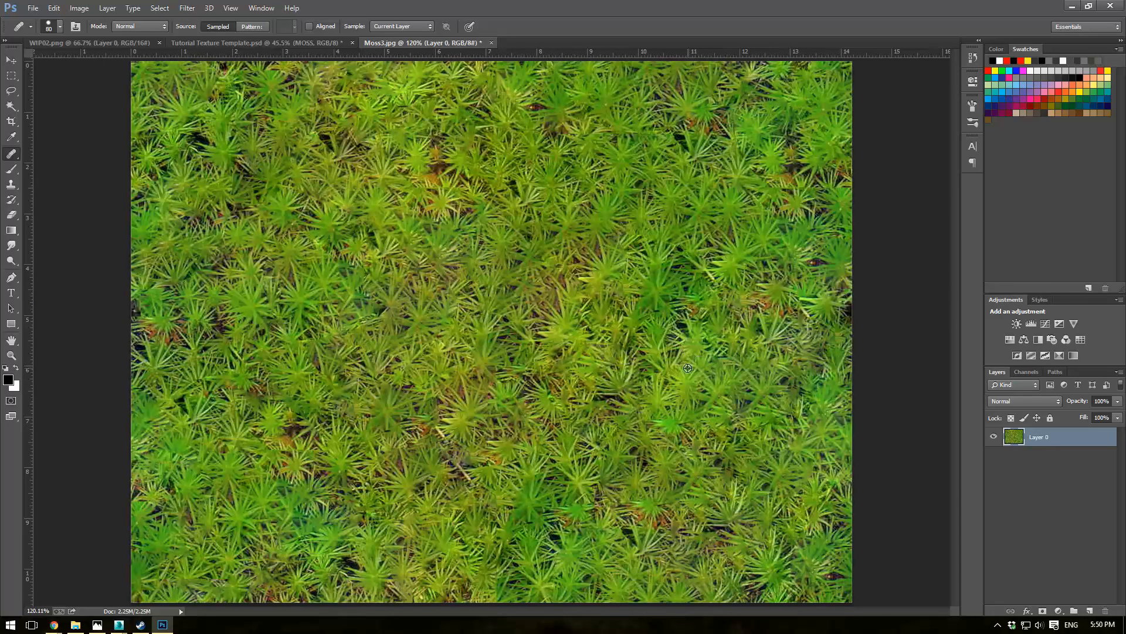
pyautogui.keyDown('alt'); pyautogui.scroll(-5, 575, 367); pyautogui.keyUp('alt')
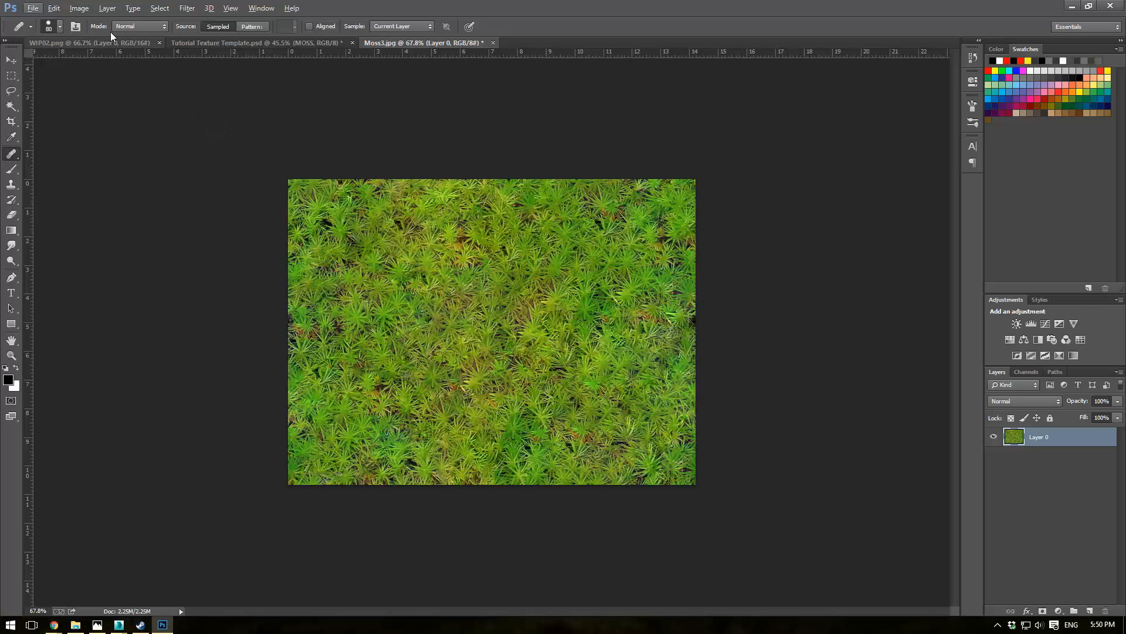
# Begin saving the image under a new name and create and open a "moss maps" folder inside References
pyautogui.click(33, 8)
pyautogui.click(61, 150)
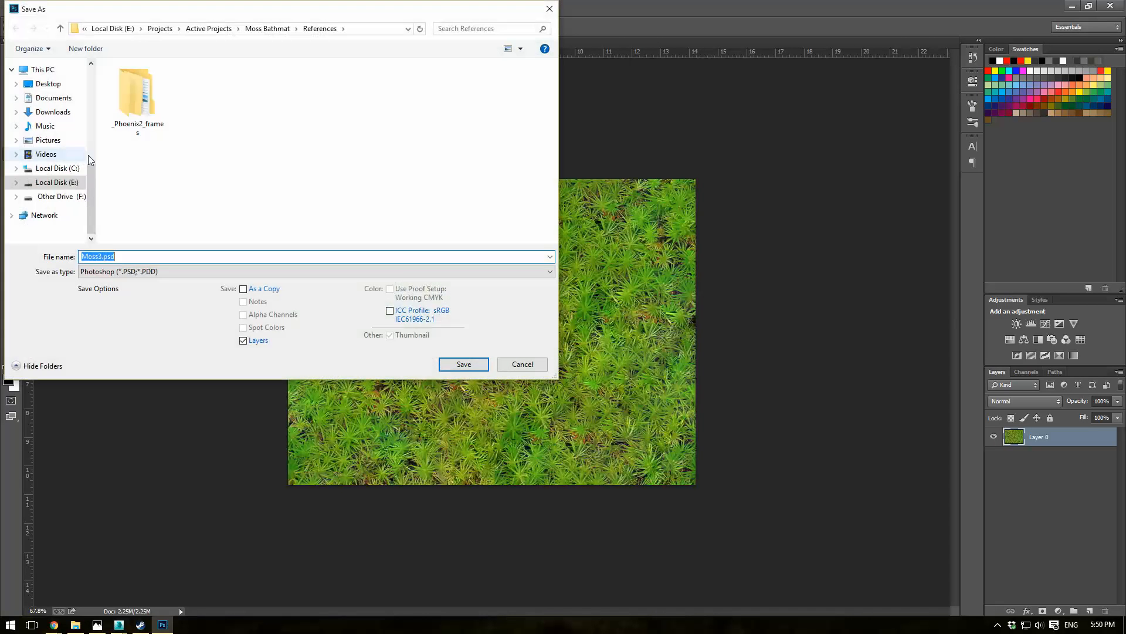
pyautogui.click(84, 49)
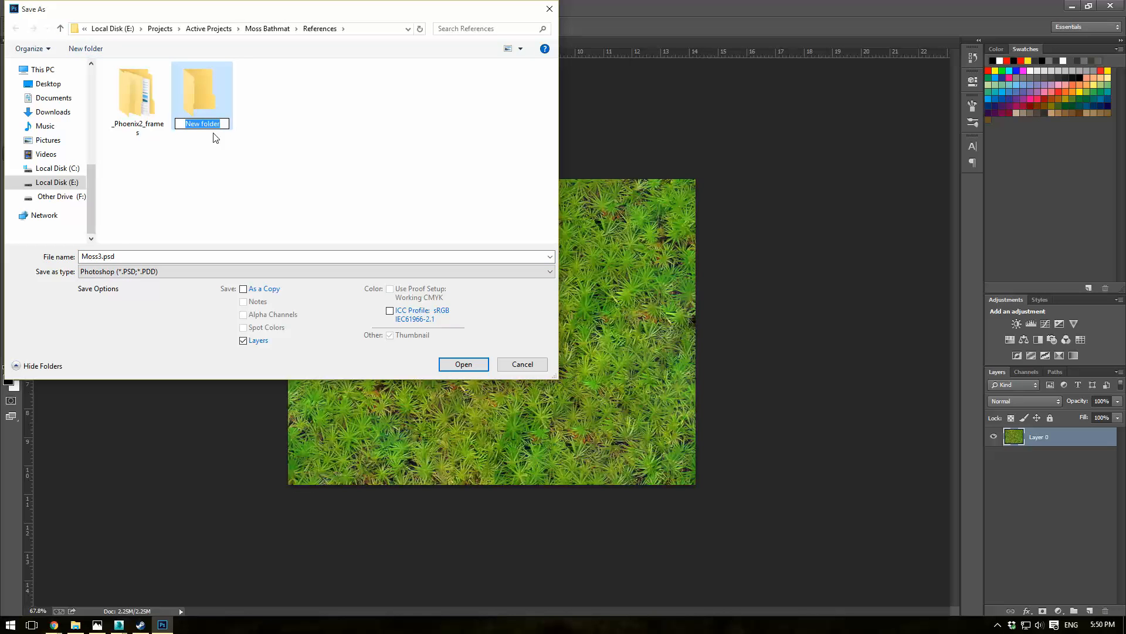
pyautogui.write('moss maps')
pyautogui.press('Return')
pyautogui.doubleClick(214, 135)
# Save the colour texture as a JPEG named "Moss Diffuse" at maximum quality 12
pyautogui.click(175, 272)
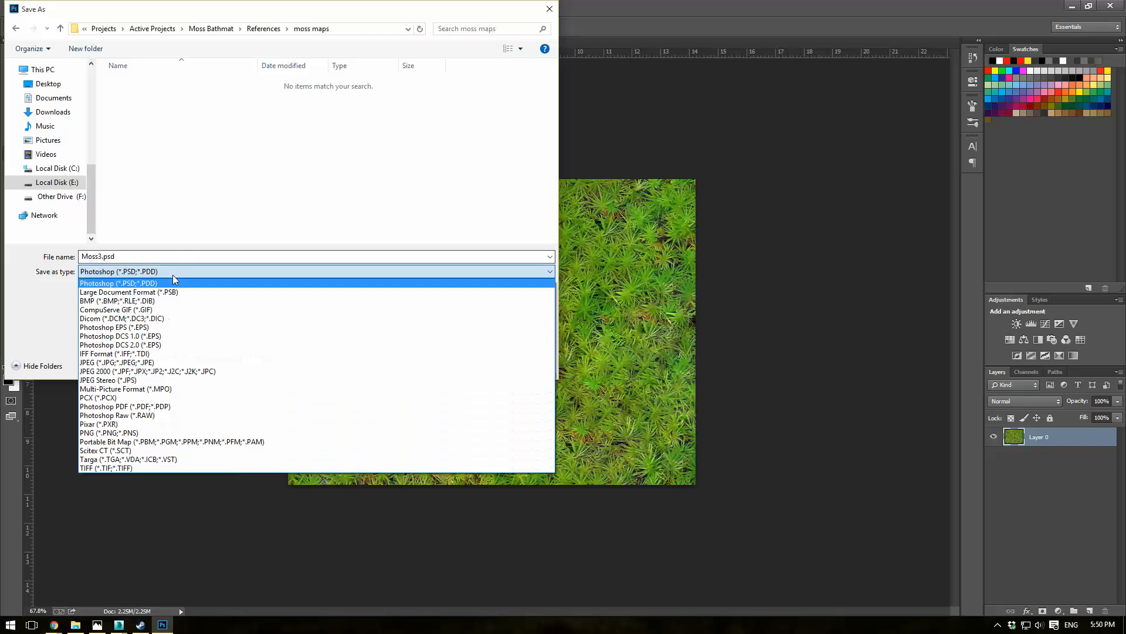
pyautogui.click(149, 362)
pyautogui.doubleClick(124, 256)
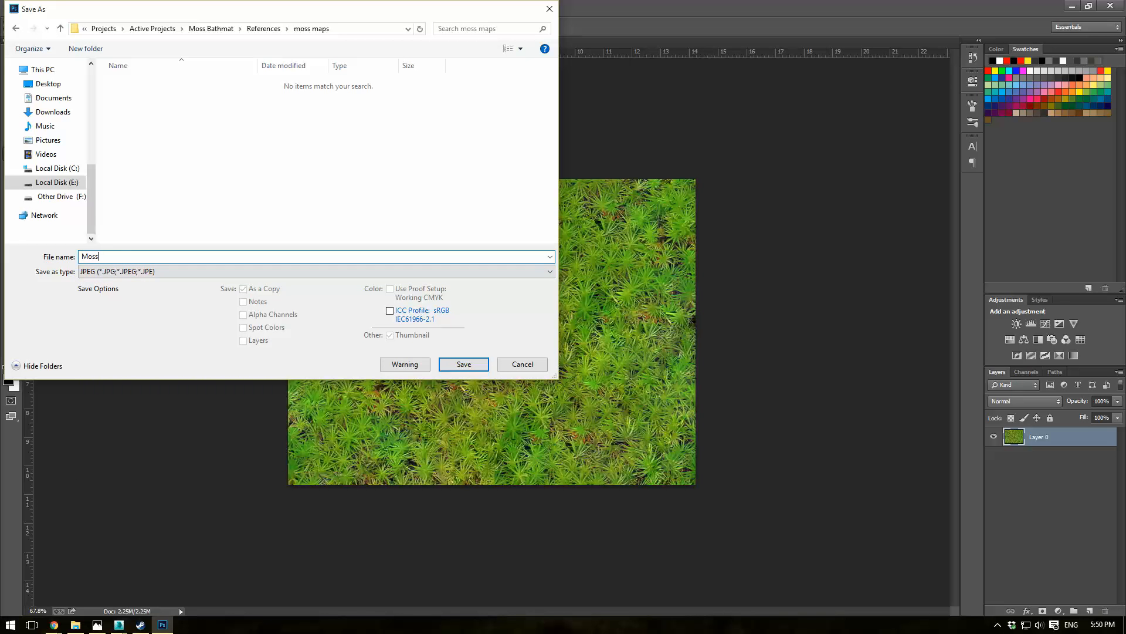
pyautogui.press('Return')
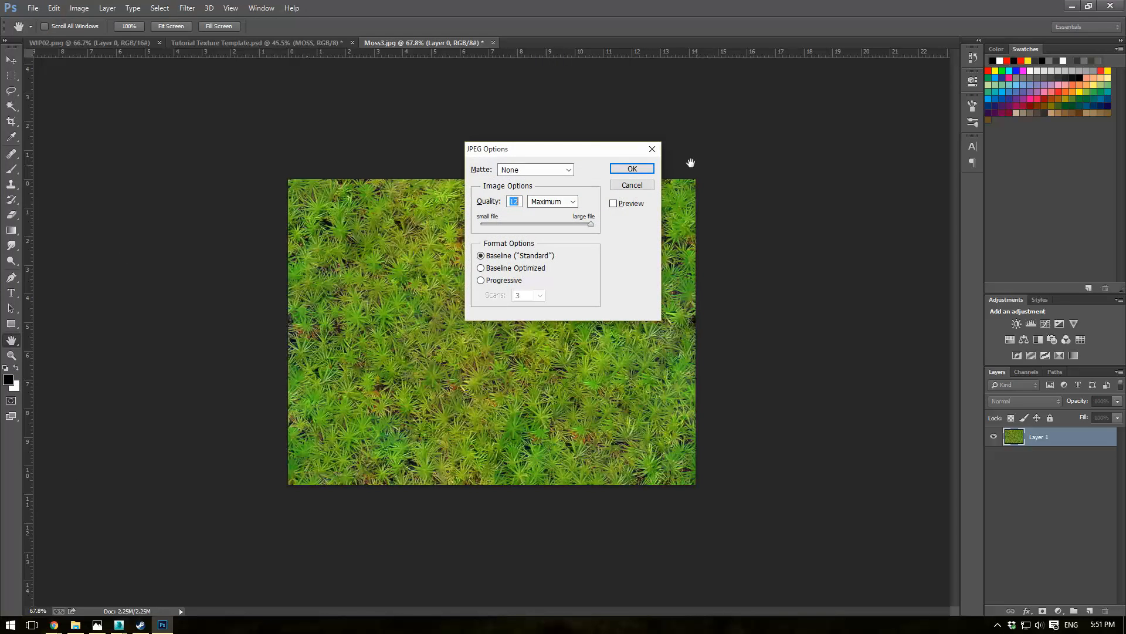
pyautogui.click(631, 169)
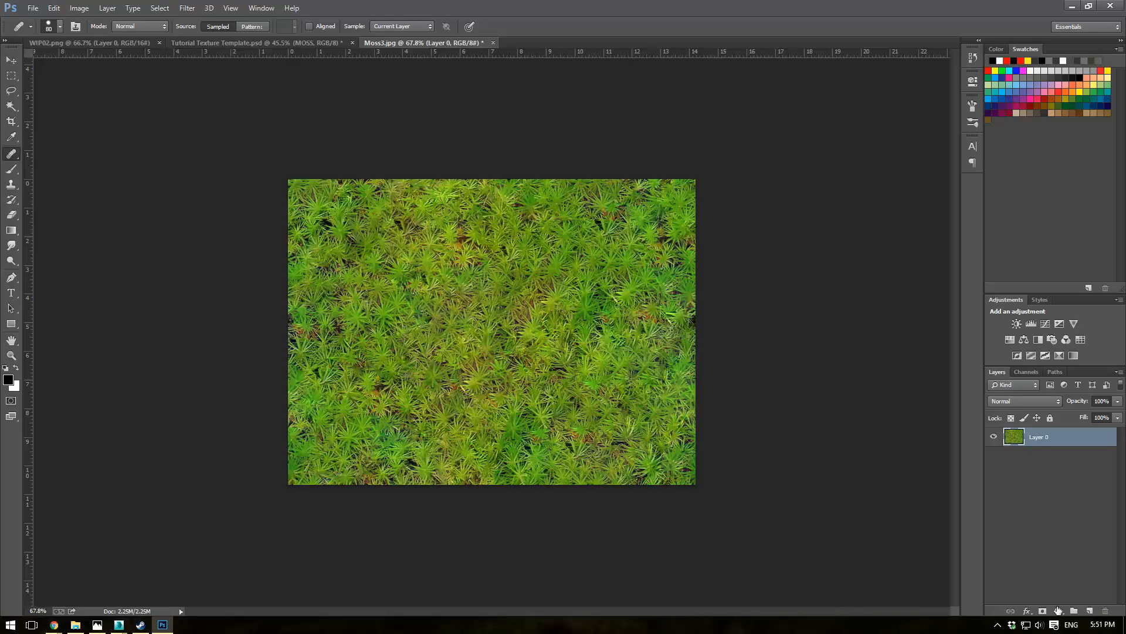
# Duplicate Layer 0 and leave only the moss layers by deleting the empty layer added above it
pyautogui.click(1089, 611)
pyautogui.rightClick(1046, 463)
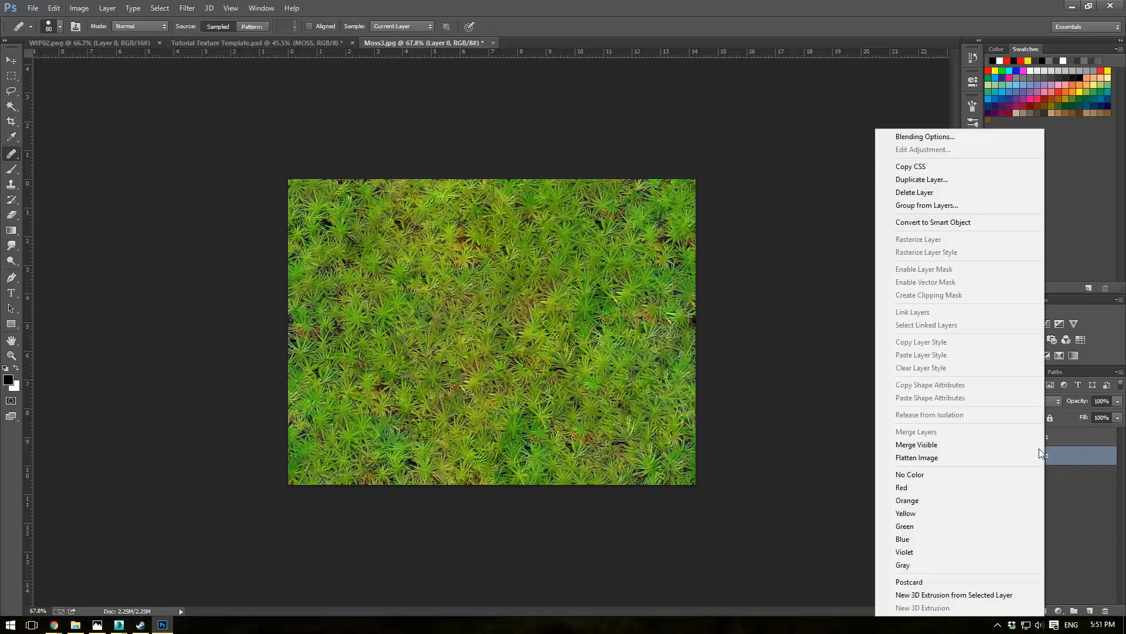
pyautogui.click(920, 179)
pyautogui.press('Return')
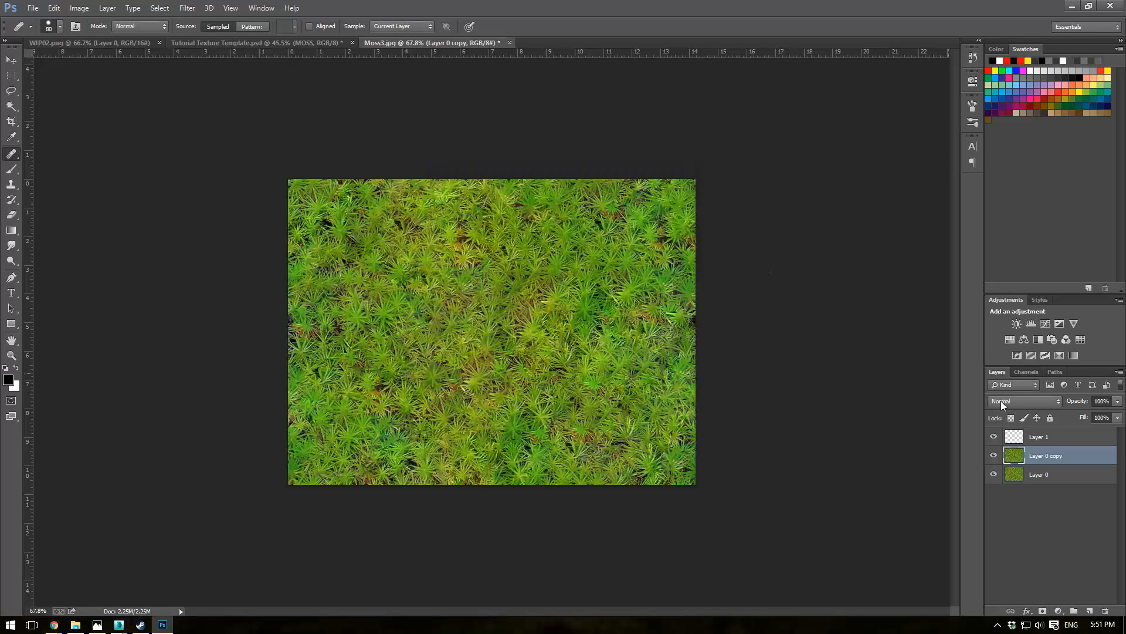
pyautogui.click(1036, 444)
pyautogui.press('Delete')
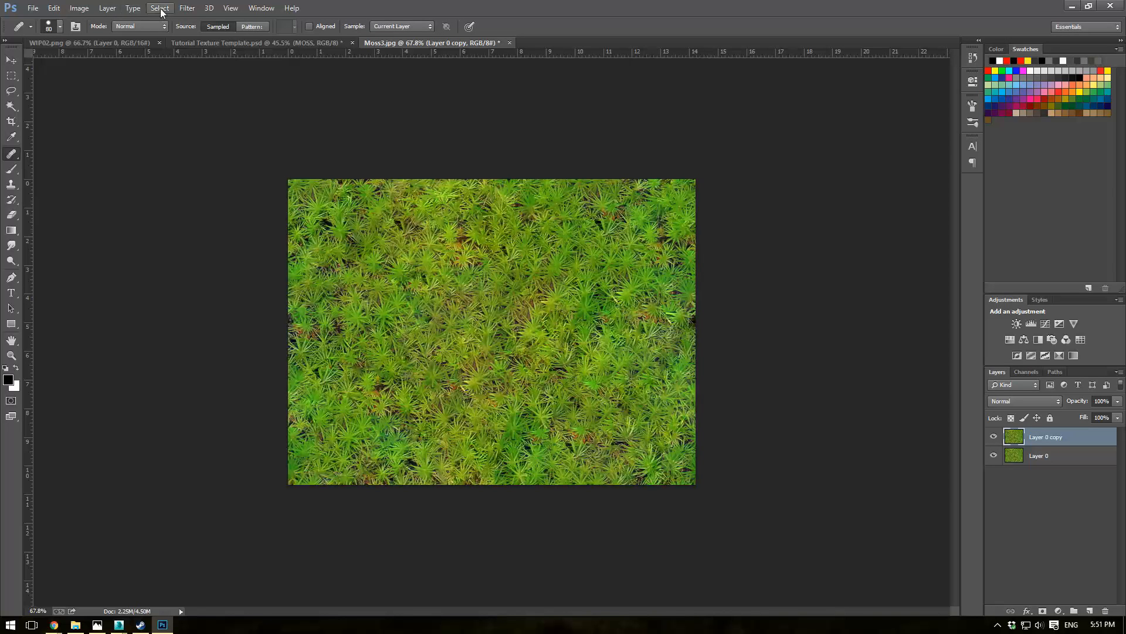
# Desaturate the duplicated moss layer with Hue/Saturation, using saturation -100 and lightness +10
pyautogui.click(79, 9)
pyautogui.moveTo(116, 37)
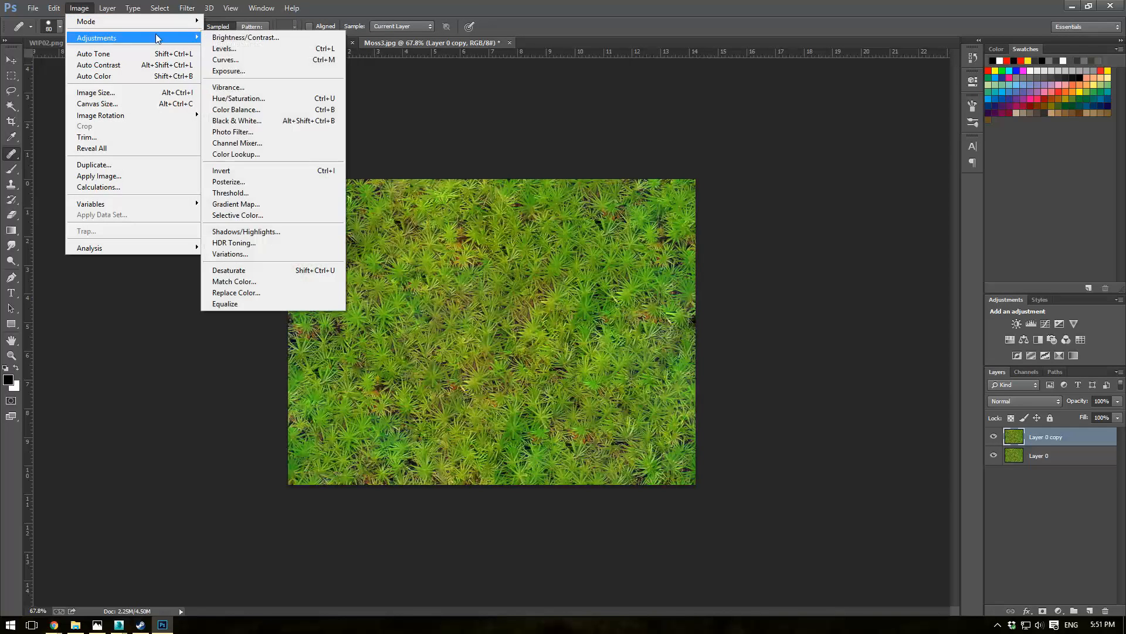
pyautogui.click(248, 98)
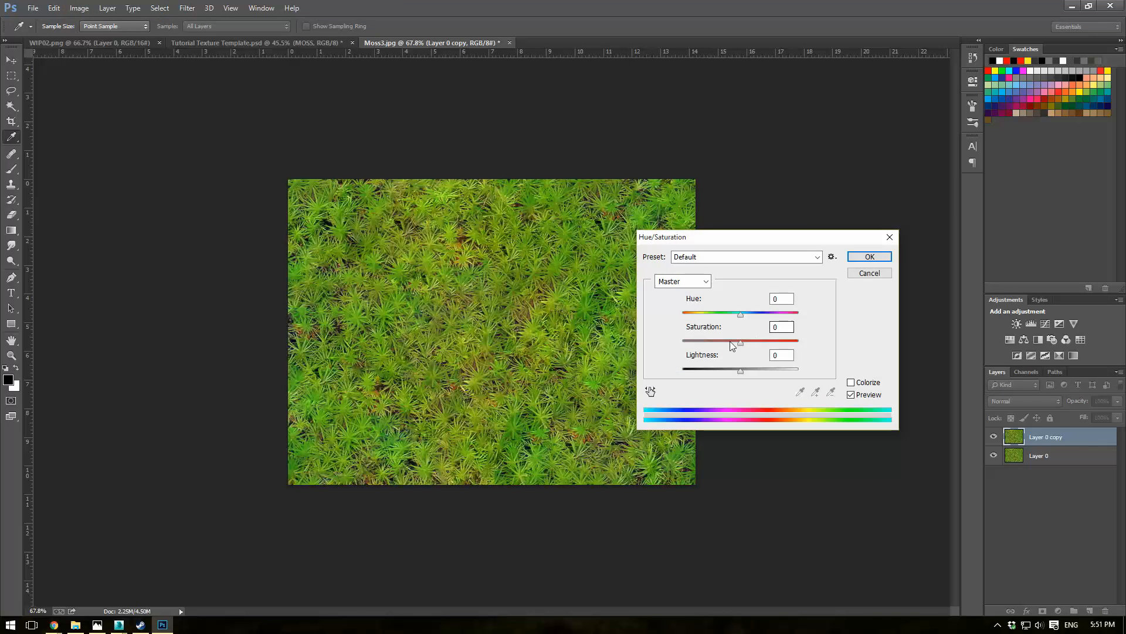
pyautogui.moveTo(740, 342); pyautogui.dragTo(661, 349)
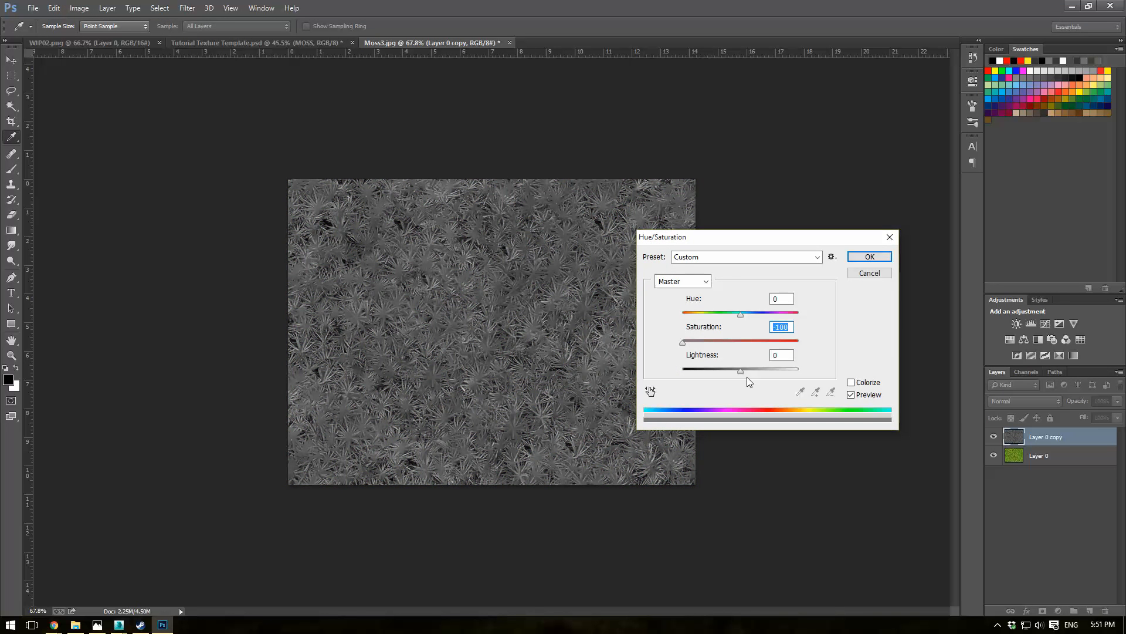
pyautogui.moveTo(741, 371); pyautogui.dragTo(747, 371)
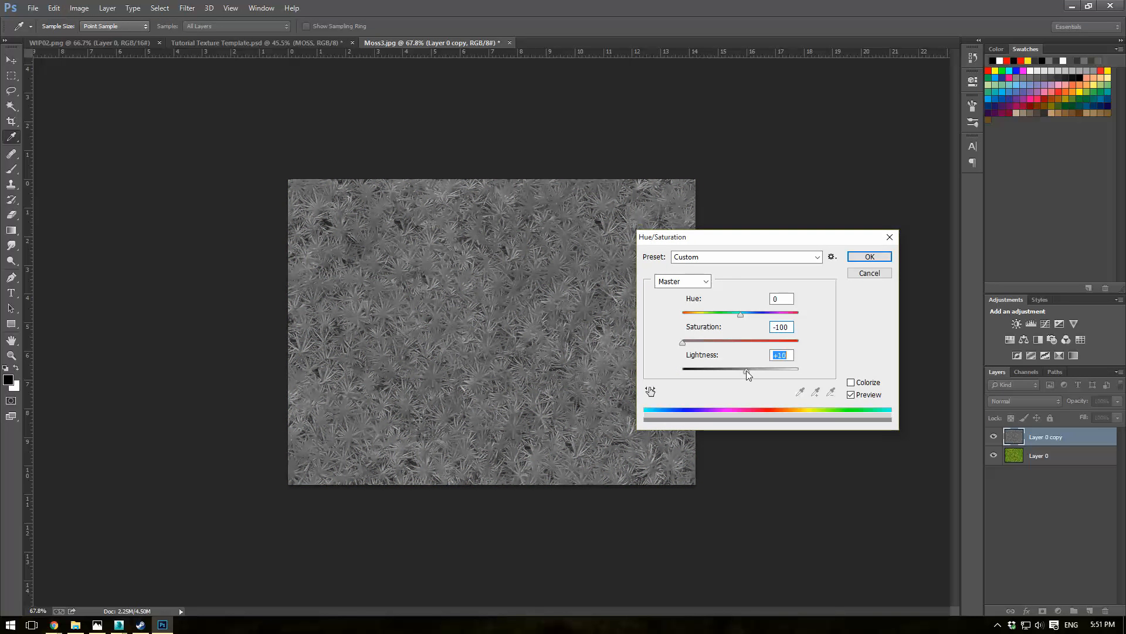
pyautogui.click(870, 257)
pyautogui.press('j')
# Apply Brightness/Contrast to the grey moss layer with brightness 11 and contrast 65
pyautogui.click(79, 8)
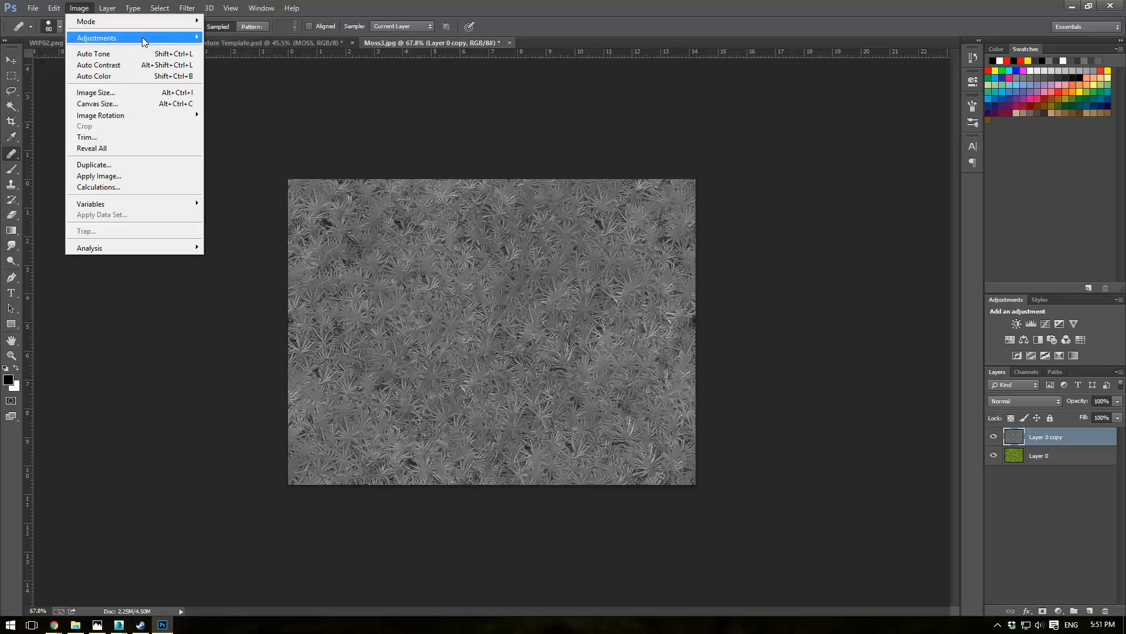
pyautogui.moveTo(142, 37)
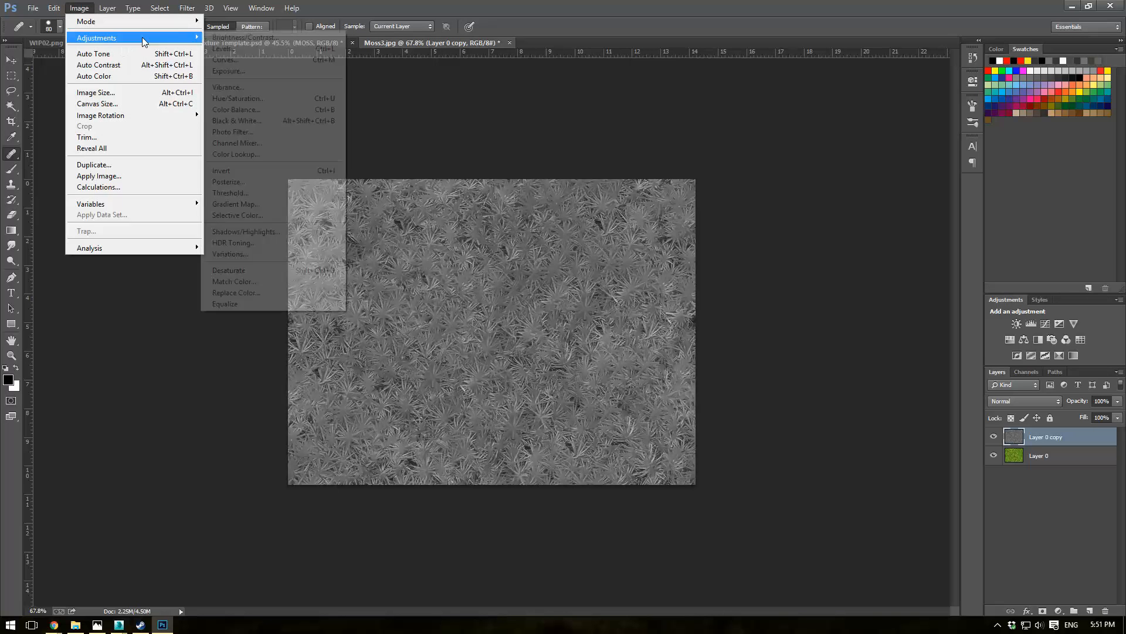
pyautogui.click(262, 40)
pyautogui.moveTo(740, 283); pyautogui.dragTo(742, 256)
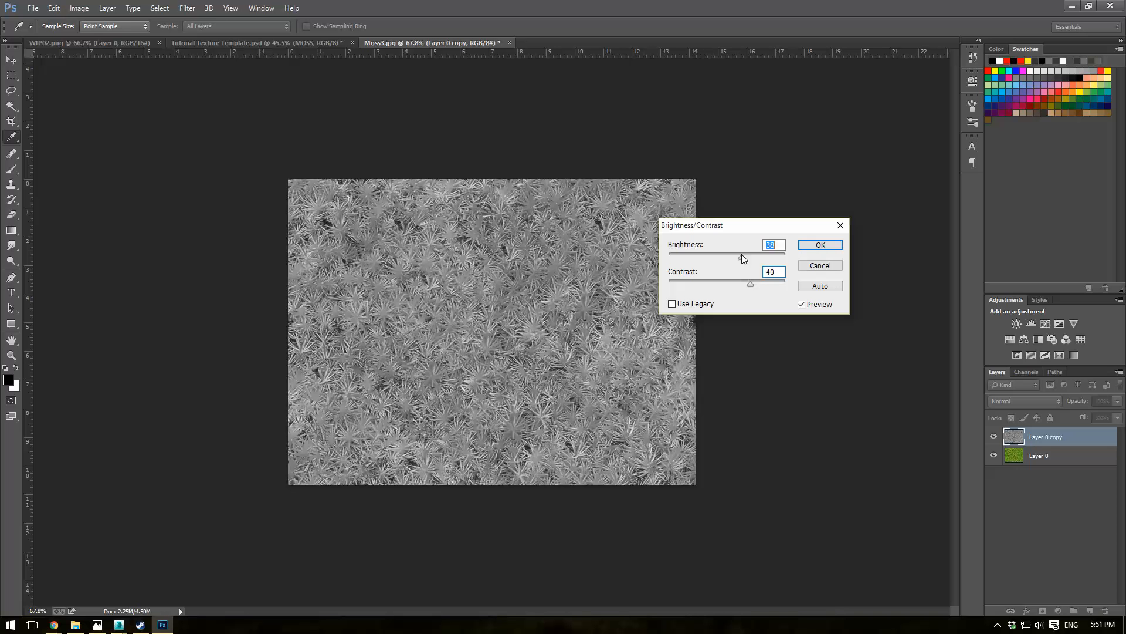
pyautogui.moveTo(740, 256); pyautogui.dragTo(776, 284)
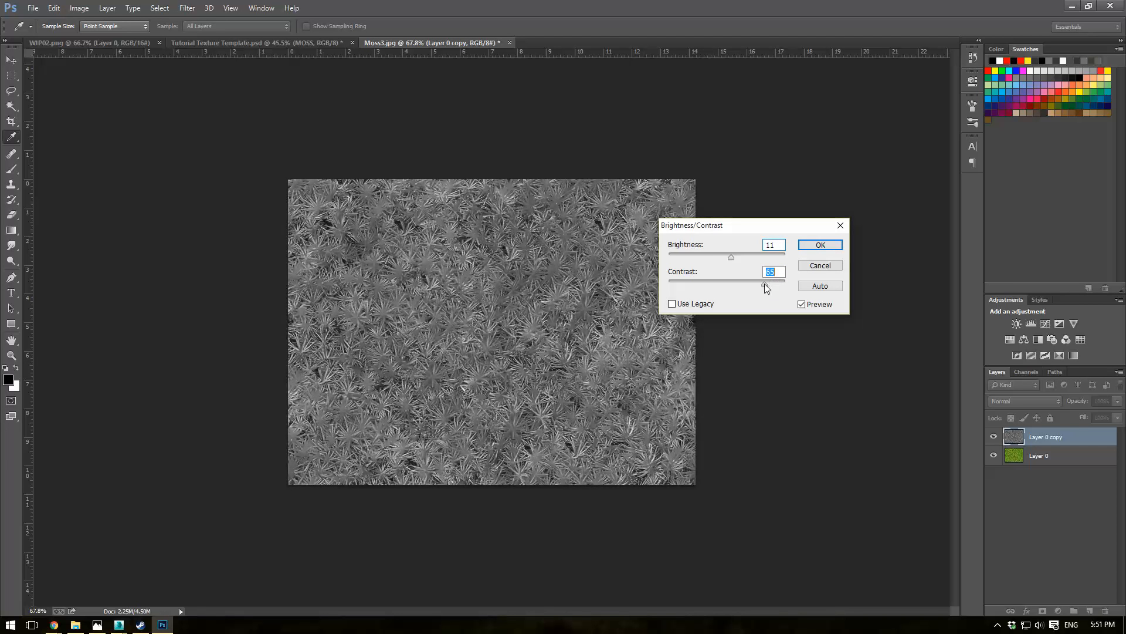
pyautogui.click(820, 245)
pyautogui.press('j')
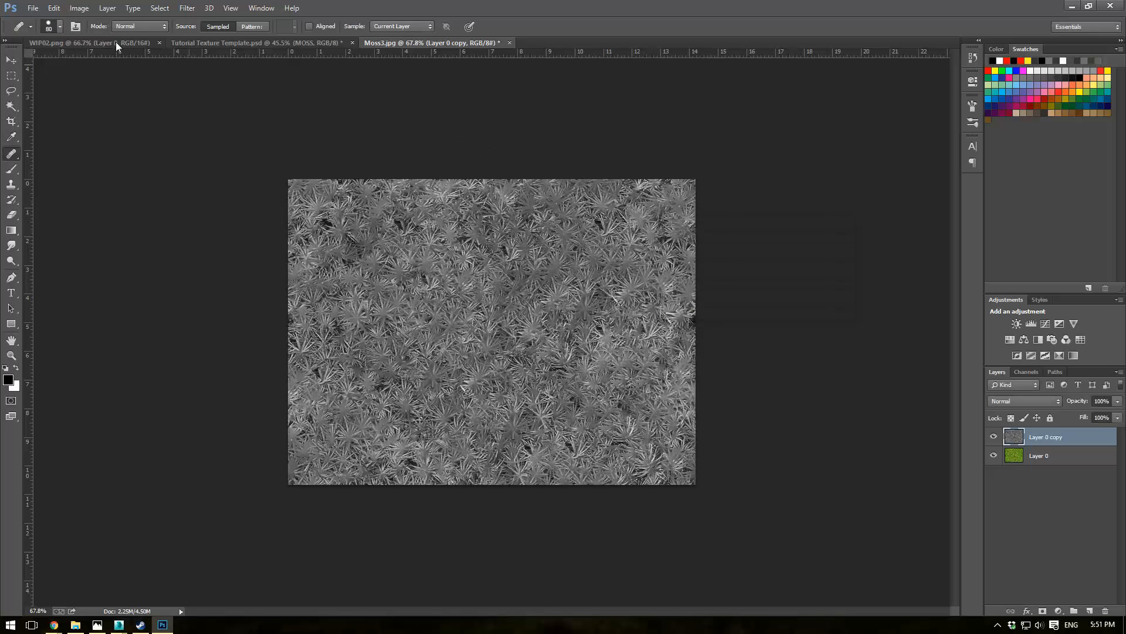
# Save the grey image in the moss maps folder as a JPEG named "Moss Bump" at maximum quality 12
pyautogui.click(46, 12)
pyautogui.moveTo(38, 13)
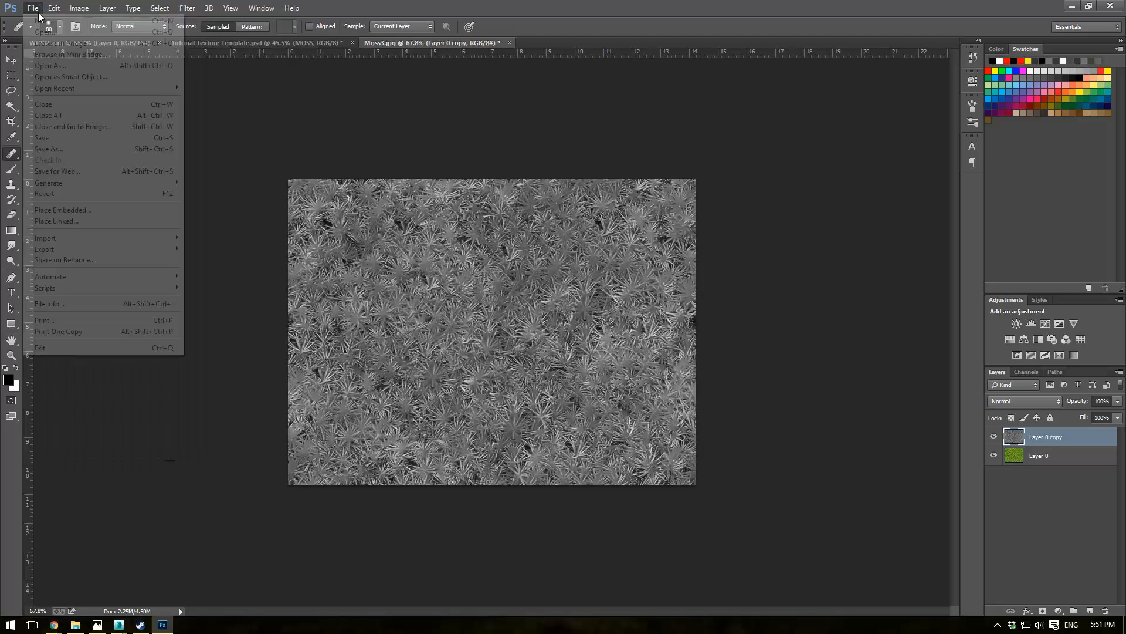
pyautogui.click(49, 150)
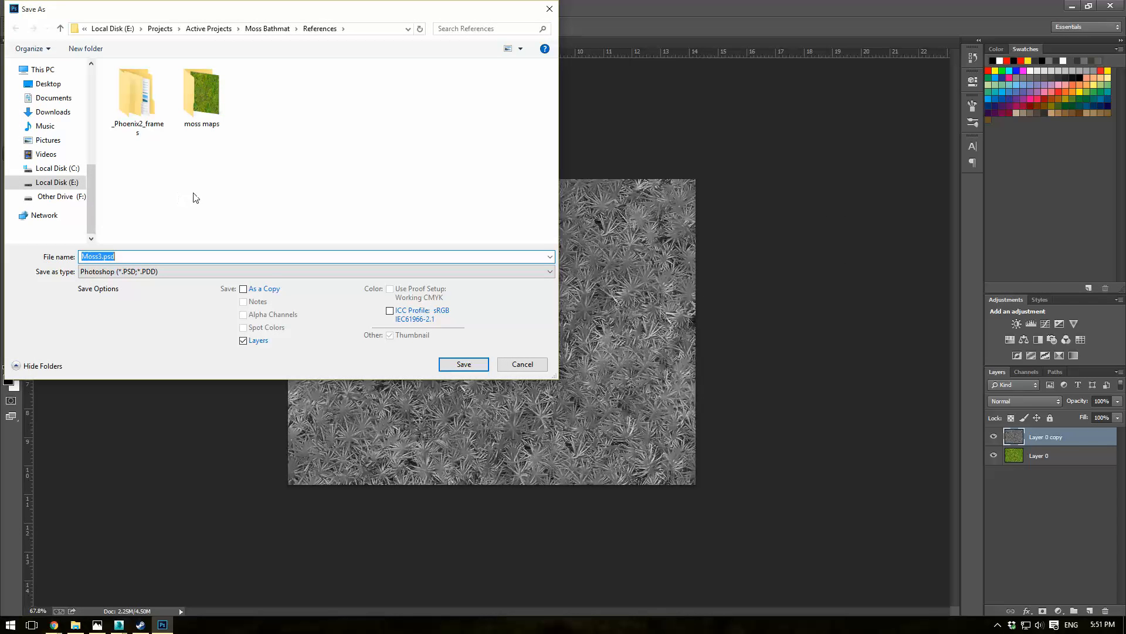
pyautogui.click(189, 97)
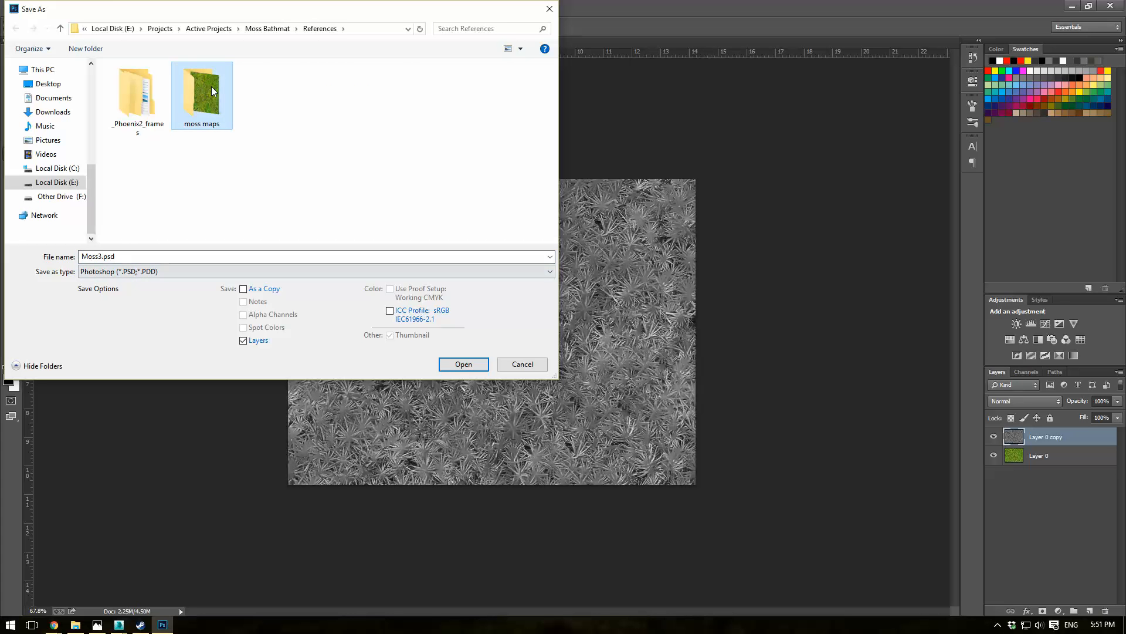
pyautogui.doubleClick(211, 88)
pyautogui.click(161, 271)
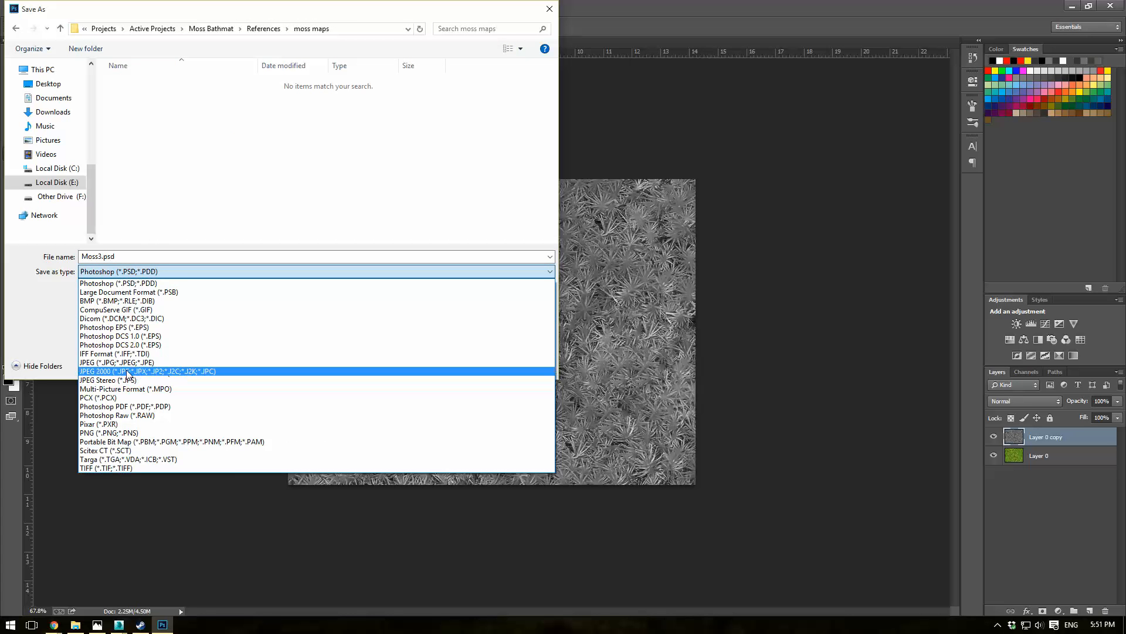
pyautogui.click(117, 362)
pyautogui.doubleClick(128, 256)
pyautogui.write('M')
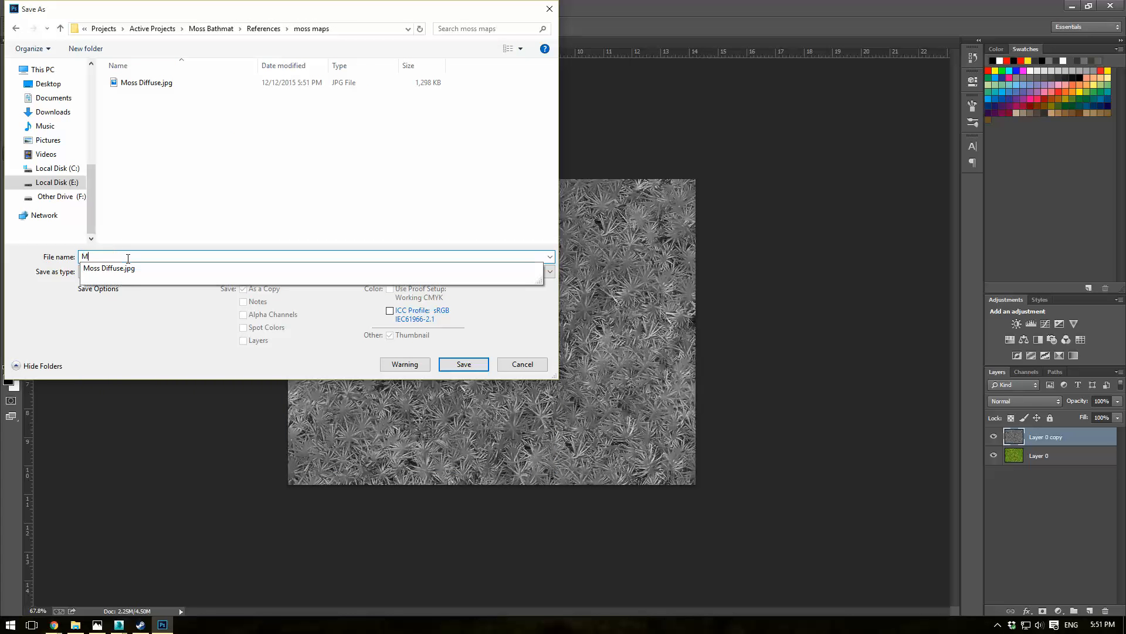
pyautogui.write('oss Bump')
pyautogui.press('Return')
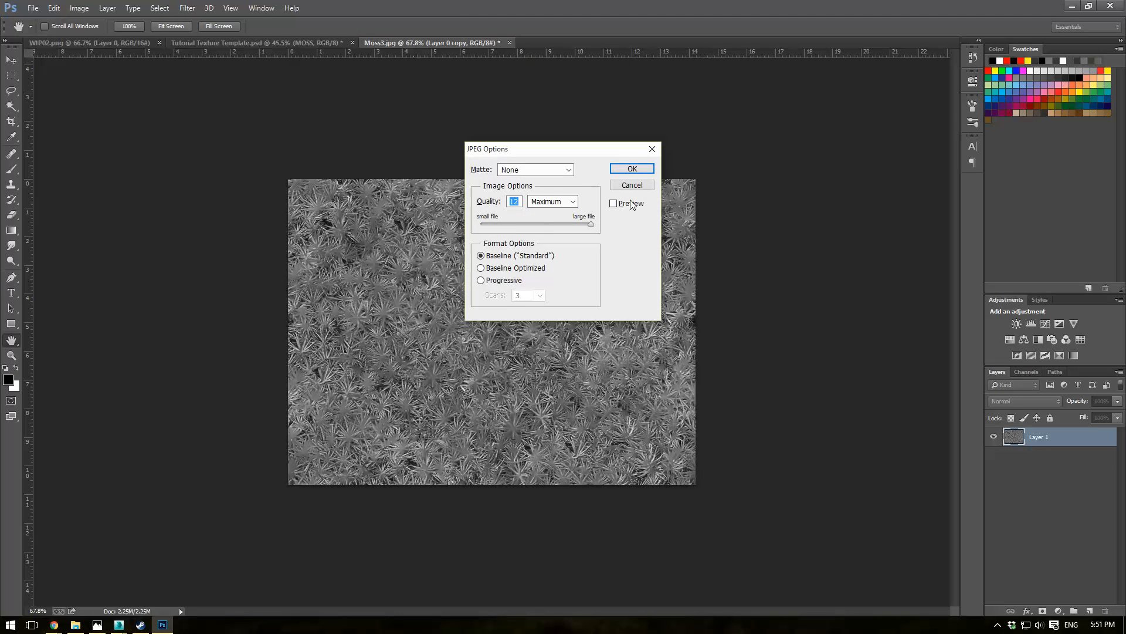
pyautogui.click(628, 169)
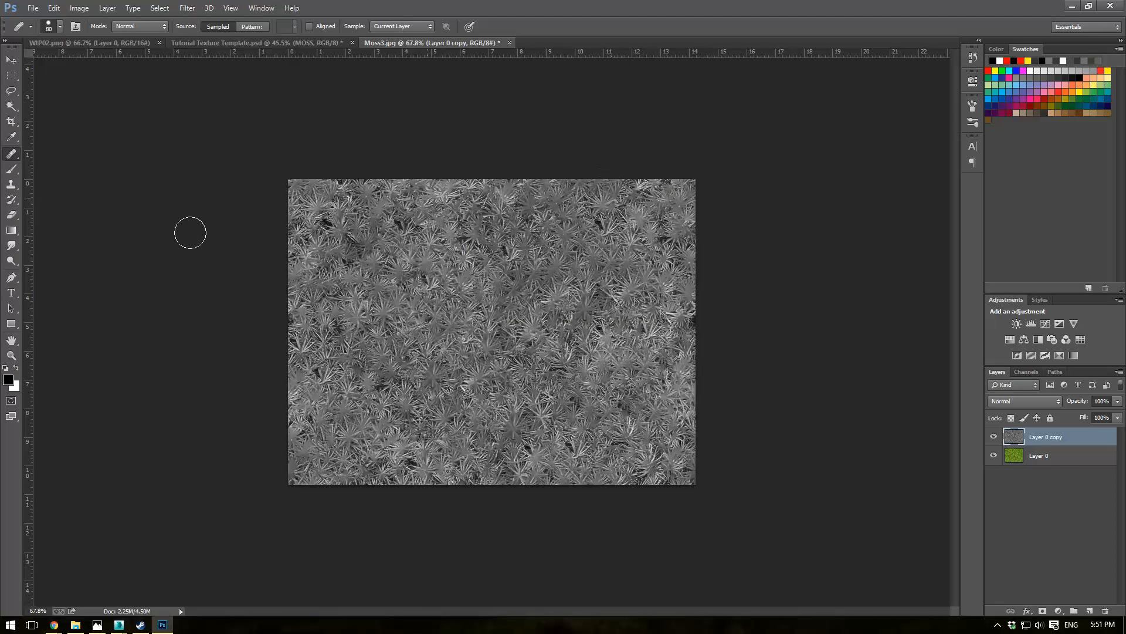
# Look at the sphere render in 3ds Max, return to Photoshop, and brighten the grey moss layer with its contrast set to 100
pyautogui.hotkey('alt', 'Tab')
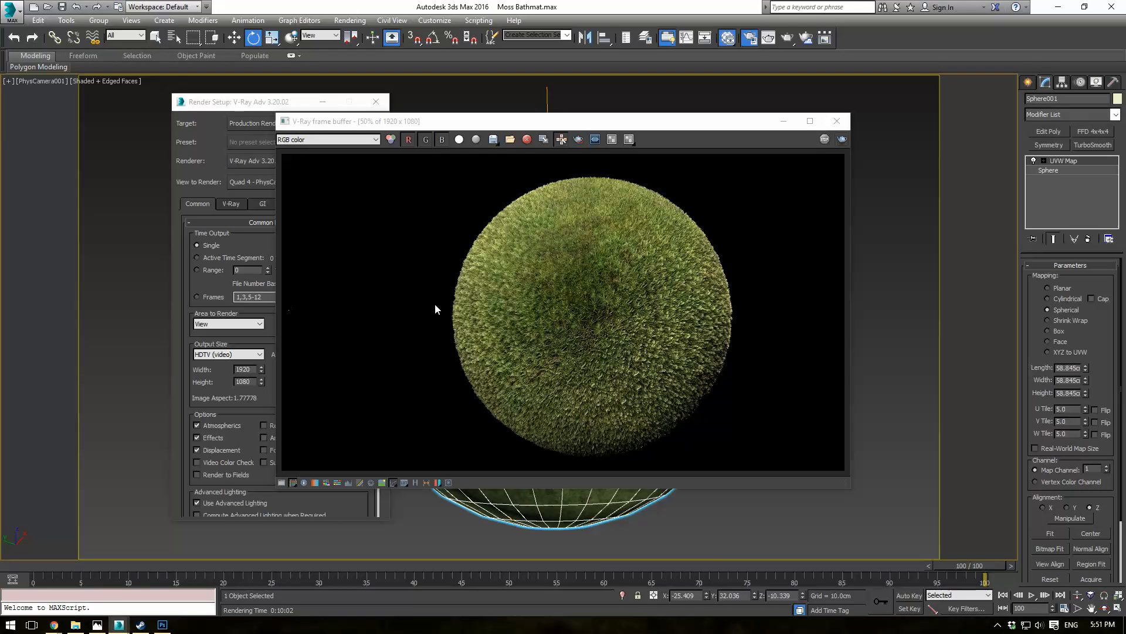
pyautogui.click(163, 624)
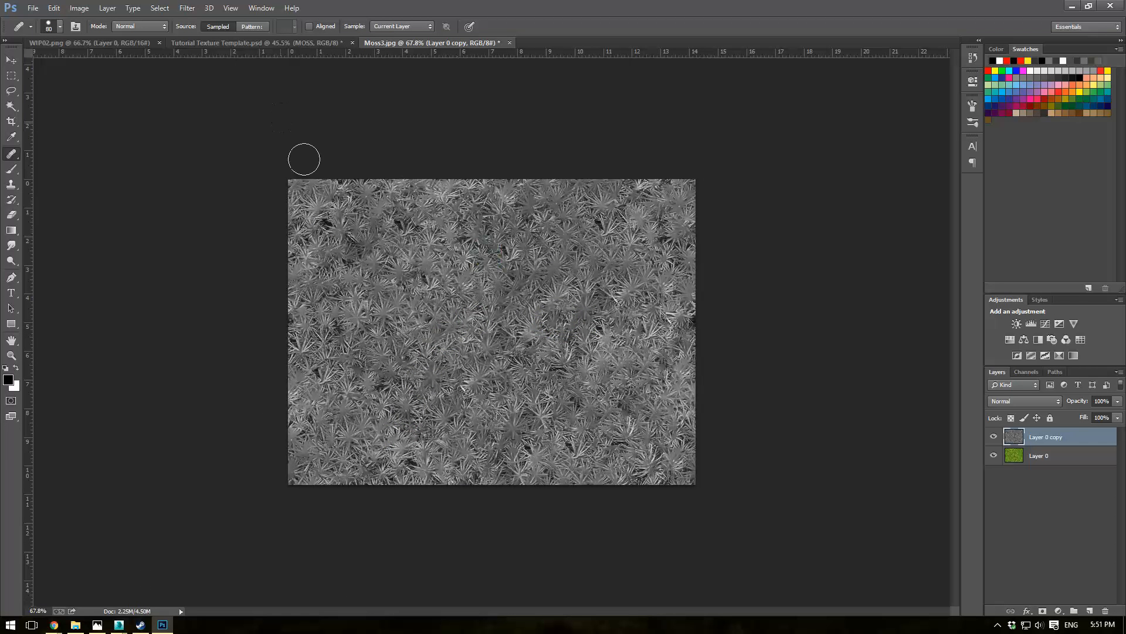
pyautogui.click(80, 8)
pyautogui.moveTo(142, 33)
pyautogui.click(253, 35)
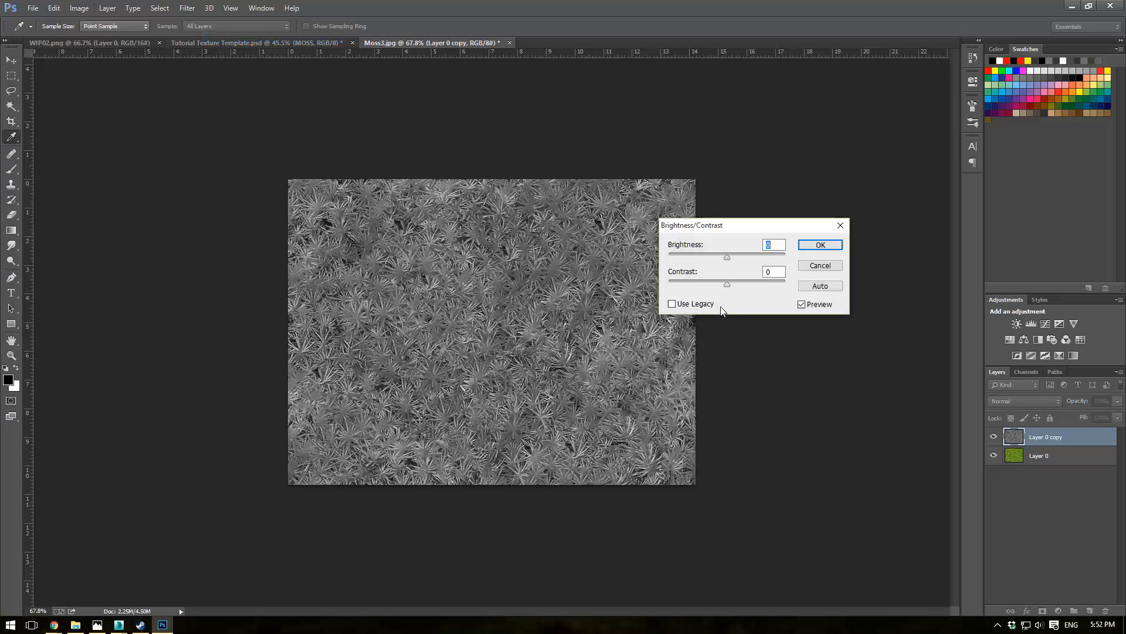
pyautogui.click(762, 283)
pyautogui.moveTo(727, 257); pyautogui.dragTo(795, 286)
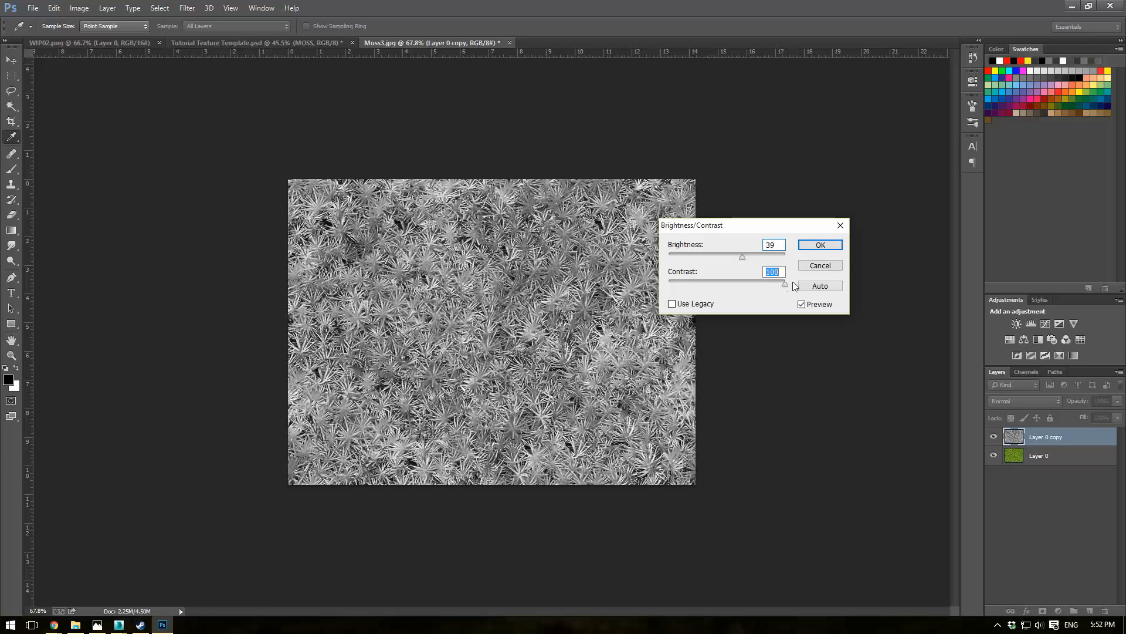
pyautogui.moveTo(734, 258); pyautogui.dragTo(738, 251)
pyautogui.click(820, 245)
pyautogui.press('j')
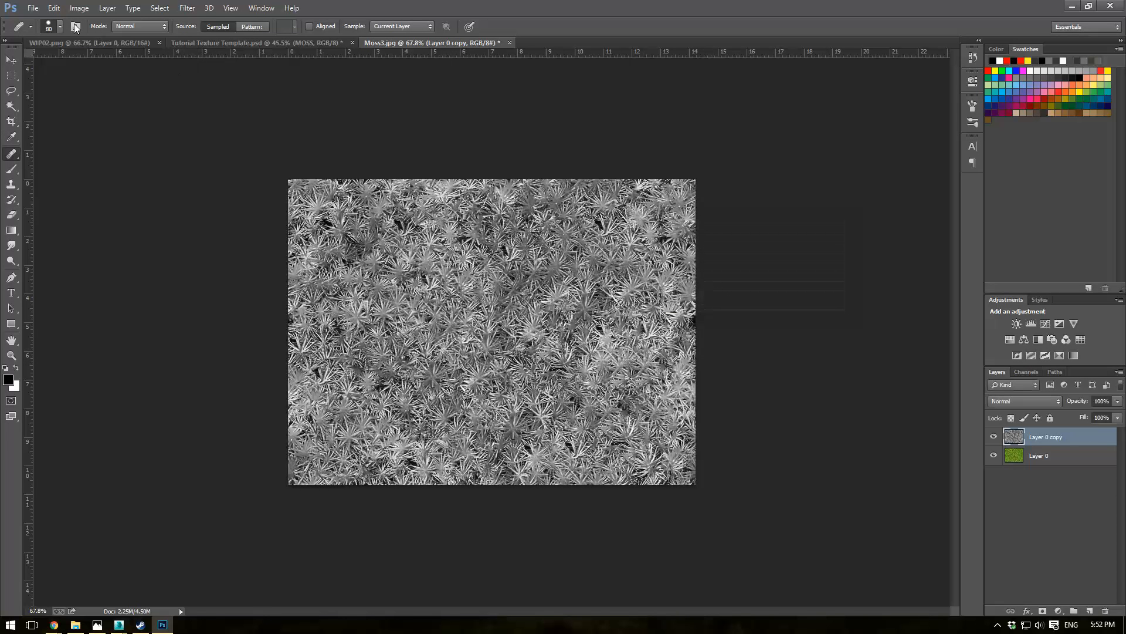
# Save the high-contrast grey image in the moss maps folder as a JPEG named "Moss Displacement"
pyautogui.click(34, 9)
pyautogui.click(63, 149)
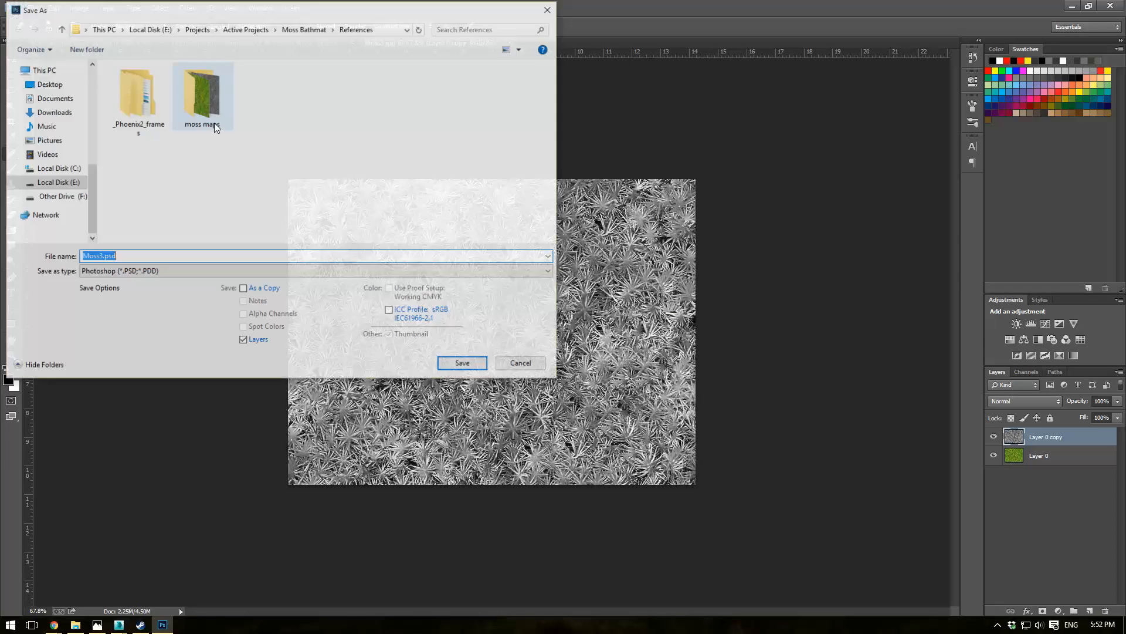
pyautogui.doubleClick(226, 90)
pyautogui.click(117, 271)
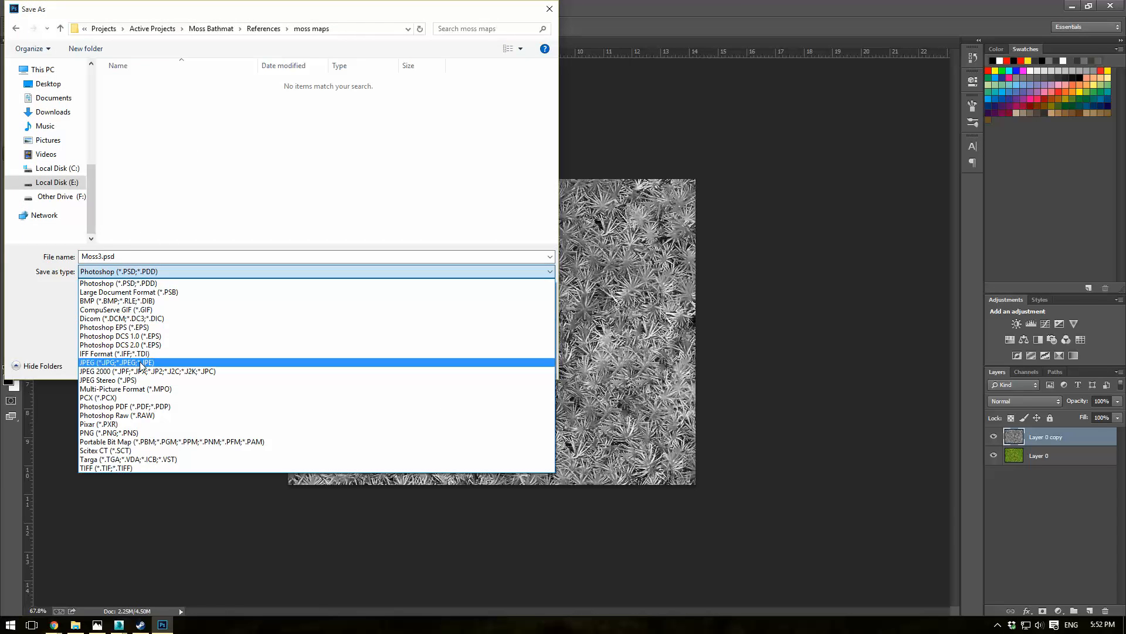
pyautogui.click(141, 355)
pyautogui.click(140, 255)
pyautogui.write('Mo')
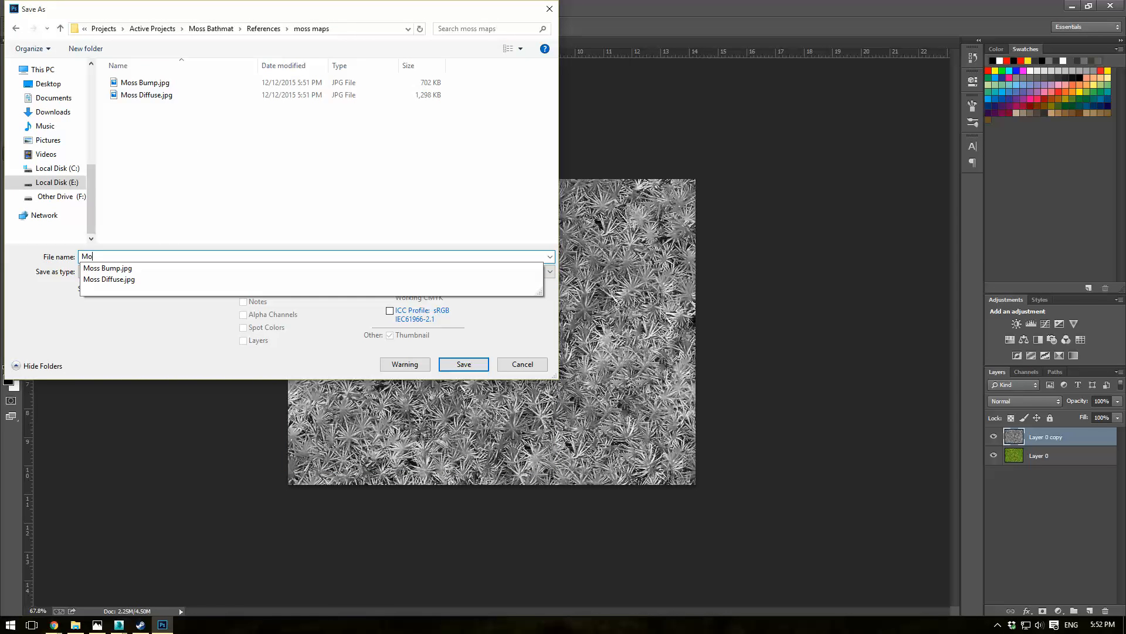
pyautogui.write('ss Displacement')
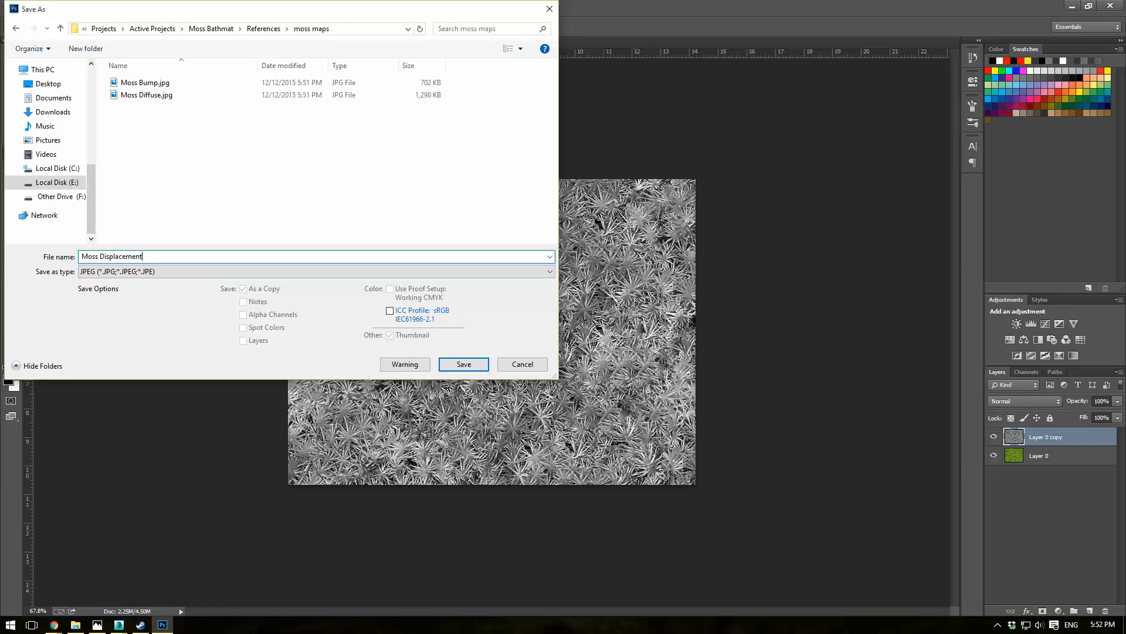
pyautogui.press('Return')
pyautogui.press('Return')
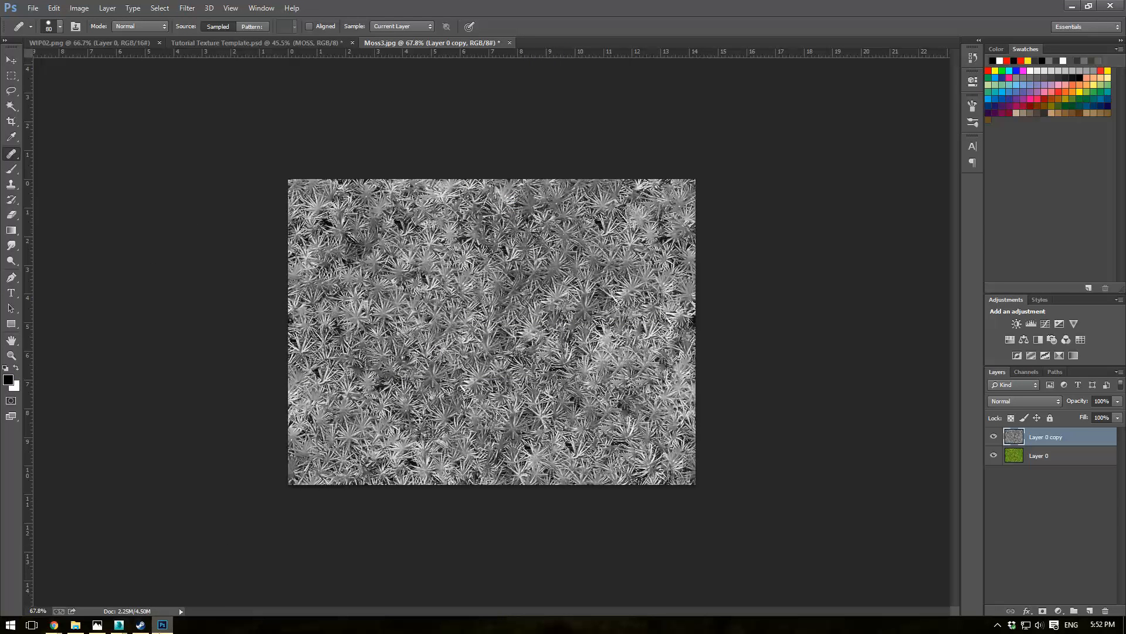
# Switch to 3ds Max and close the V-Ray frame buffer and the Render Setup window
pyautogui.moveTo(118, 626)
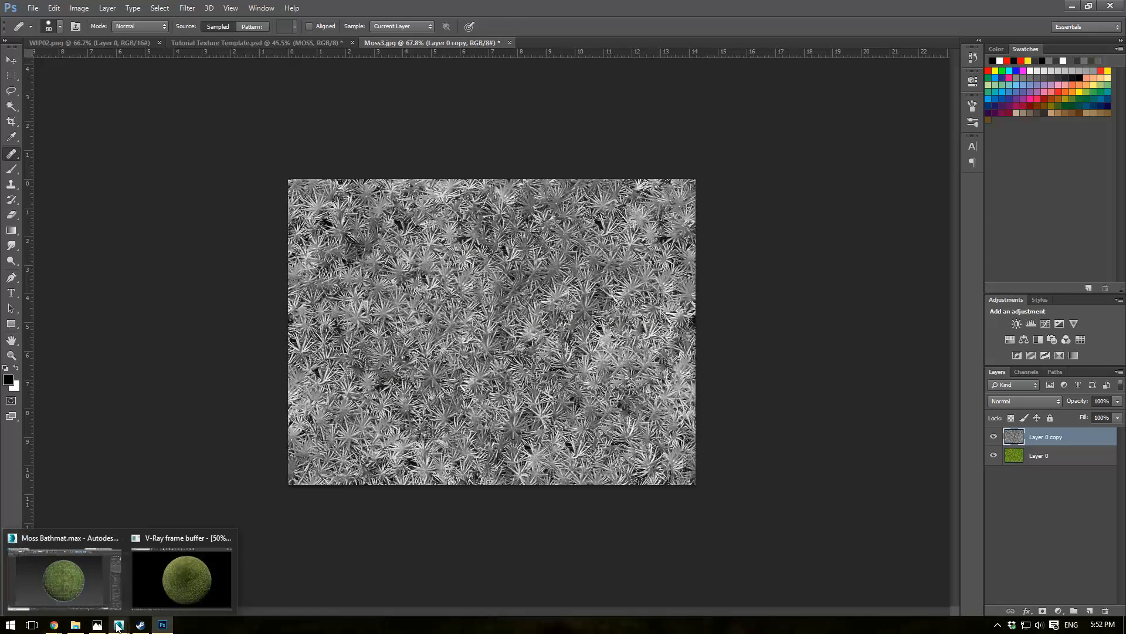
pyautogui.click(172, 590)
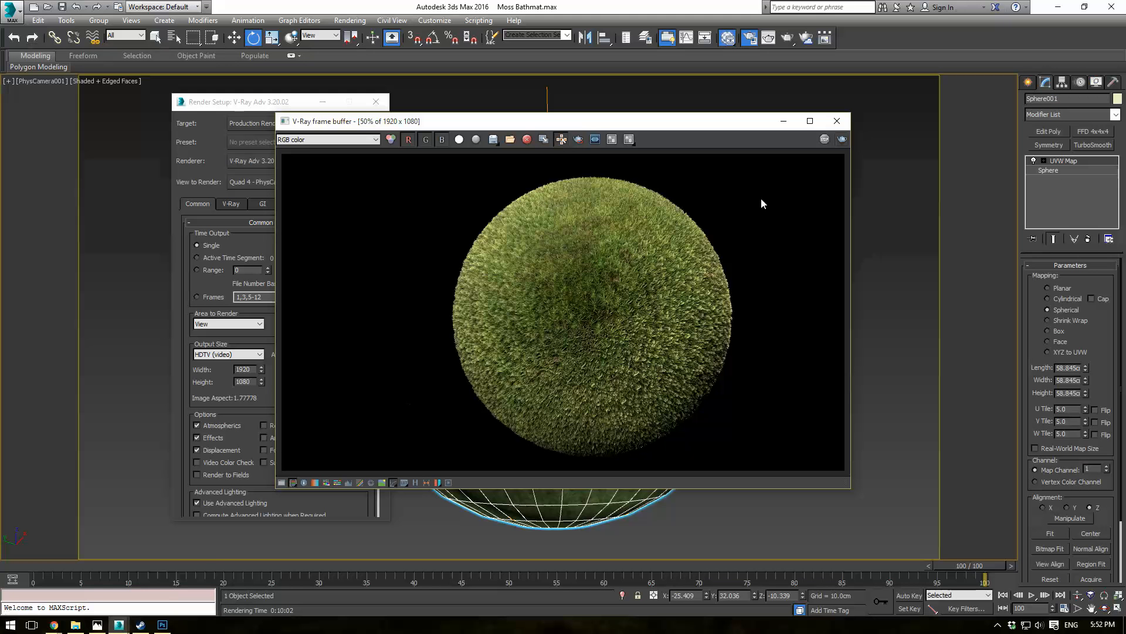
pyautogui.click(838, 121)
pyautogui.click(376, 102)
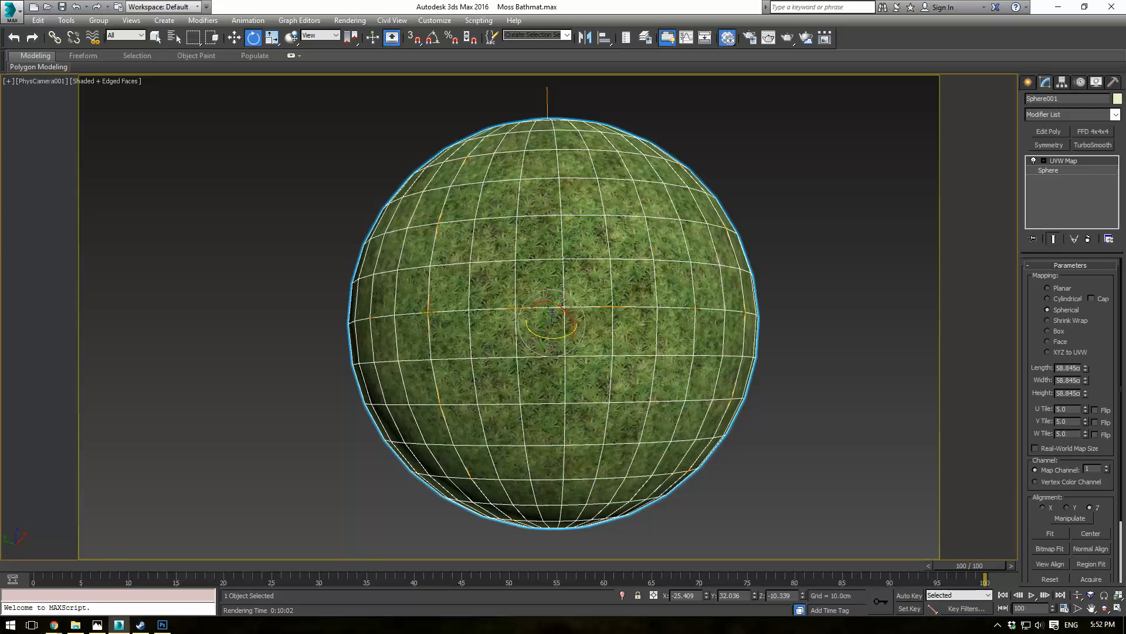
# Create a new VRayMtl in the Slate Material Editor and assign it to the sphere
pyautogui.press('m')
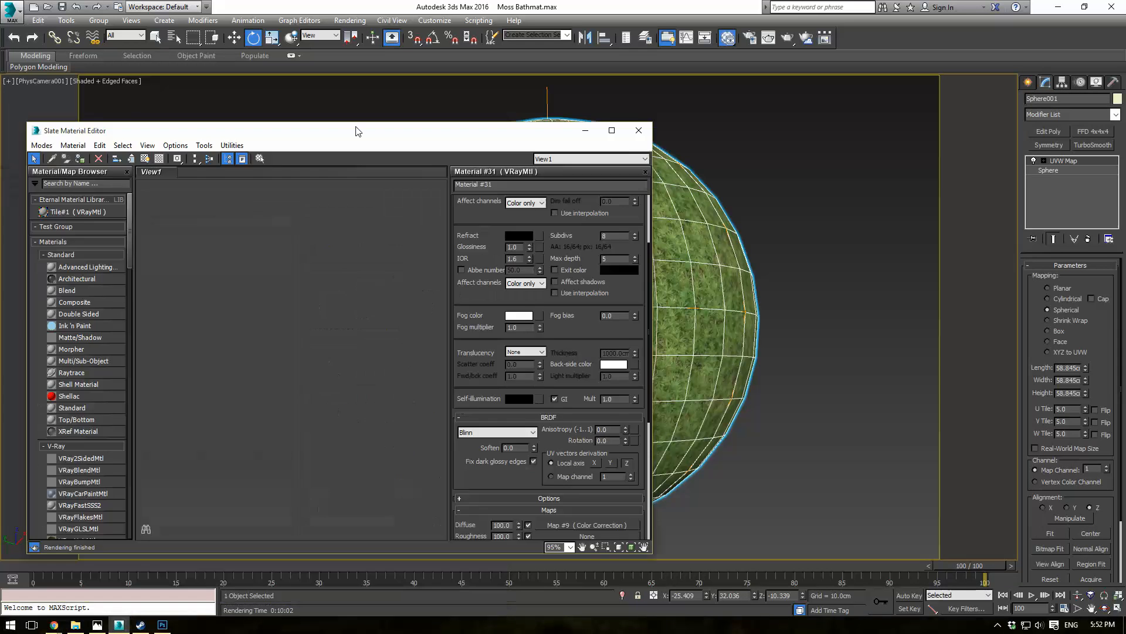
pyautogui.moveTo(350, 132); pyautogui.dragTo(403, 85)
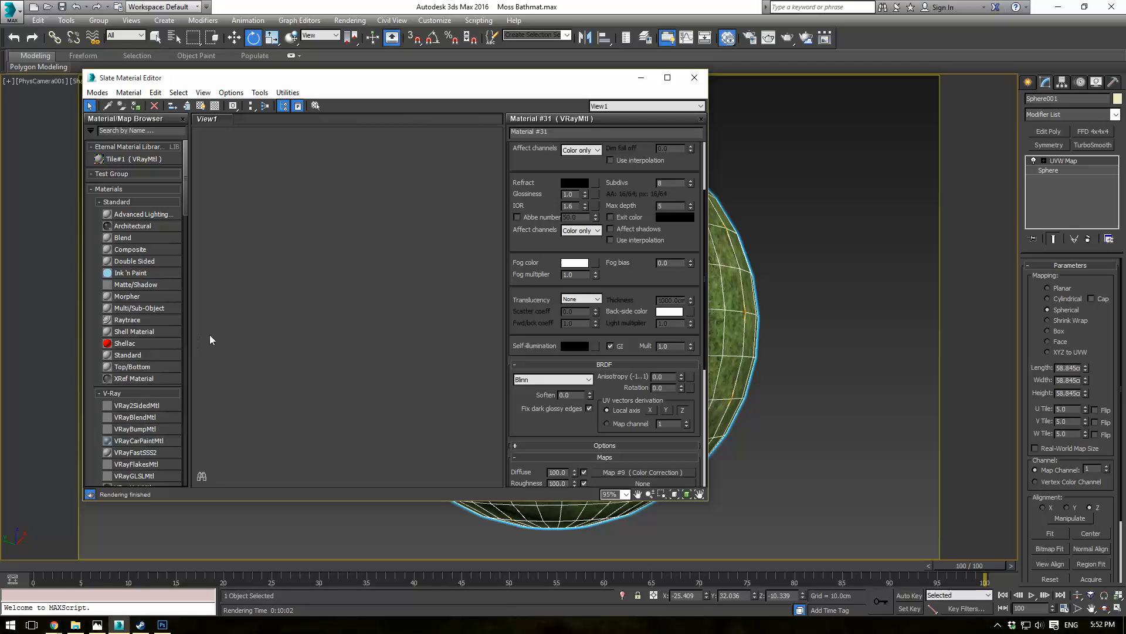
pyautogui.scroll(-8, 137, 346)
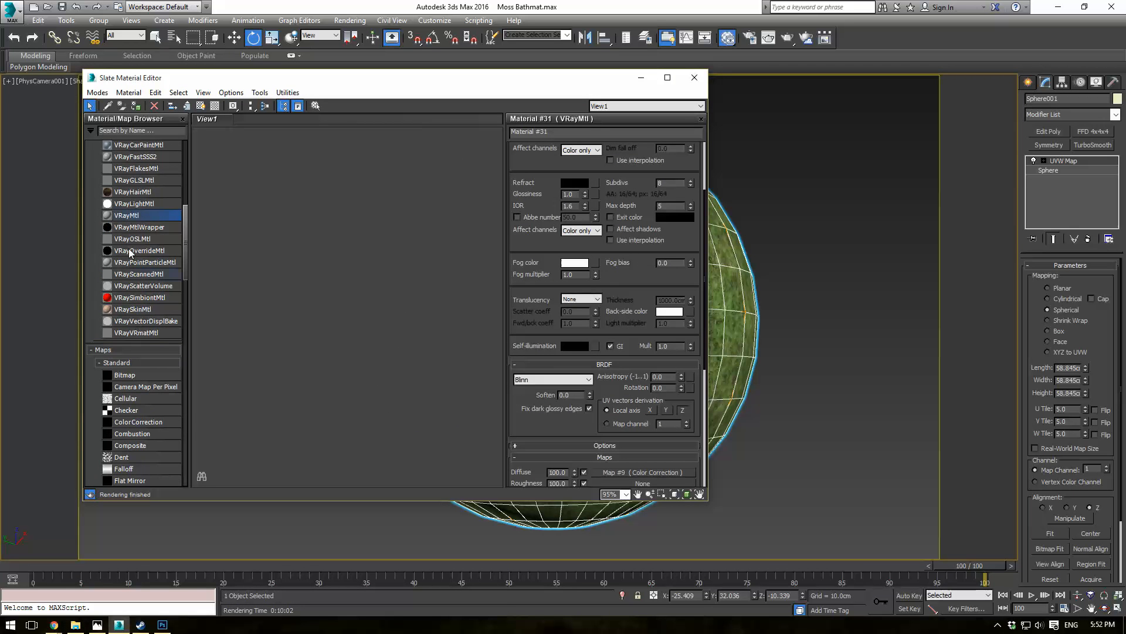
pyautogui.moveTo(385, 223); pyautogui.dragTo(384, 223)
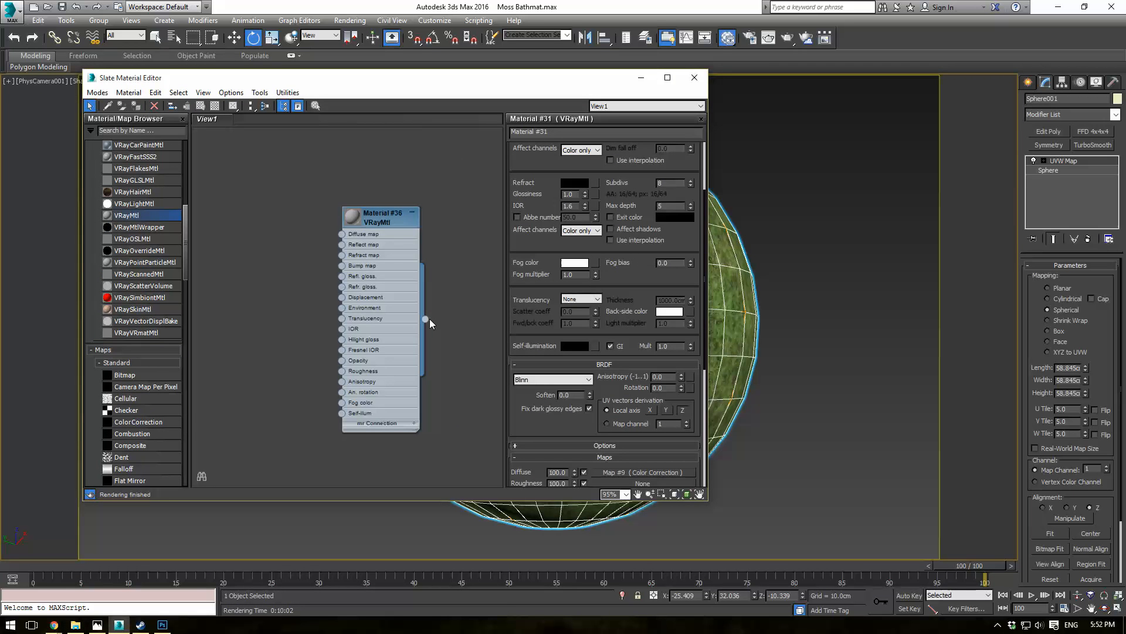
pyautogui.moveTo(426, 319); pyautogui.dragTo(723, 312)
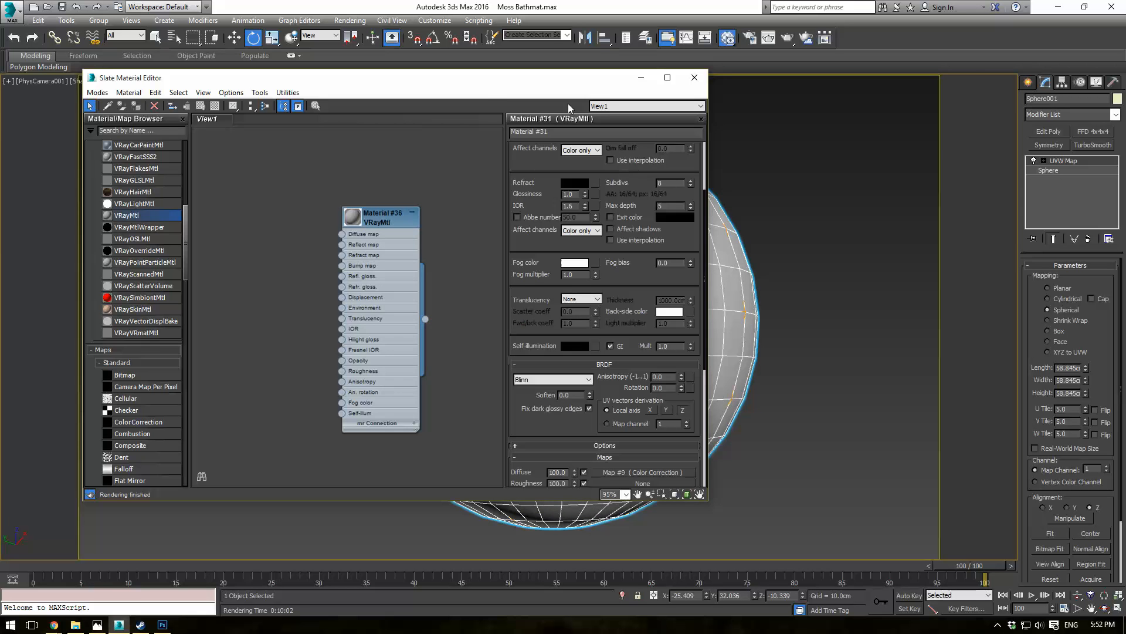
pyautogui.moveTo(565, 87); pyautogui.dragTo(680, 118)
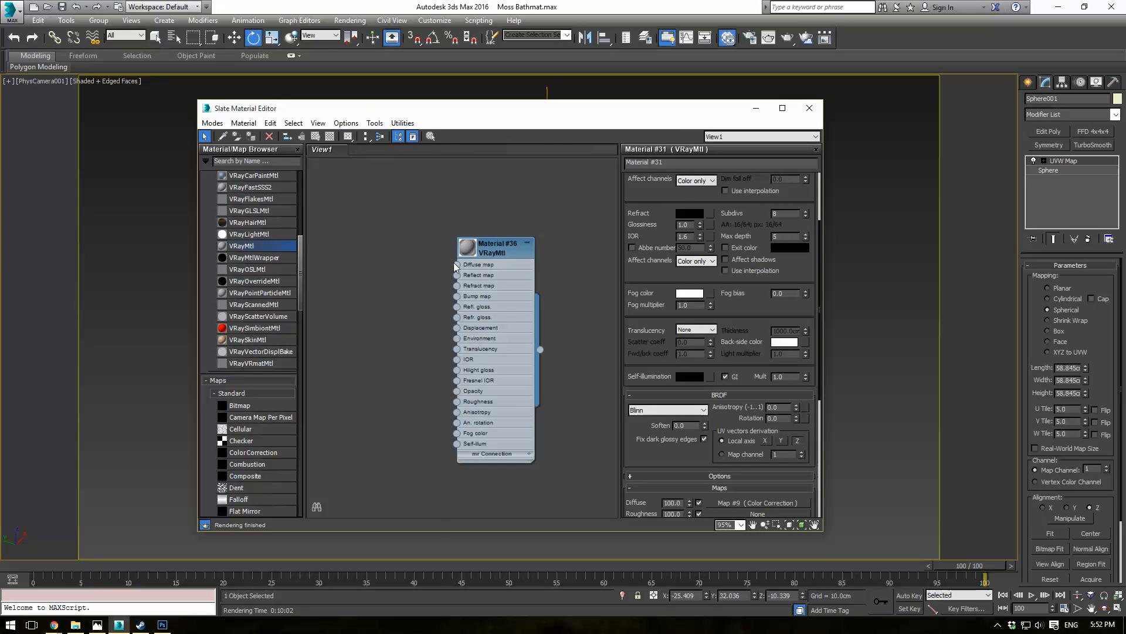
# Load Moss Diffuse.jpg from the moss maps folder as a Bitmap into the material's Diffuse map and set its node apart
pyautogui.moveTo(442, 238); pyautogui.dragTo(439, 229)
pyautogui.moveTo(469, 233)
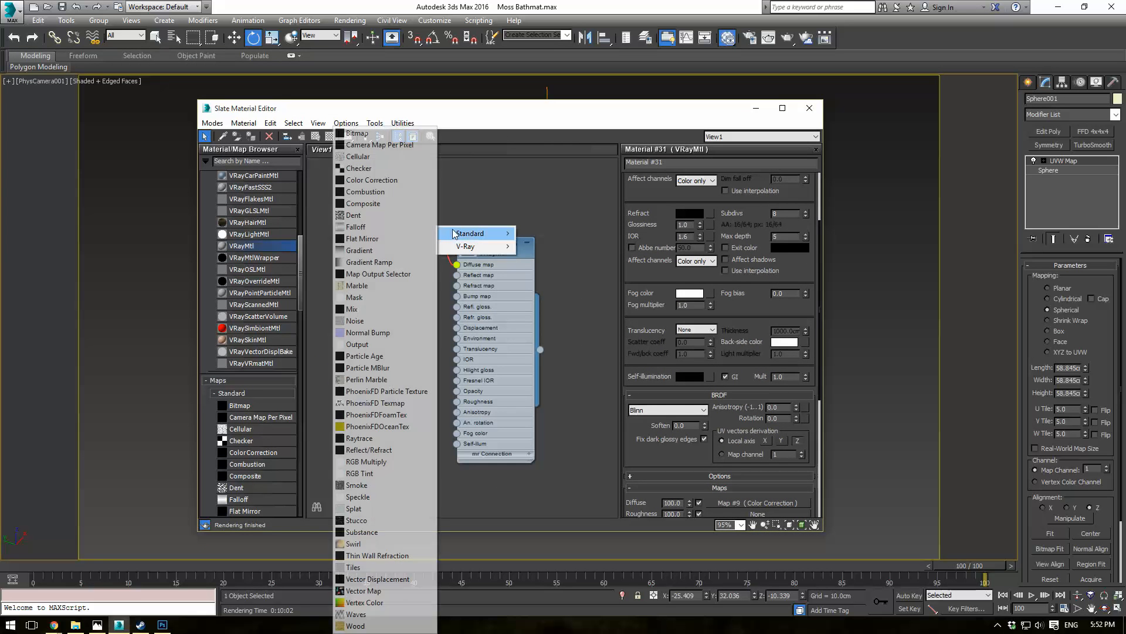
pyautogui.click(391, 137)
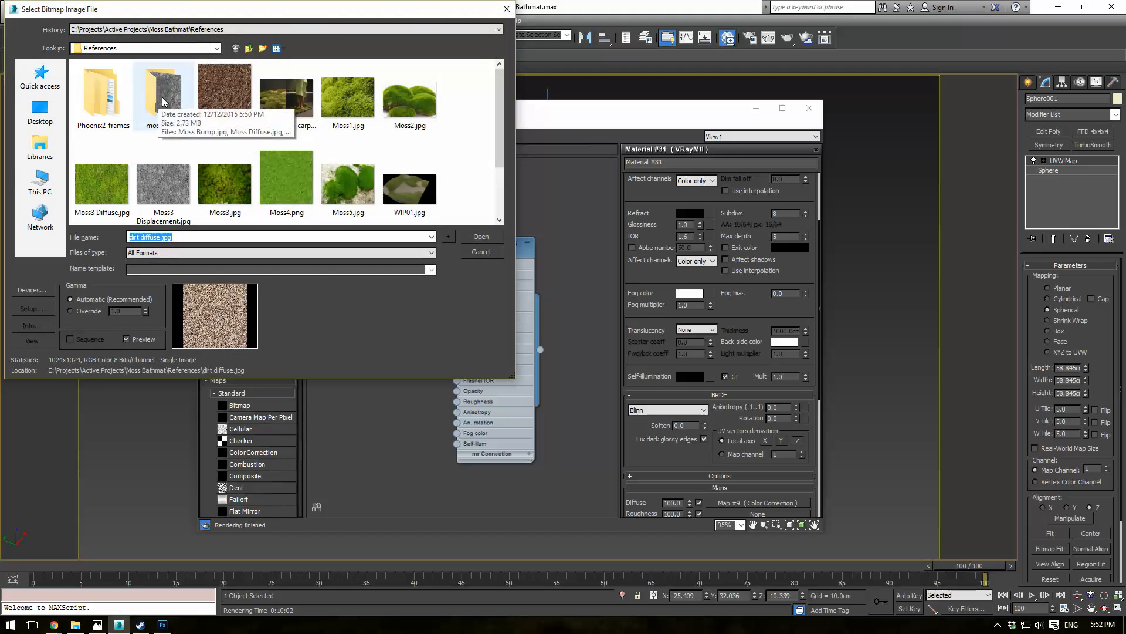
pyautogui.doubleClick(158, 94)
pyautogui.doubleClick(163, 96)
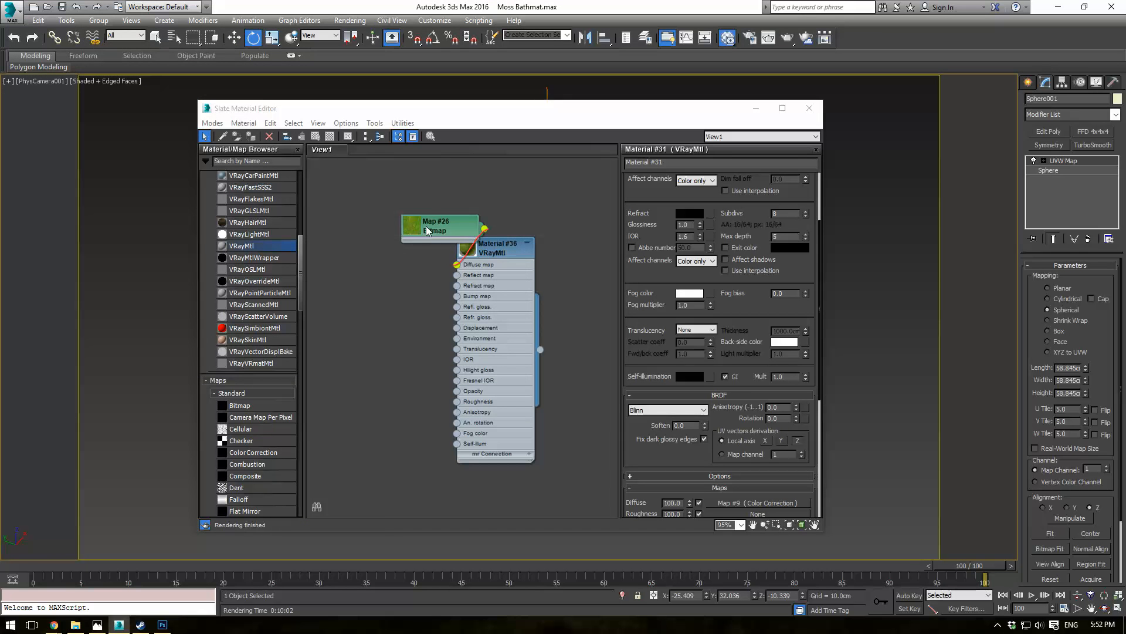
pyautogui.moveTo(434, 228); pyautogui.dragTo(381, 195)
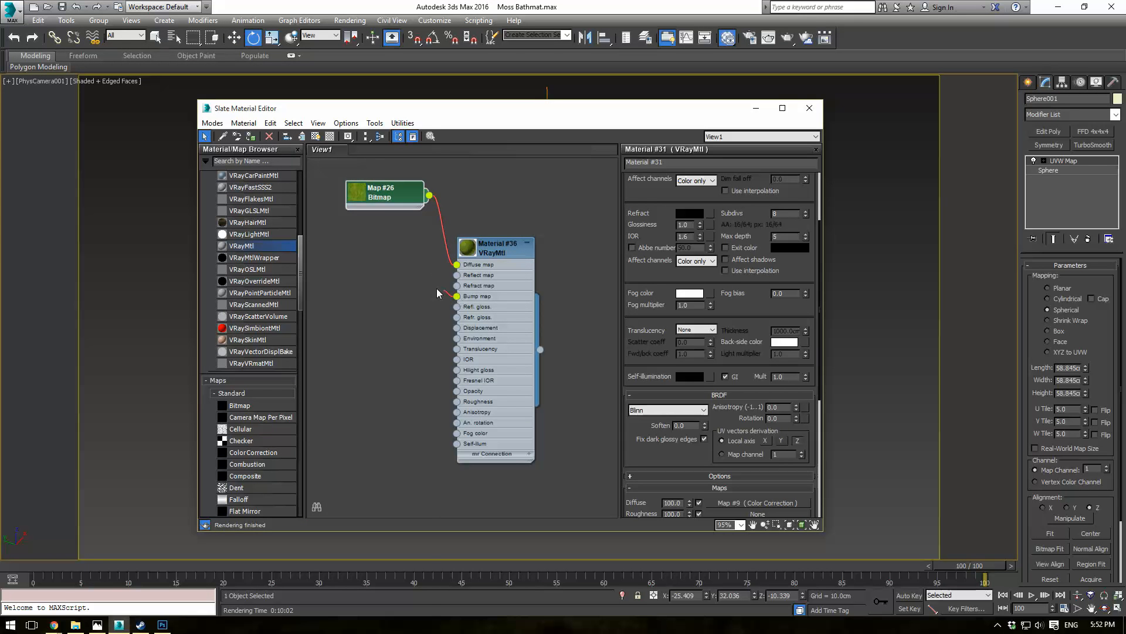
# Load Moss Bump.jpg as a Bitmap into the material's Bump map and place its node below the diffuse bitmap
pyautogui.moveTo(437, 293); pyautogui.dragTo(434, 291)
pyautogui.moveTo(463, 294)
pyautogui.click(355, 138)
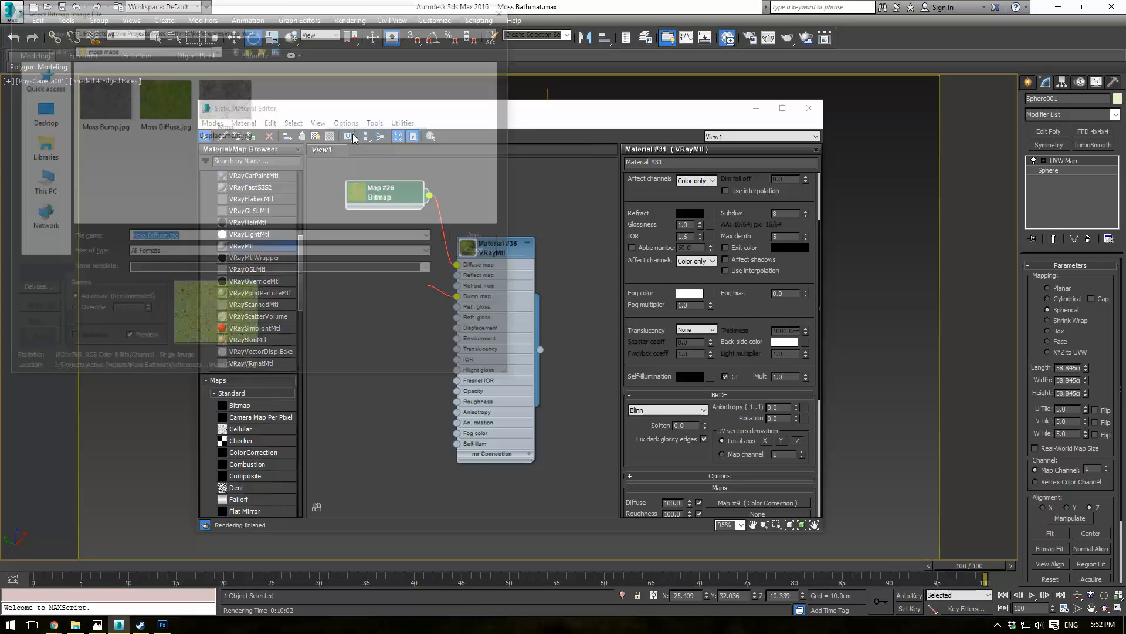
pyautogui.doubleClick(112, 104)
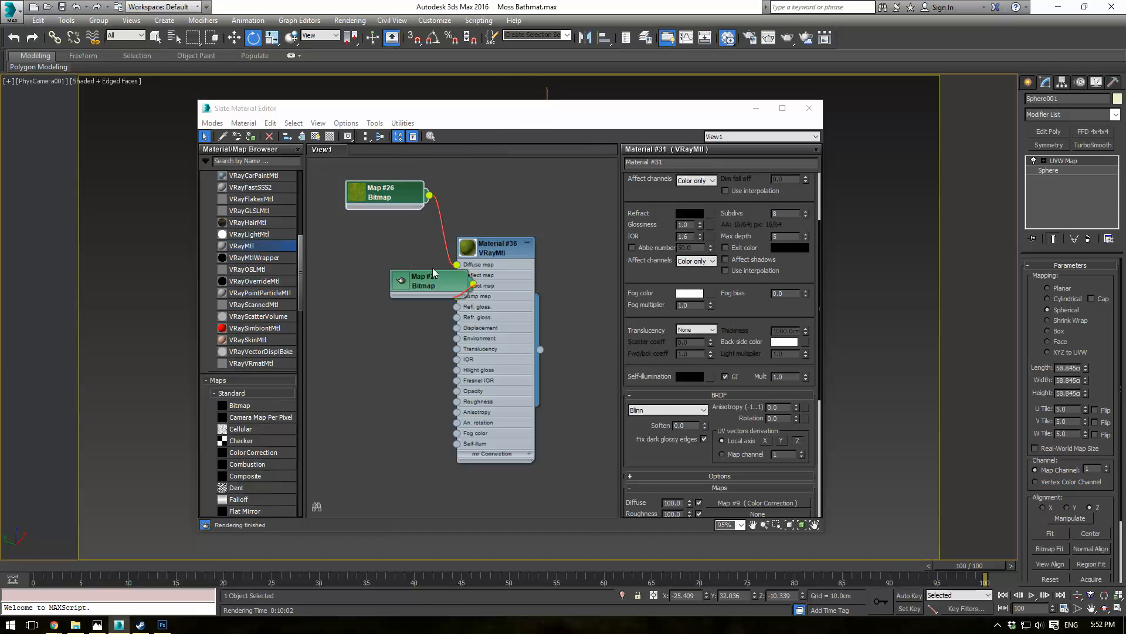
pyautogui.moveTo(432, 271); pyautogui.dragTo(378, 260)
# Enlarge the material's preview and connect the bump bitmap to its Reflect map as well
pyautogui.doubleClick(467, 247)
pyautogui.moveTo(502, 248); pyautogui.dragTo(504, 232)
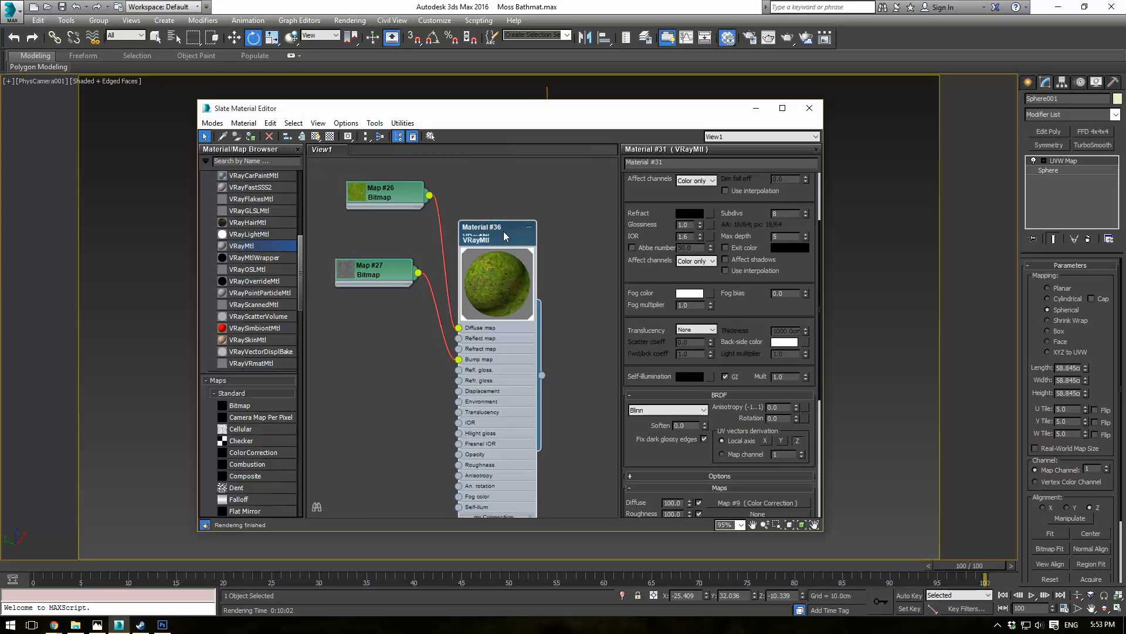
pyautogui.scroll(5, 503, 231)
pyautogui.moveTo(367, 301); pyautogui.dragTo(433, 358)
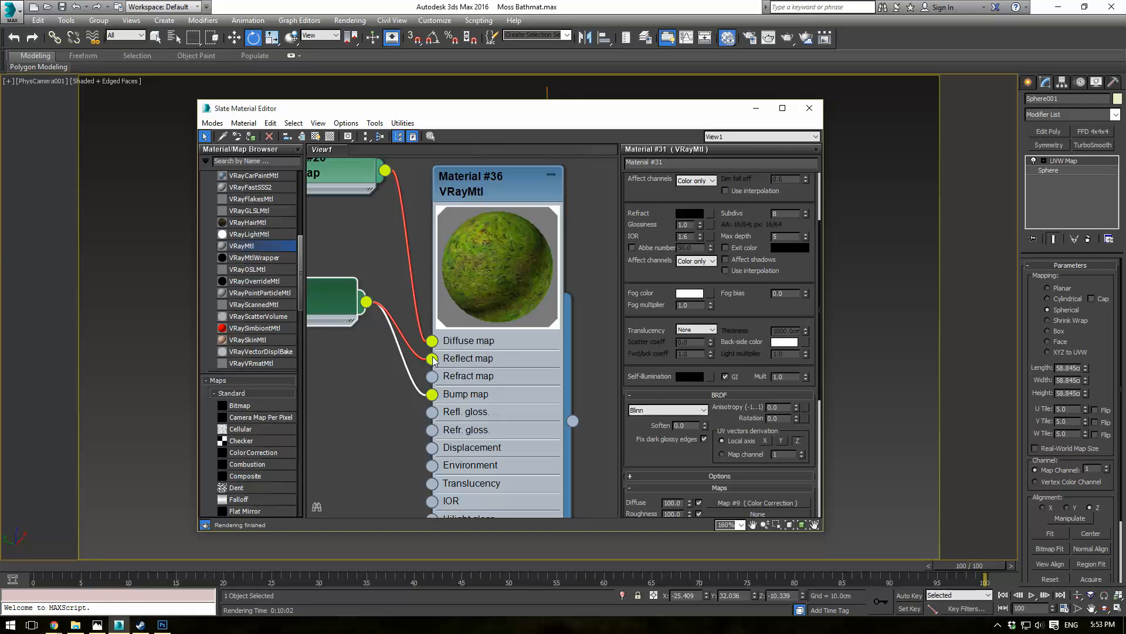
# Show the checkered background in the material's preview and move the bump bitmap node farther from the material
pyautogui.doubleClick(481, 179)
pyautogui.click(330, 136)
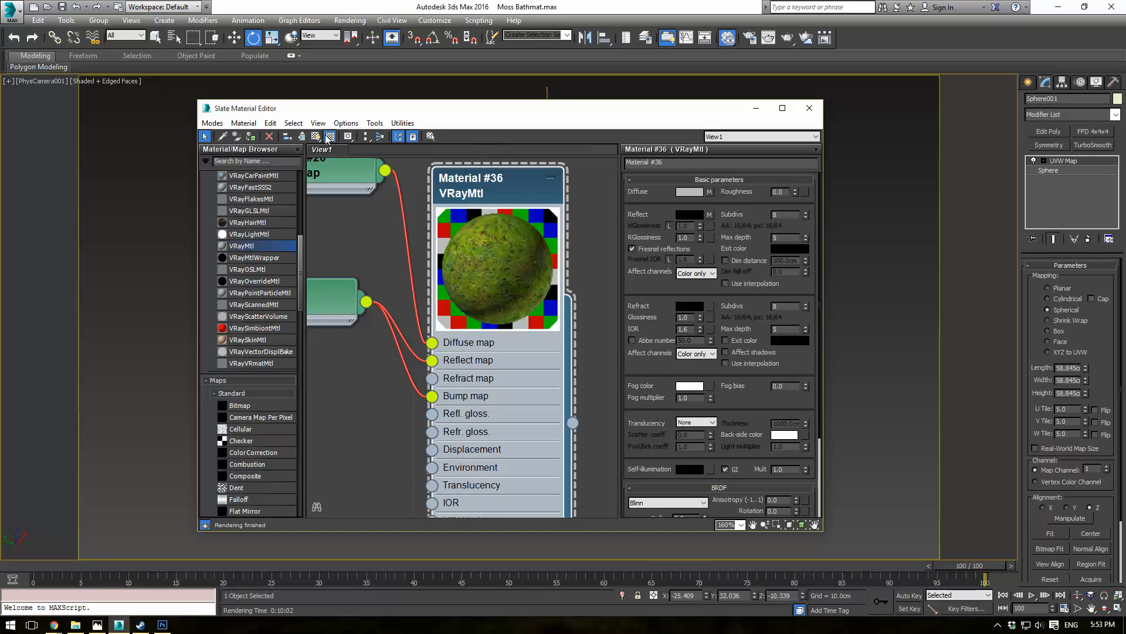
pyautogui.moveTo(415, 297); pyautogui.dragTo(541, 251, button='middle')
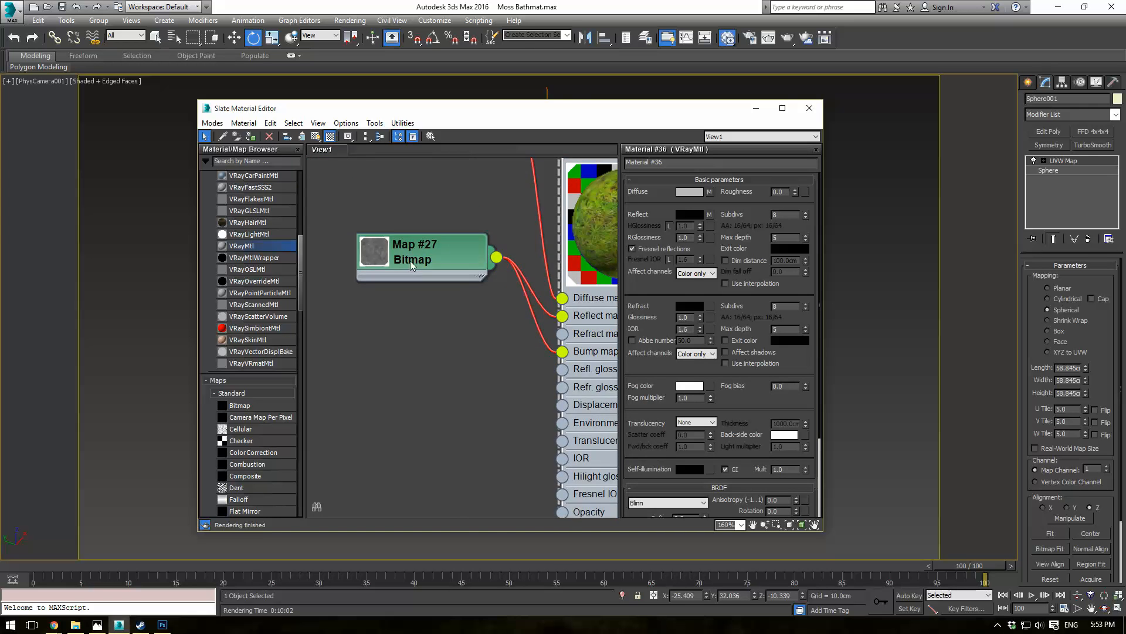
pyautogui.moveTo(410, 260); pyautogui.dragTo(373, 242)
# Load Moss Displacement.jpg as a Bitmap into the material's Displacement slot and place its node below the bump bitmap
pyautogui.moveTo(529, 243); pyautogui.dragTo(410, 274, button='middle')
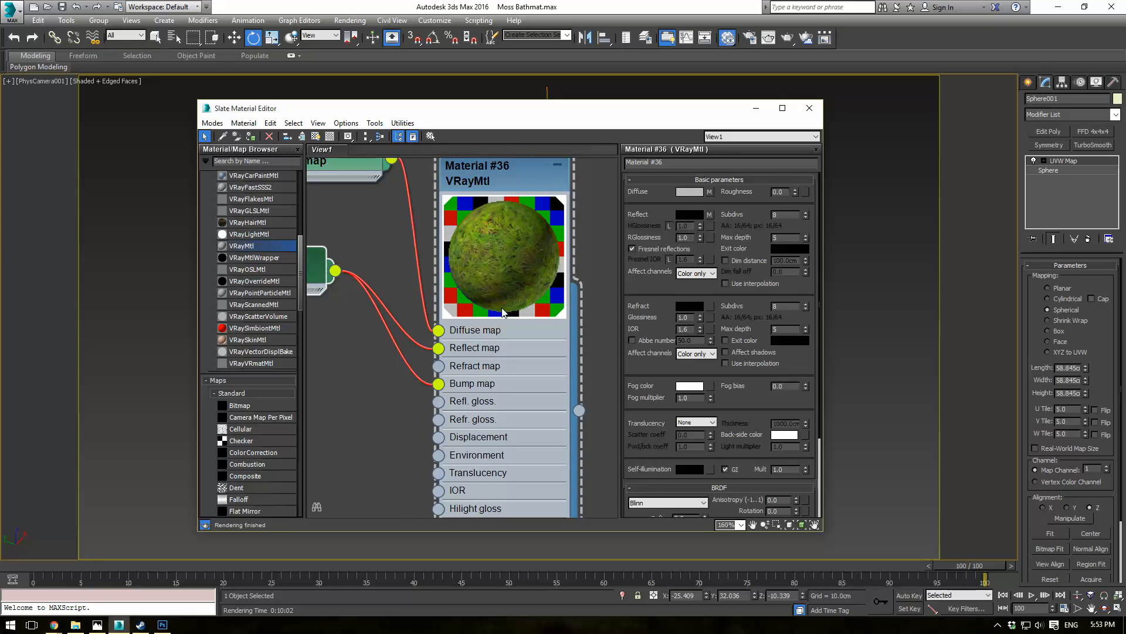
pyautogui.scroll(-2, 503, 312)
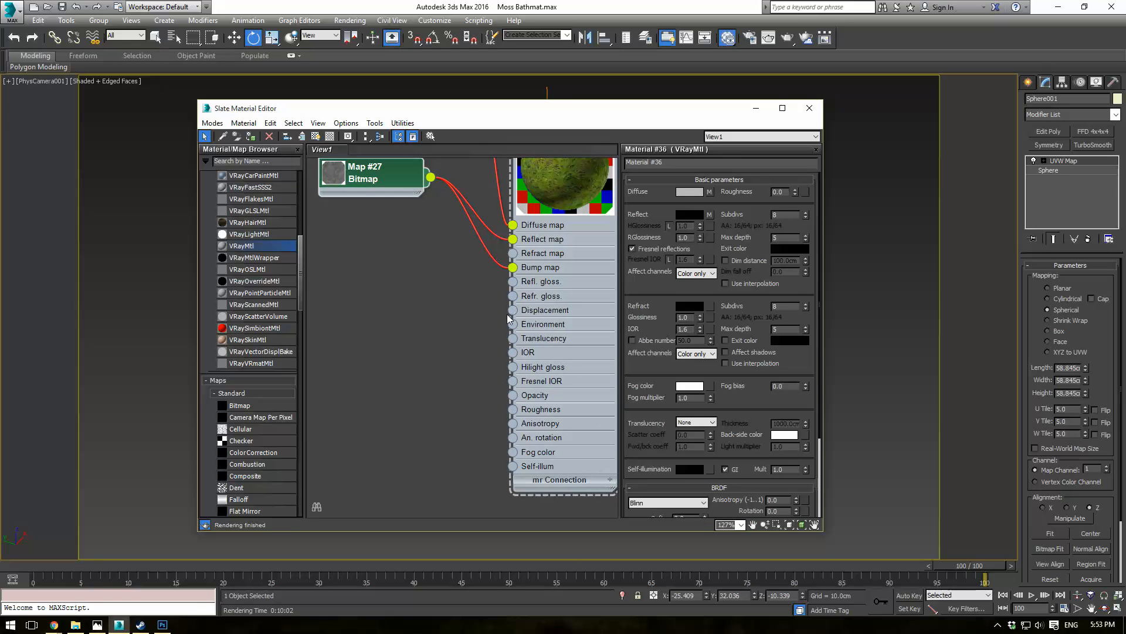
pyautogui.moveTo(512, 312); pyautogui.dragTo(451, 278)
pyautogui.moveTo(474, 284)
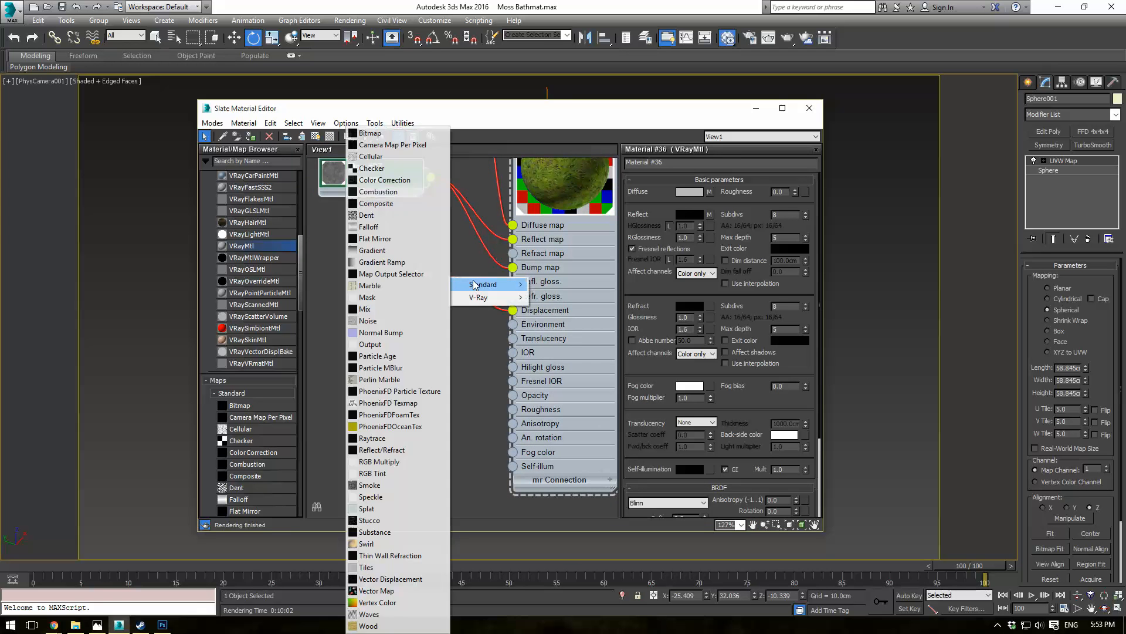
pyautogui.click(370, 133)
pyautogui.doubleClick(223, 97)
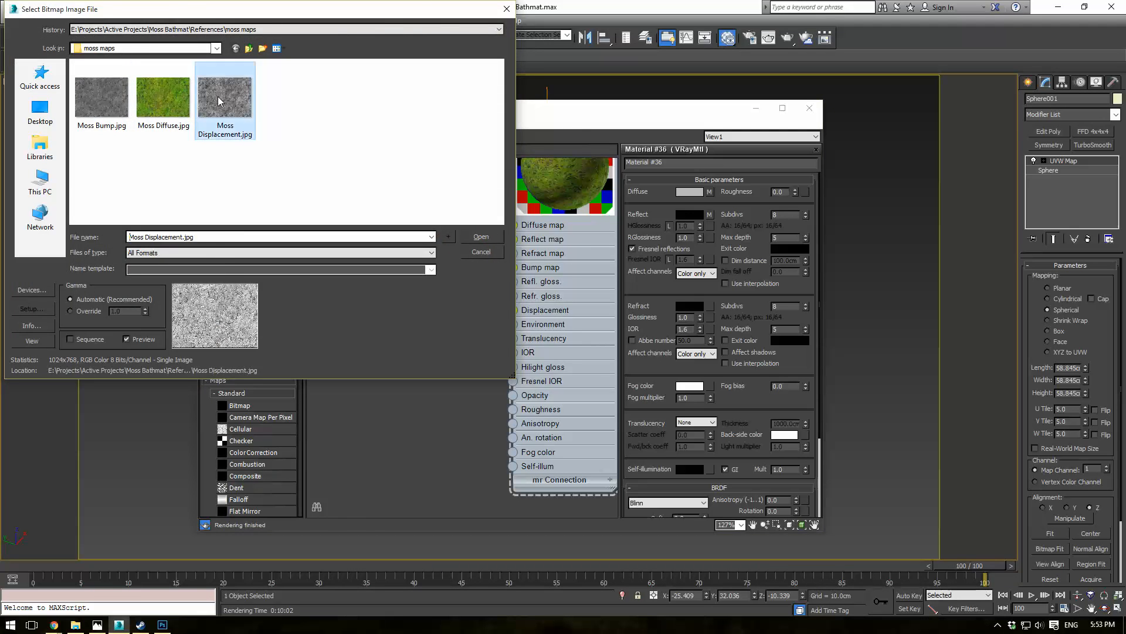
pyautogui.moveTo(457, 283); pyautogui.dragTo(397, 268)
# Set the displacement bitmap's Blur to 0.01
pyautogui.moveTo(586, 160); pyautogui.dragTo(482, 251, button='middle')
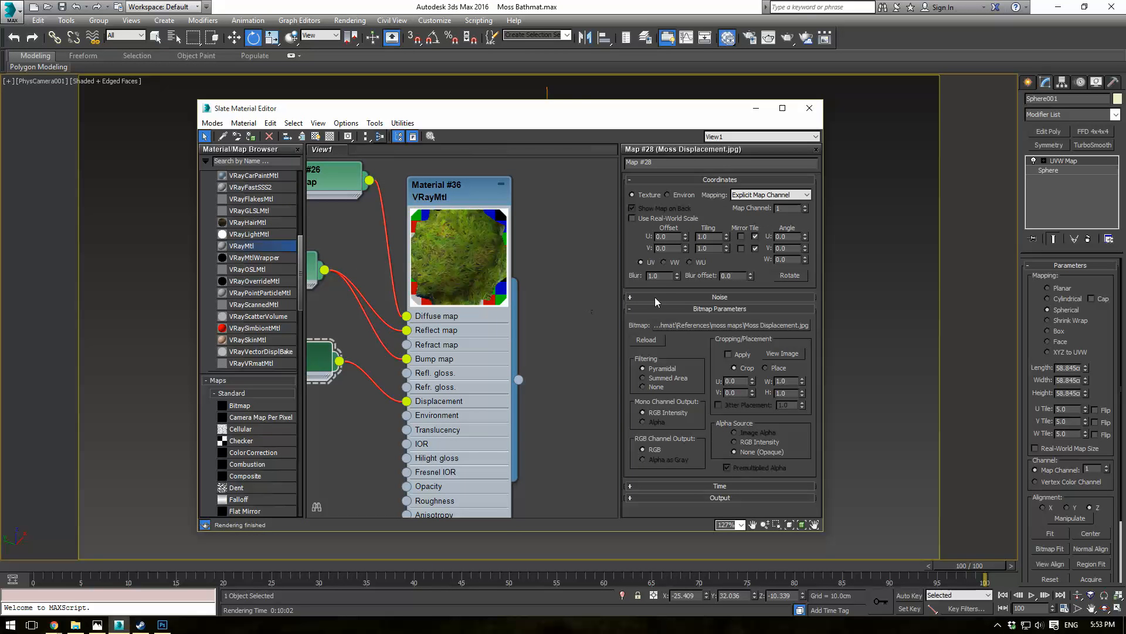
pyautogui.doubleClick(656, 276)
pyautogui.write('0.01')
pyautogui.press('Return')
# Set the Displace amount in the moss material's Maps settings to 10
pyautogui.doubleClick(450, 195)
pyautogui.scroll(-3, 715, 352)
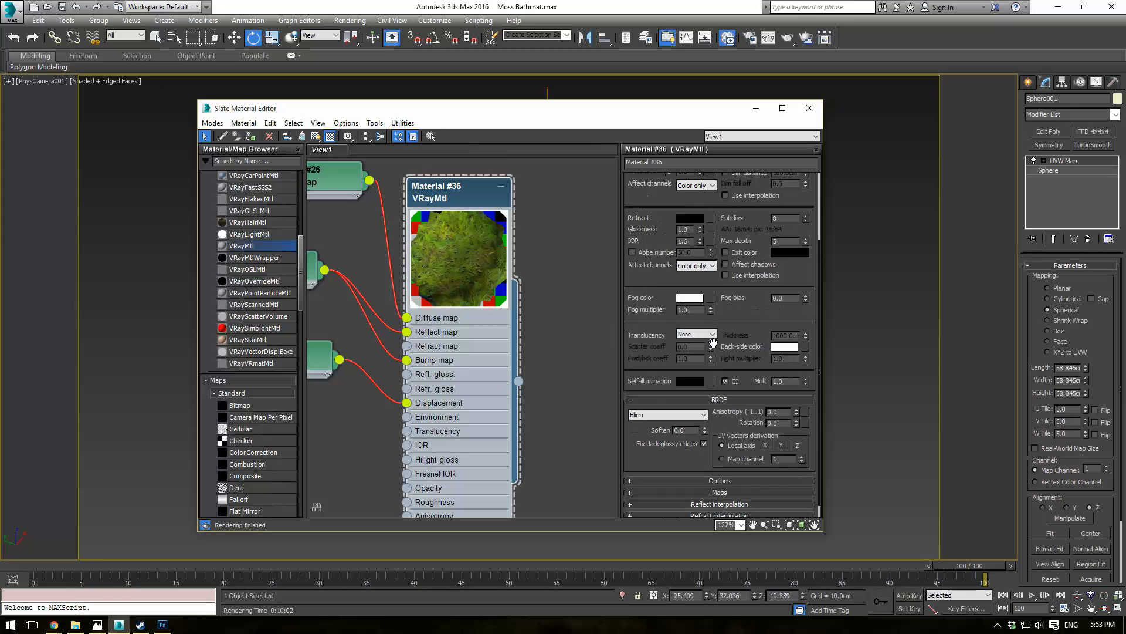
pyautogui.click(715, 476)
pyautogui.scroll(-5, 710, 464)
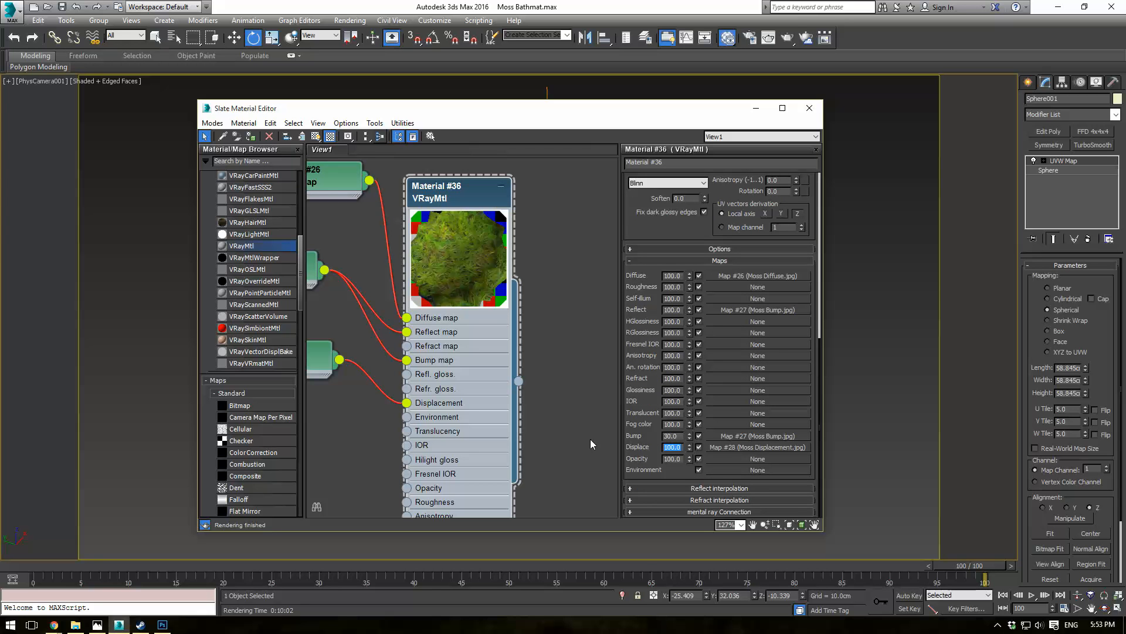
pyautogui.write('10')
pyautogui.press('Return')
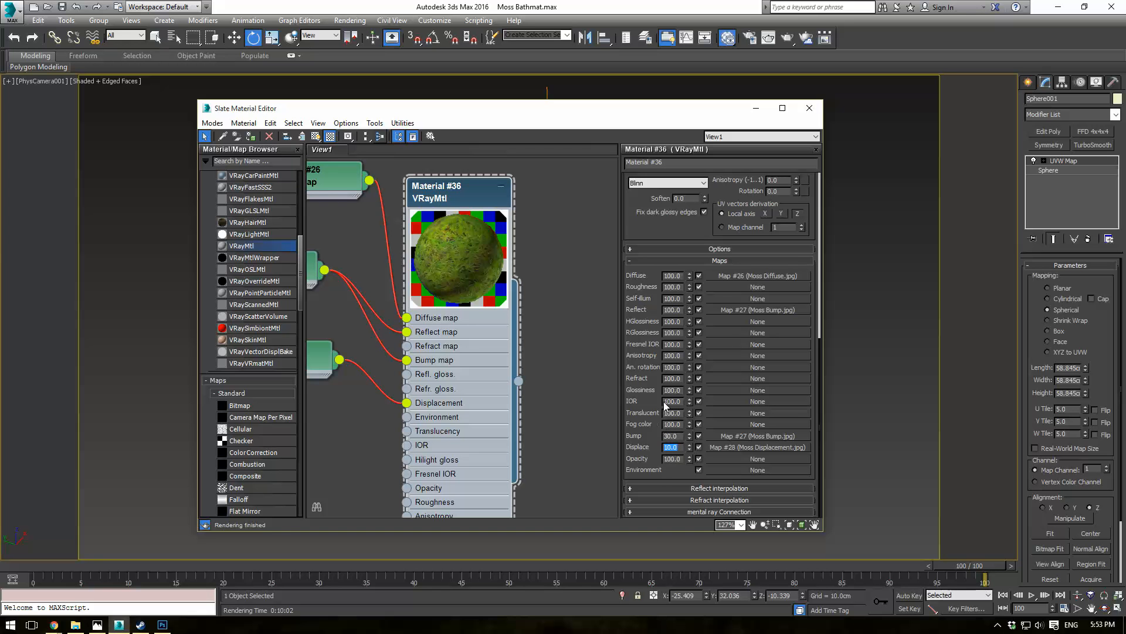
# Try reflection glossiness values of 0.95 and 0.8 on the moss material, and settle on 0.7
pyautogui.scroll(10, 669, 405)
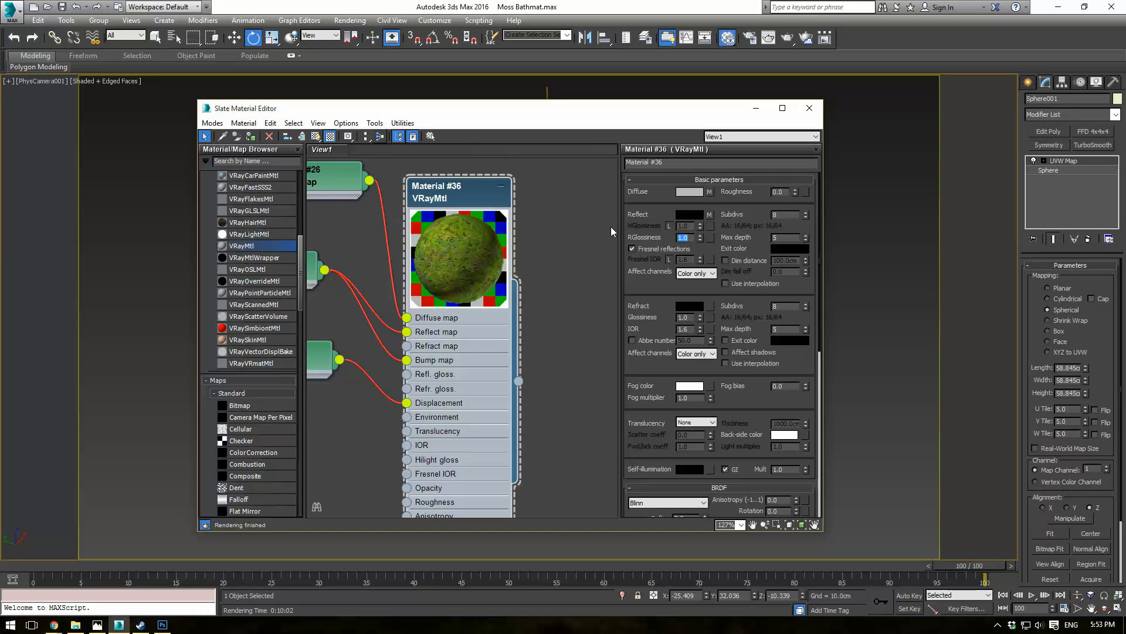
pyautogui.write('0.95')
pyautogui.press('Return')
pyautogui.write('0.8')
pyautogui.press('Return')
pyautogui.write('0.7')
pyautogui.press('Return')
# Show the Moss Diffuse bitmap shaded on the sphere in the viewport and minimize the material editor
pyautogui.moveTo(477, 118); pyautogui.dragTo(721, 210)
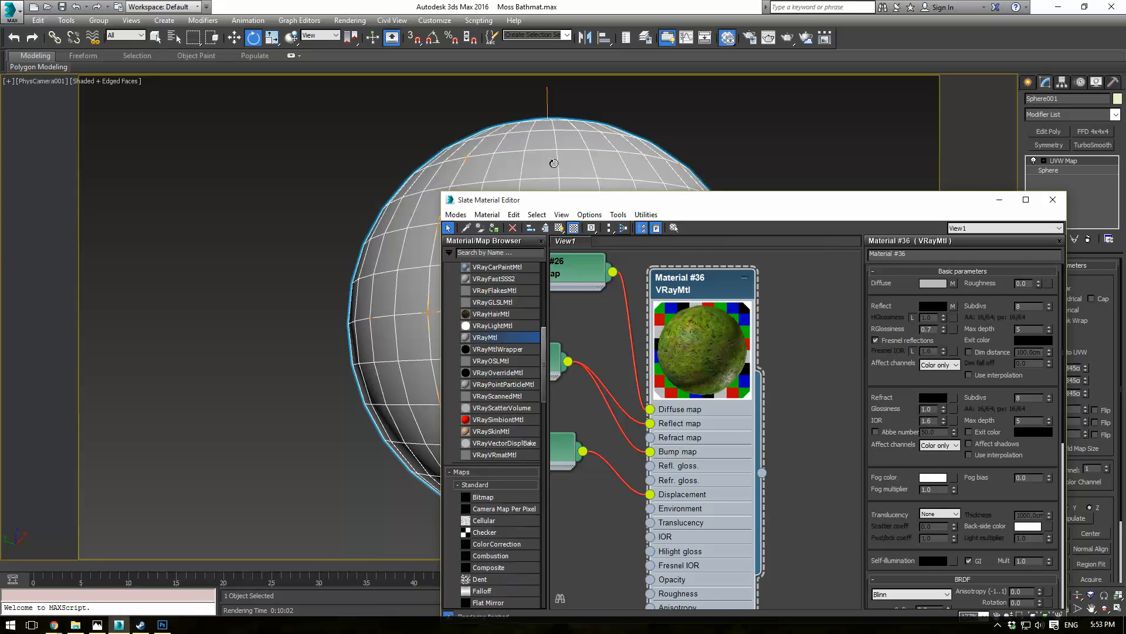
pyautogui.moveTo(555, 266); pyautogui.dragTo(619, 329, button='middle')
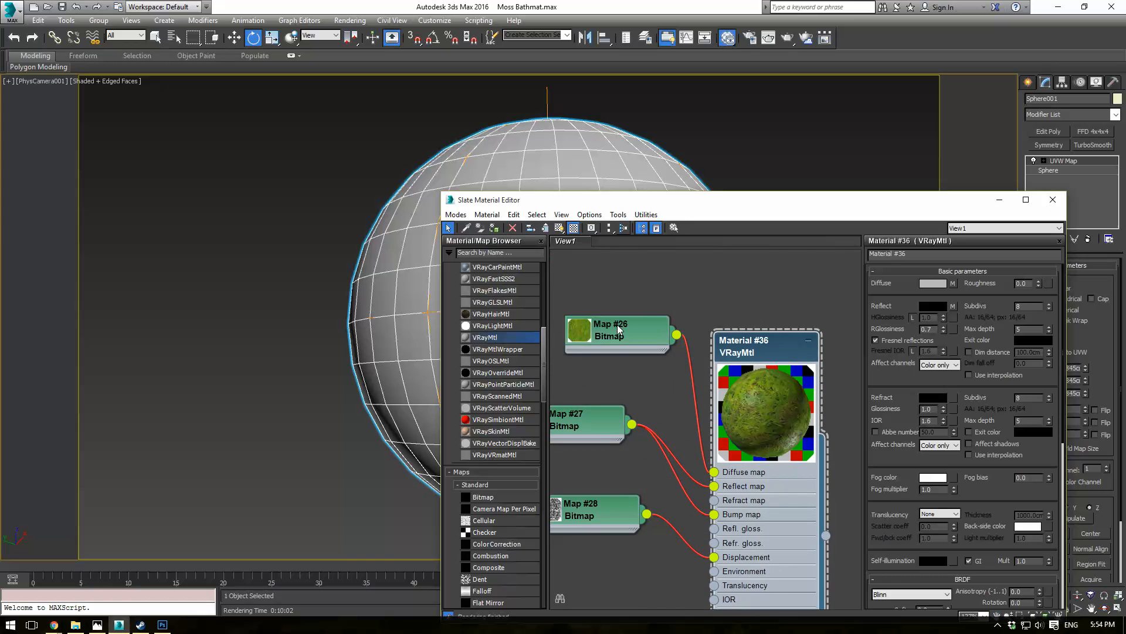
pyautogui.doubleClick(619, 329)
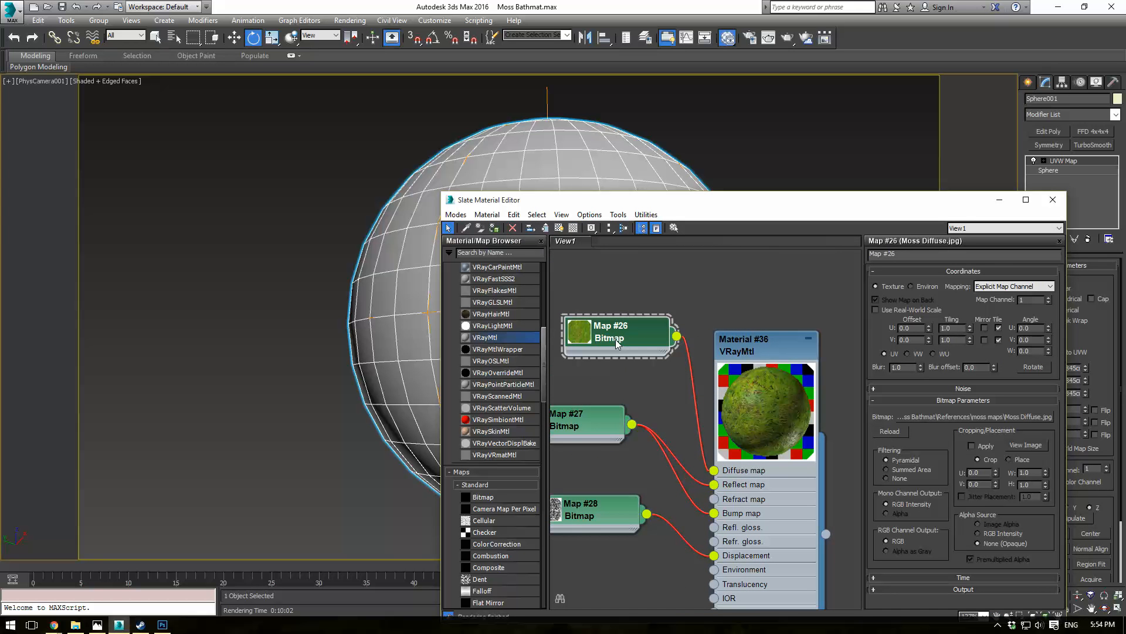
pyautogui.click(559, 228)
pyautogui.click(999, 200)
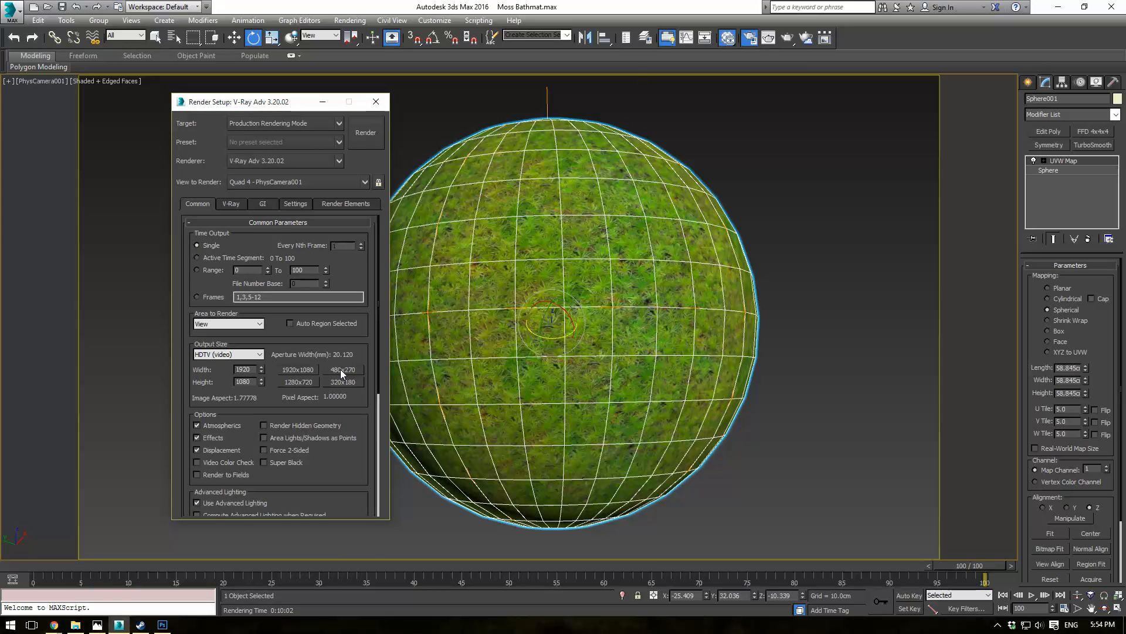
# Set the render output size to 480x270 and review the global illumination and default displacement settings
pyautogui.click(340, 369)
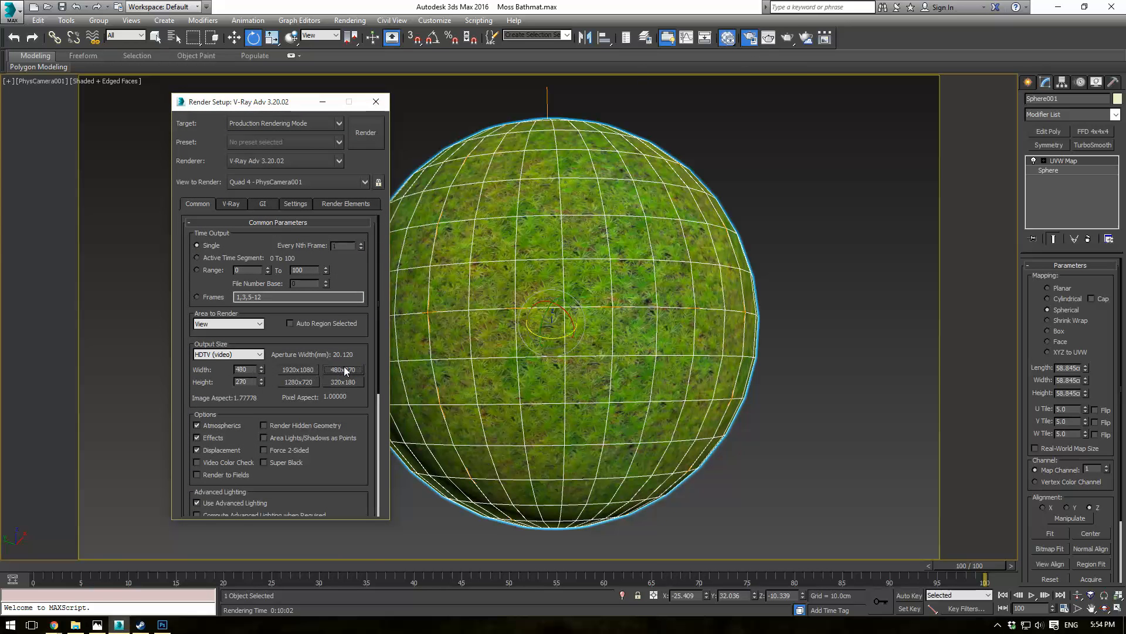
pyautogui.click(267, 204)
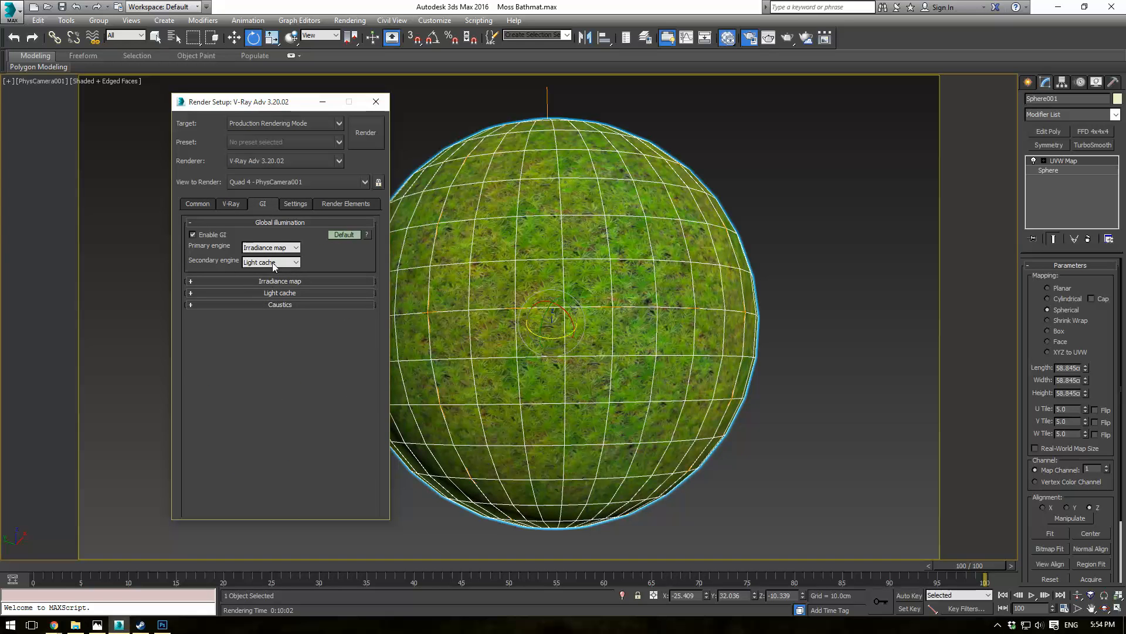
pyautogui.click(324, 205)
pyautogui.click(304, 205)
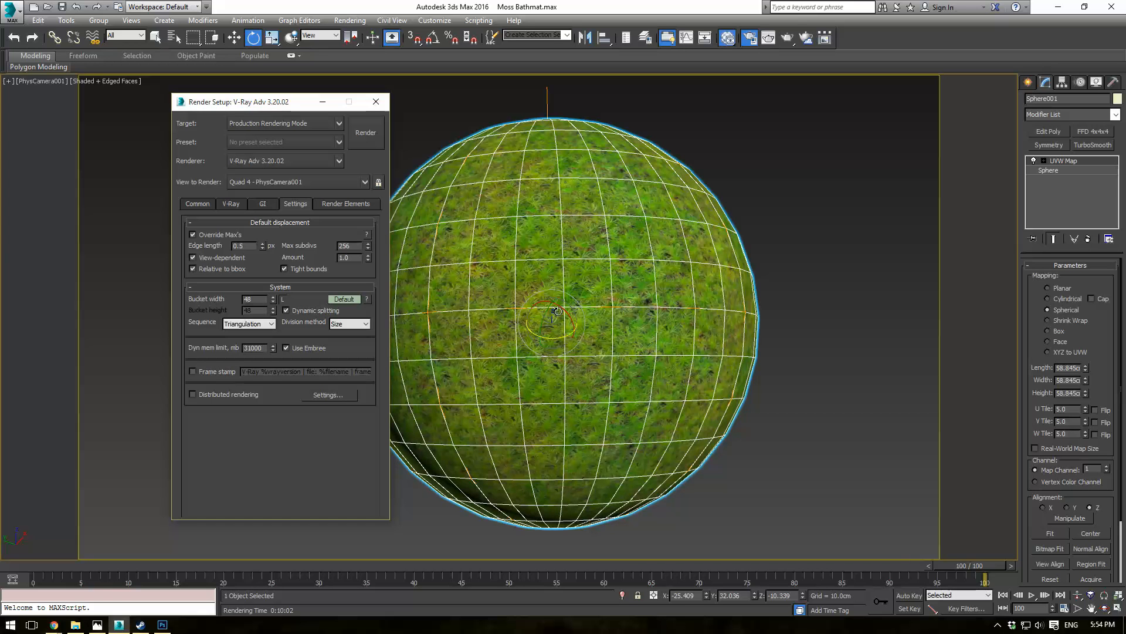
# Render the camera view and examine the moss surface up close in the frame buffer
pyautogui.click(368, 132)
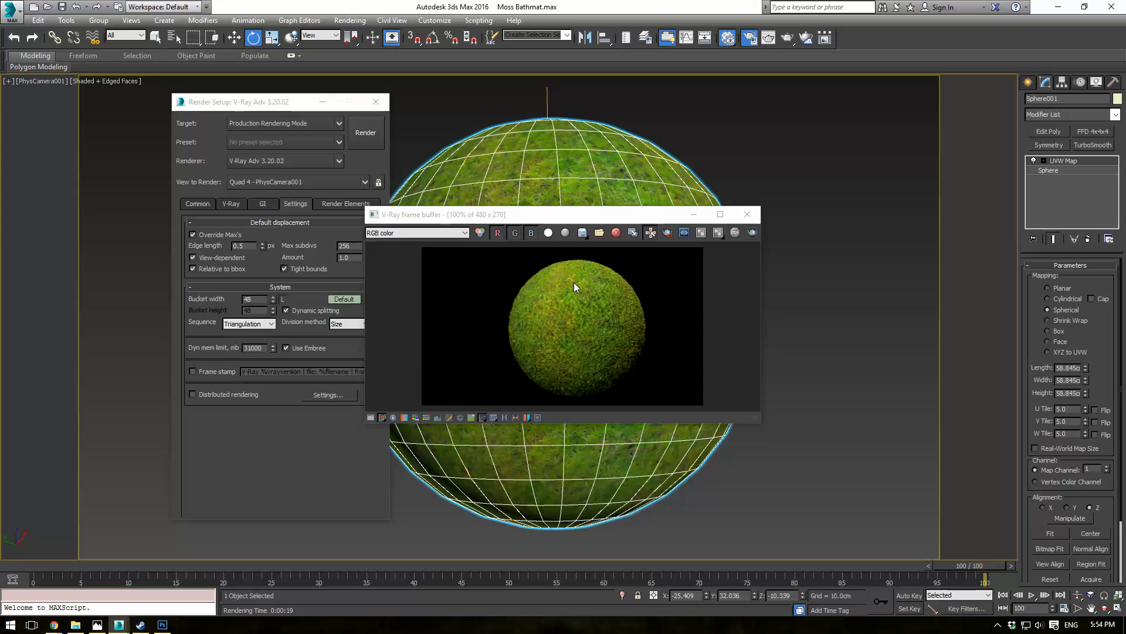
pyautogui.scroll(2, 574, 283)
pyautogui.scroll(-1, 580, 300)
pyautogui.moveTo(580, 300); pyautogui.dragTo(555, 303, button='middle')
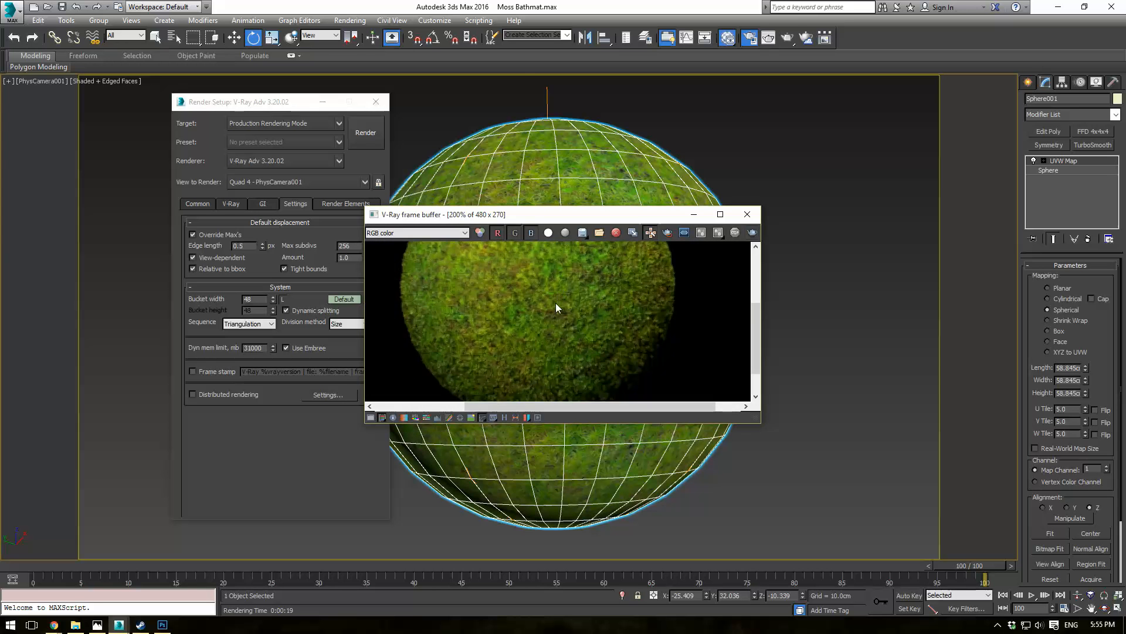
pyautogui.scroll(-1, 555, 302)
# Set the Displace amount in the moss material's Maps settings to 15
pyautogui.press('m')
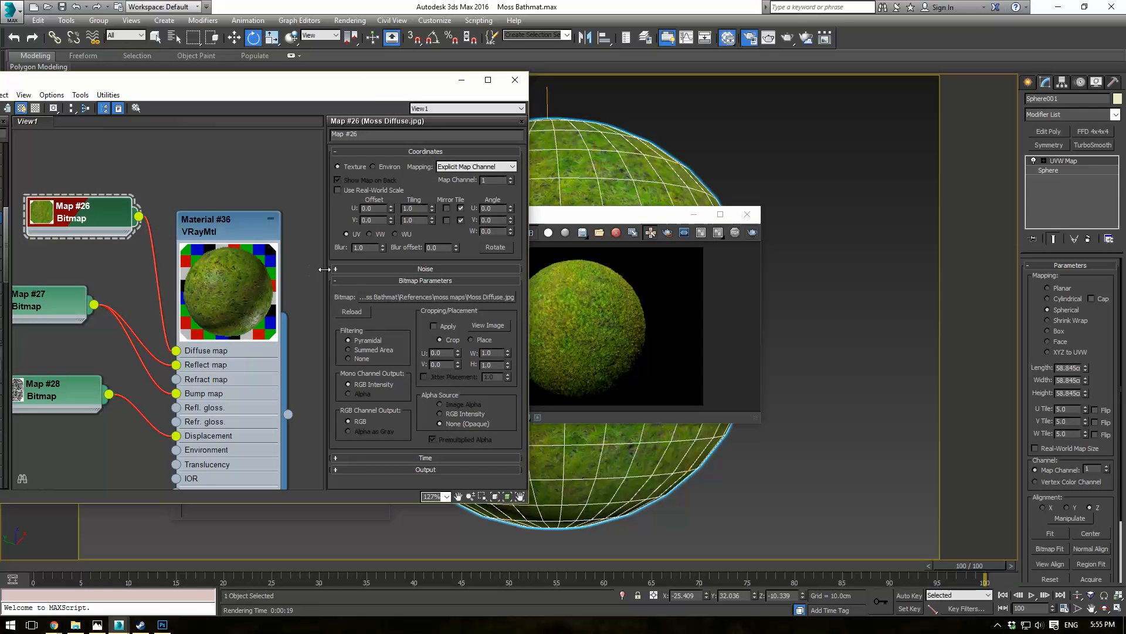
pyautogui.doubleClick(215, 220)
pyautogui.scroll(-3, 440, 369)
pyautogui.scroll(-3, 440, 369)
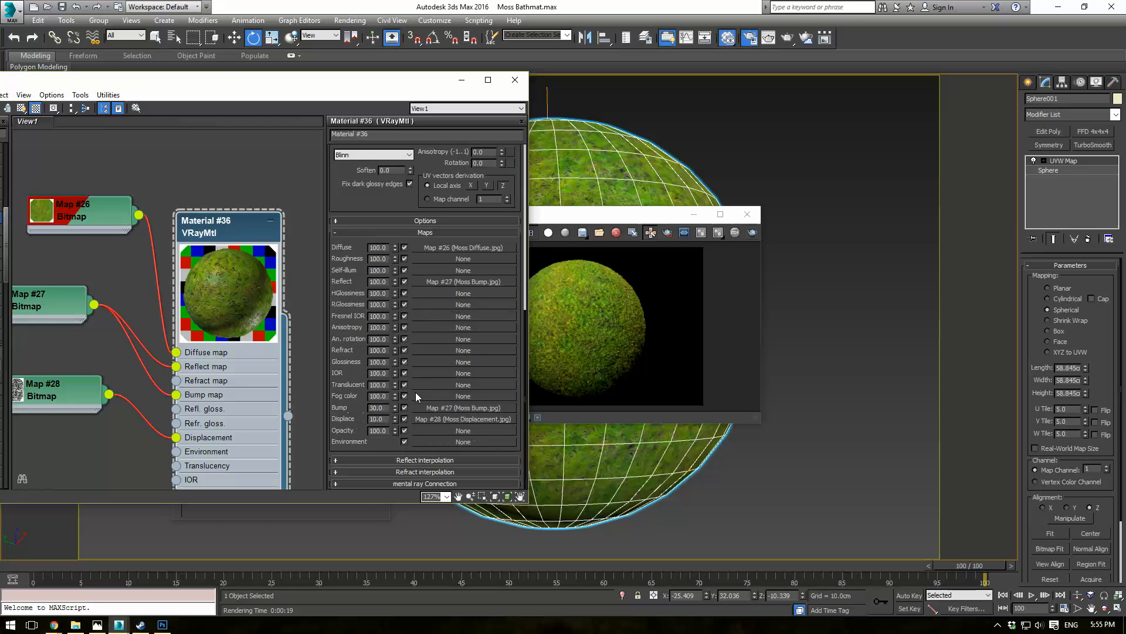
pyautogui.doubleClick(380, 420)
pyautogui.write('15')
pyautogui.press('Return')
# Render the sphere again with the stronger displacement and inspect the moss surface and its outline
pyautogui.click(651, 217)
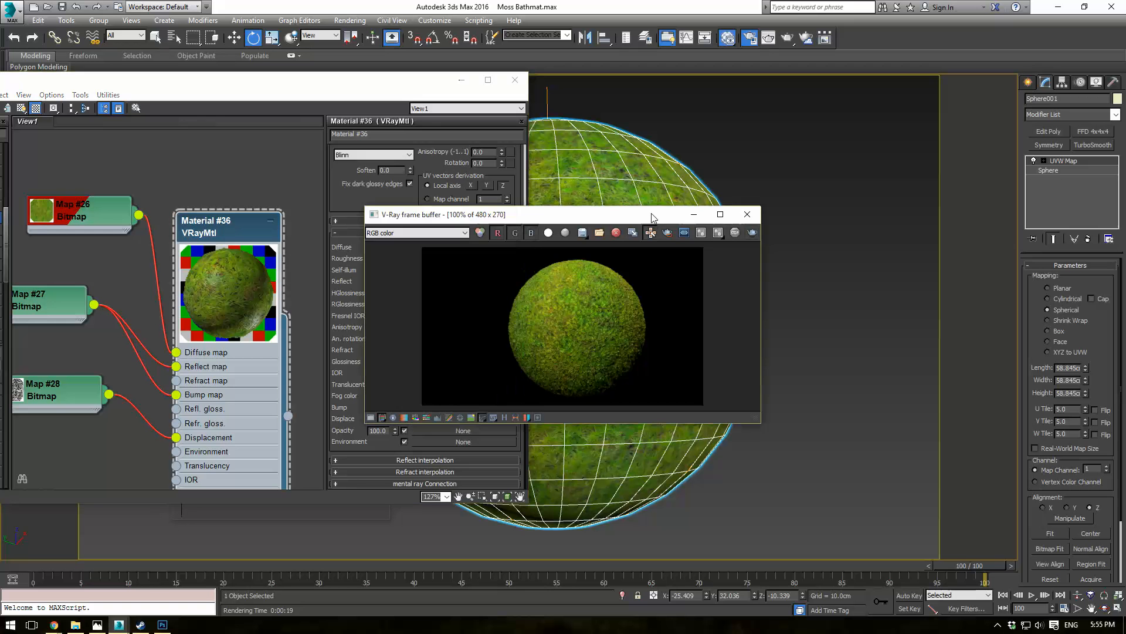
pyautogui.click(751, 233)
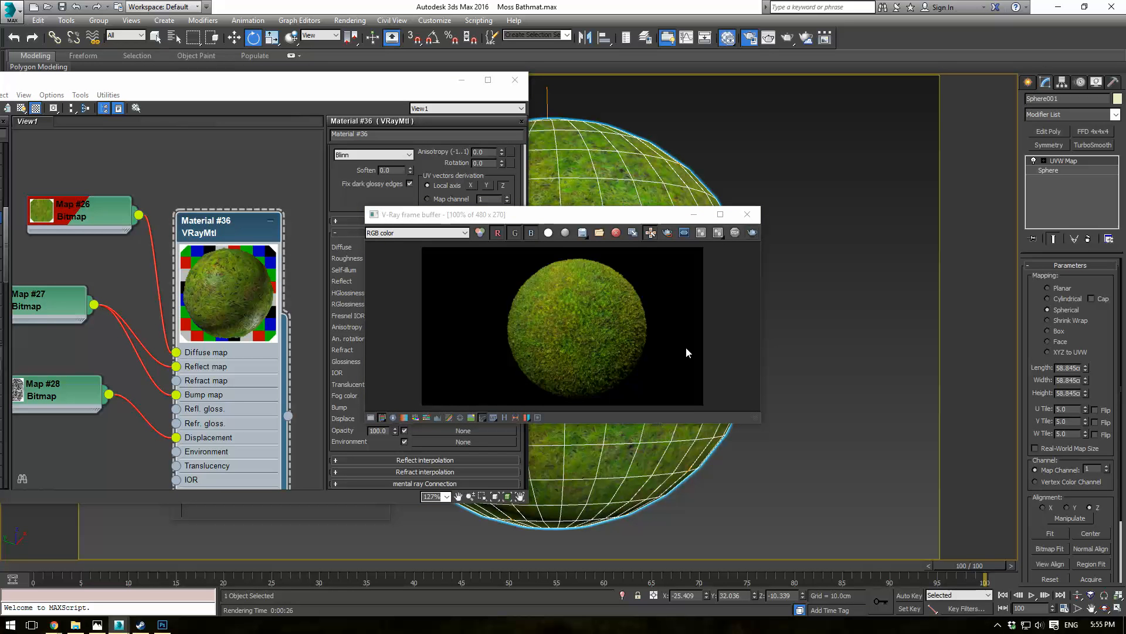
pyautogui.scroll(2, 612, 336)
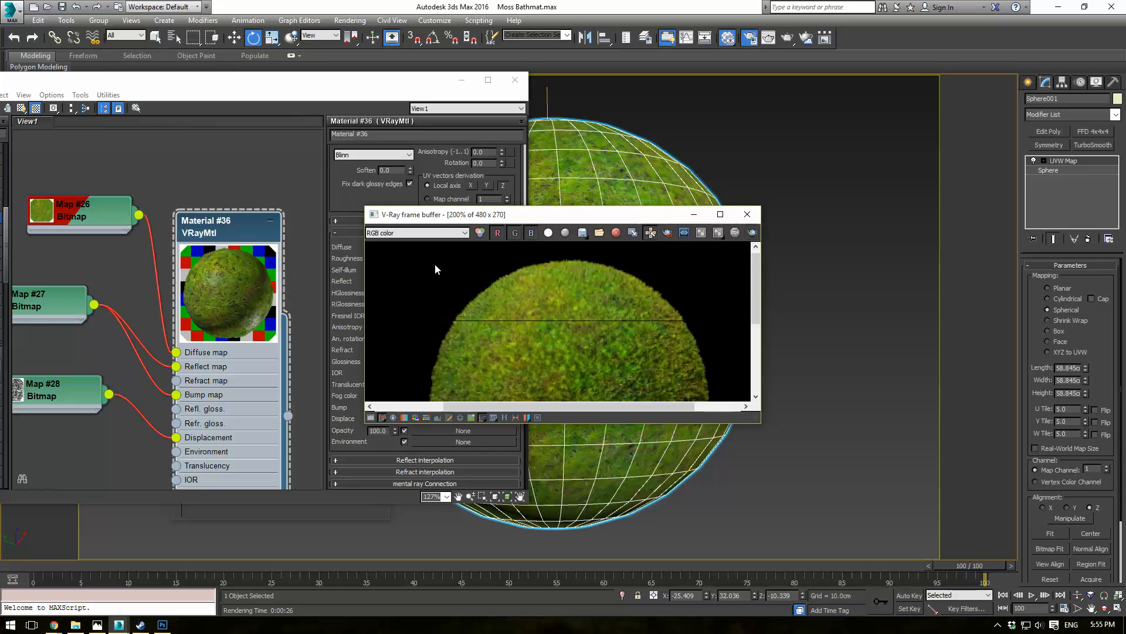
pyautogui.scroll(-2, 651, 347)
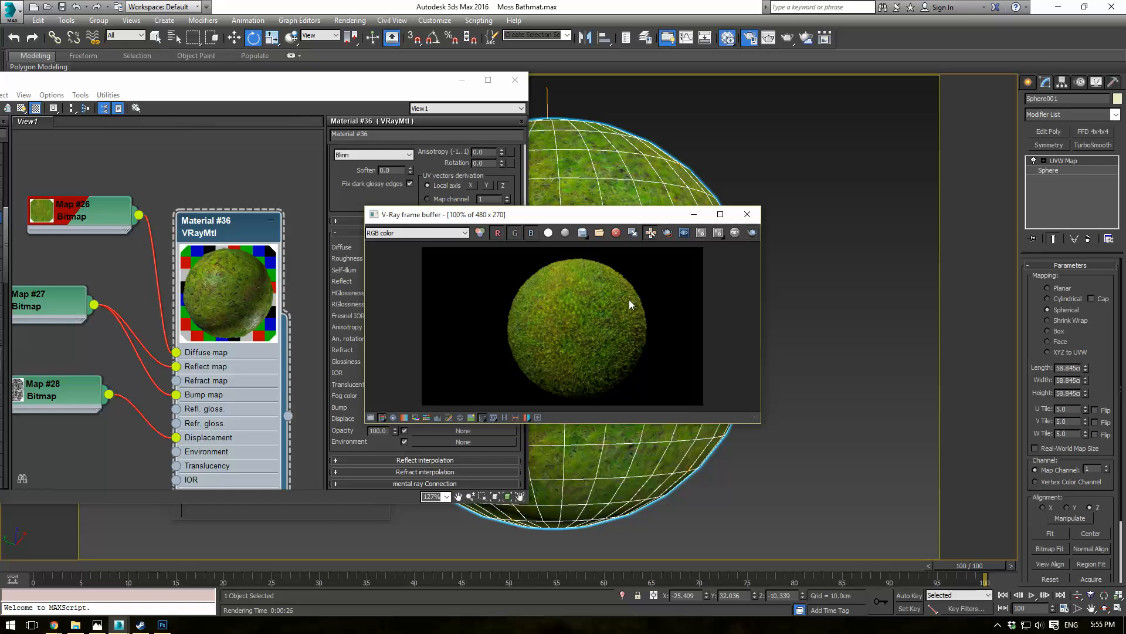
pyautogui.scroll(1, 636, 304)
pyautogui.scroll(-1, 603, 301)
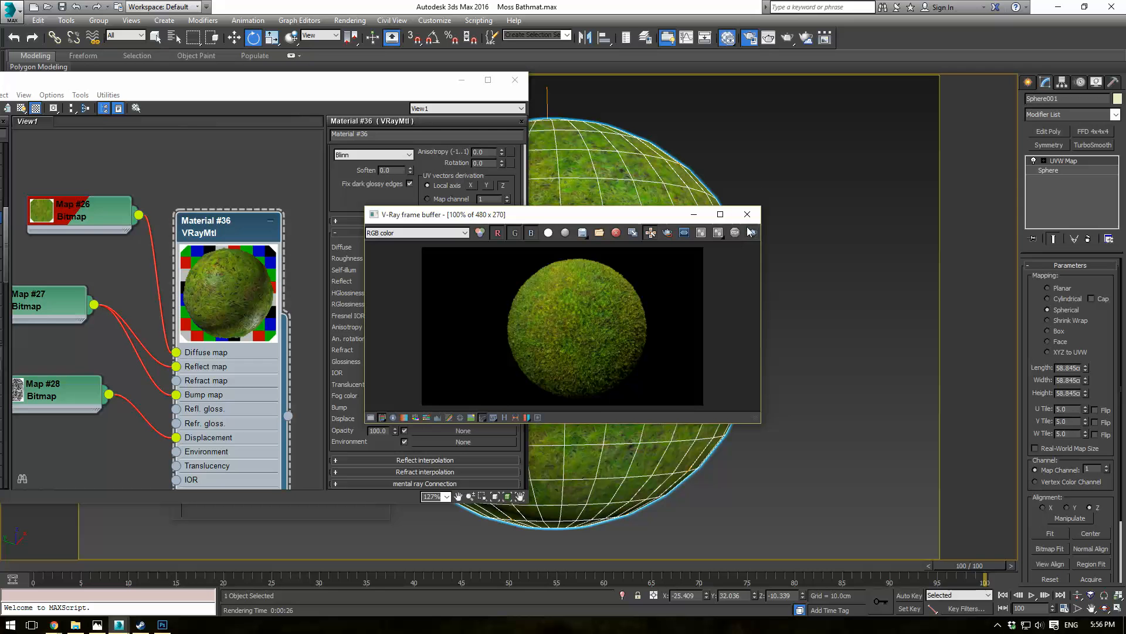